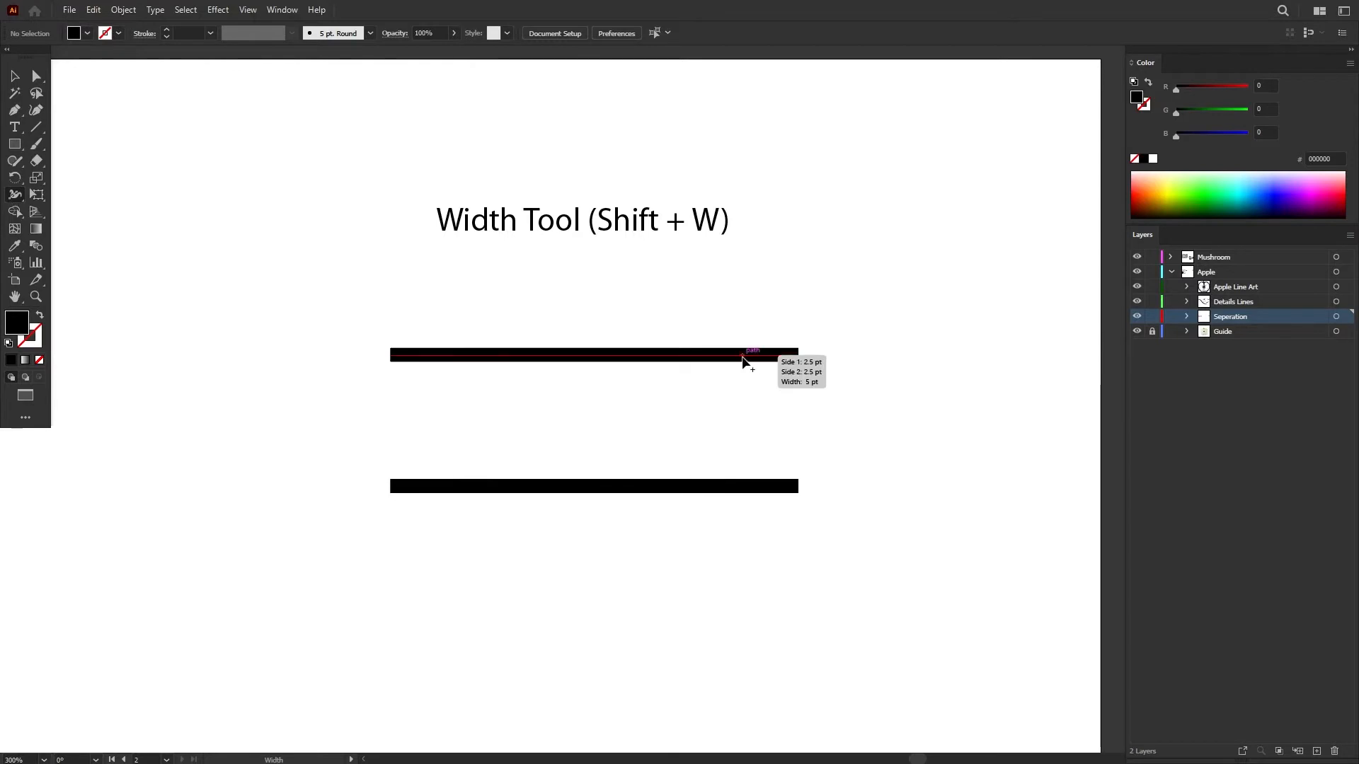
- Vary the upper line with the Width tool: about 15 pt near the right end, 4 pt mid-line, 9 pt near the left end, both ends pointed
drag(740, 358, 737, 376)
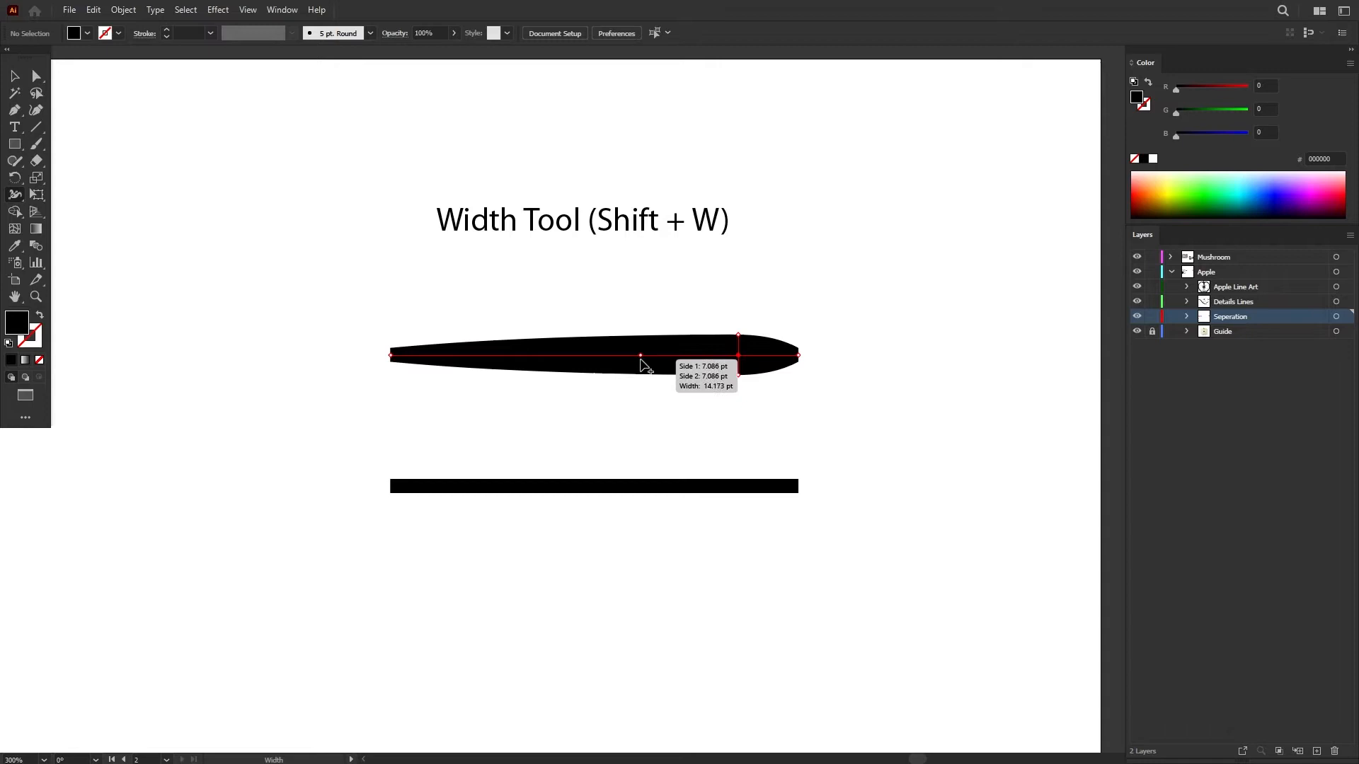
drag(629, 359, 630, 359)
drag(467, 360, 469, 368)
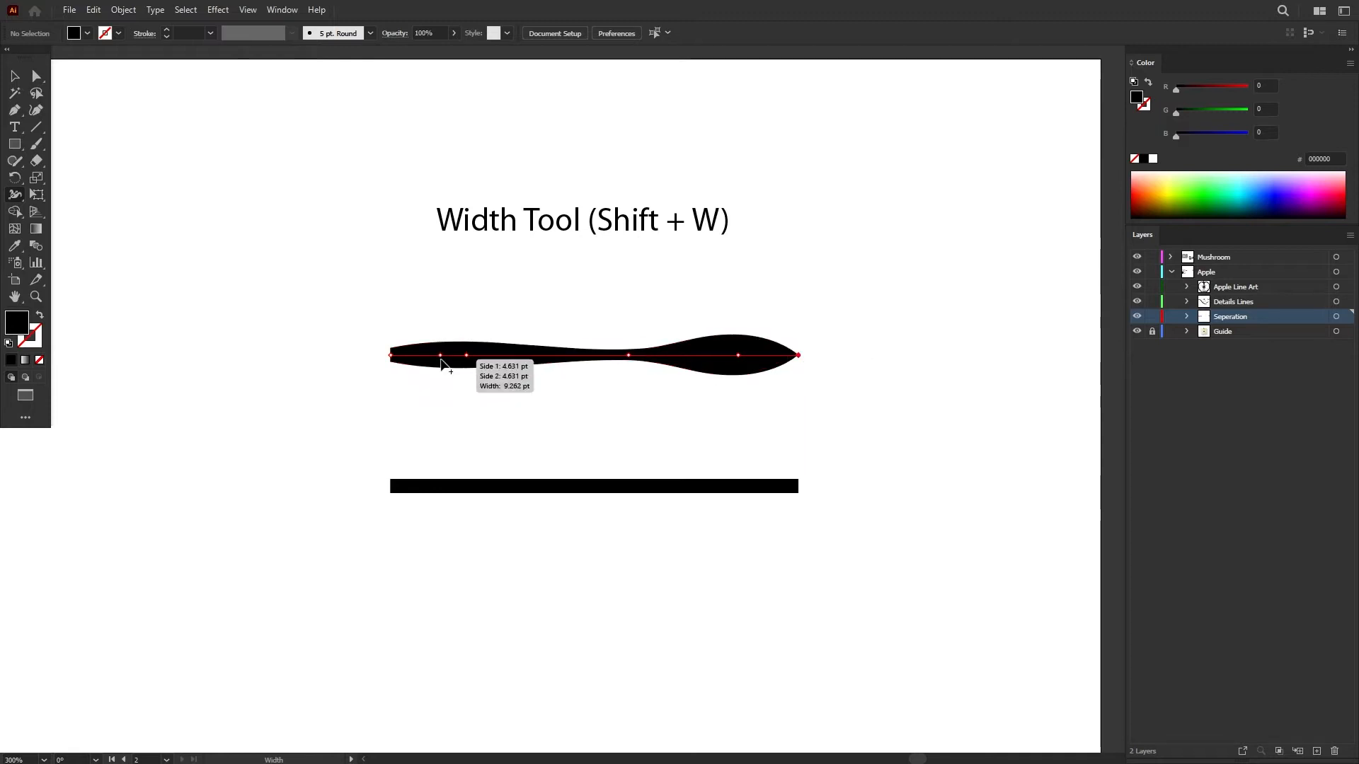
drag(393, 365, 391, 355)
key(v)
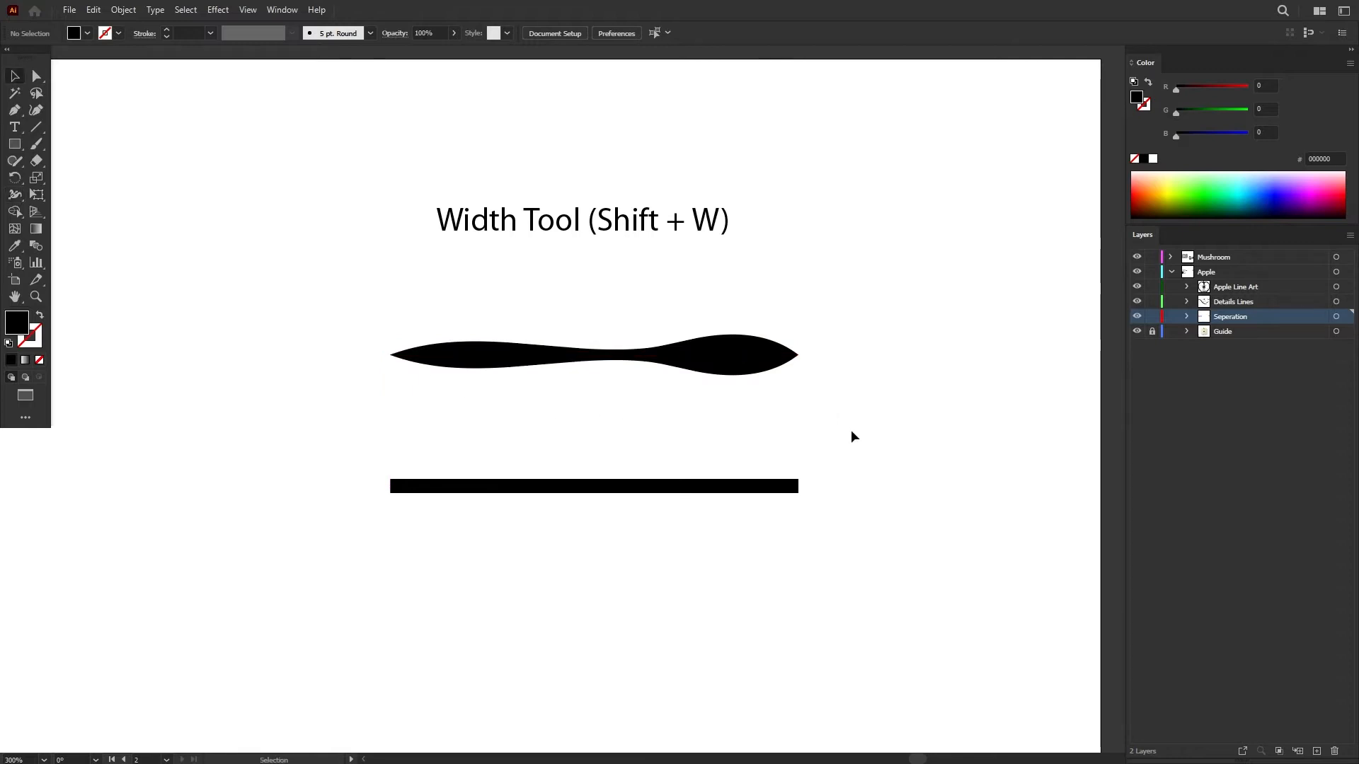
- Remove the narrow middle width point from the upper variable-width line using the Width tool, and deselect the line
click(710, 367)
key(shift+w)
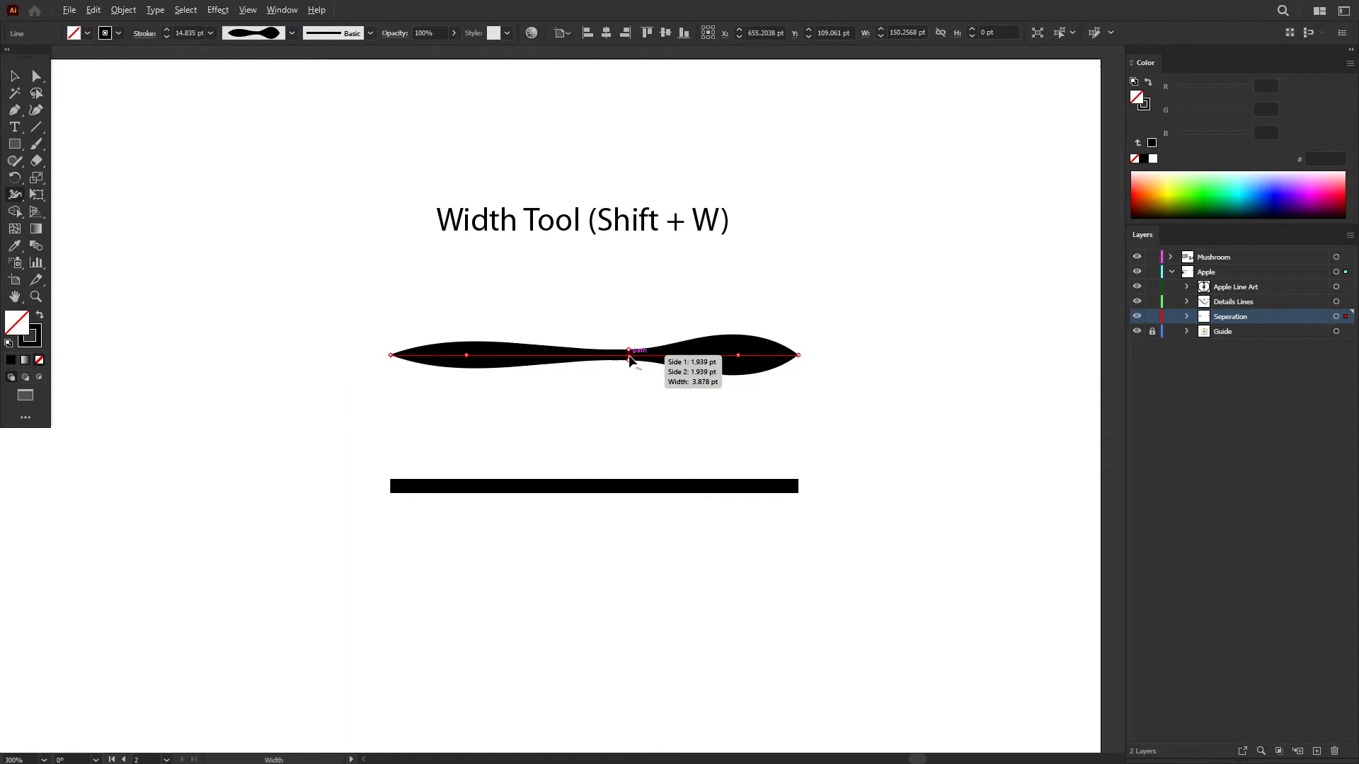
scroll(613, 380, up, 4)
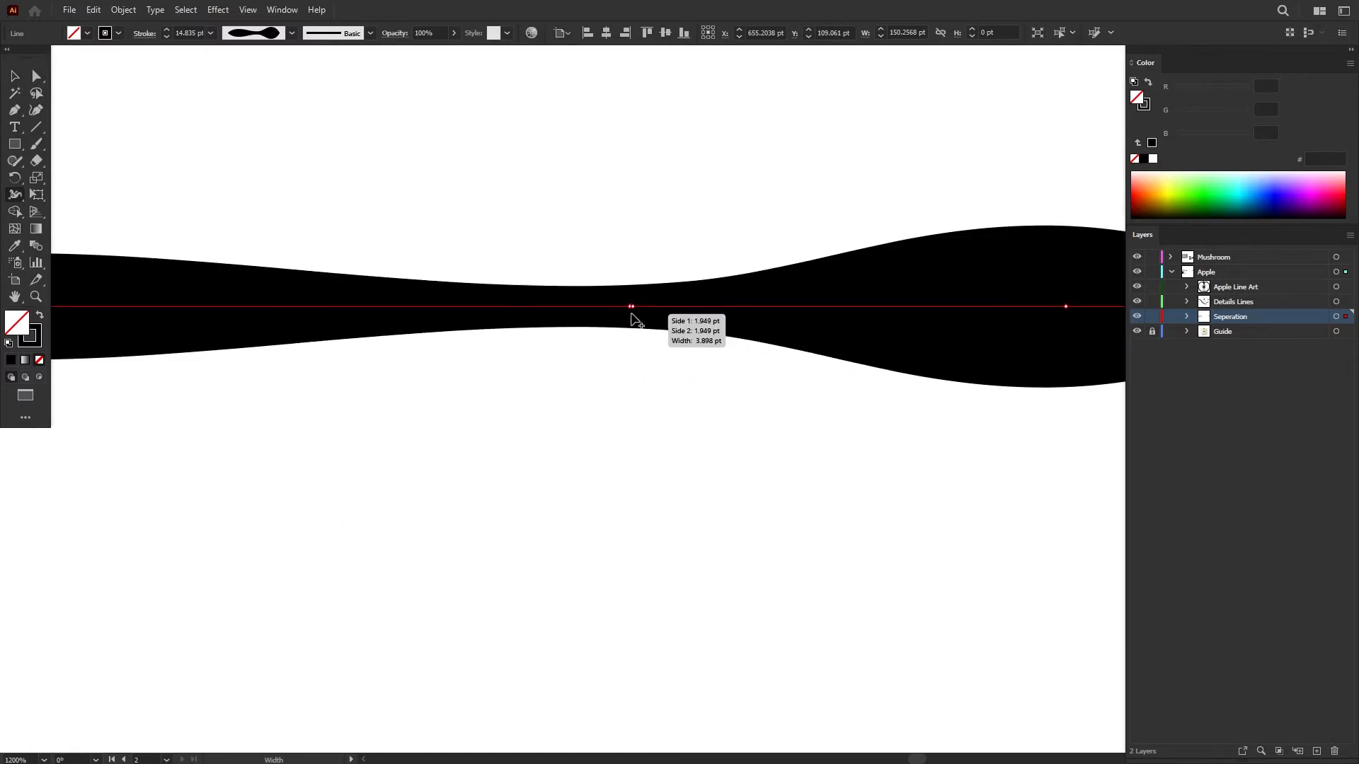
scroll(744, 304, right, 3)
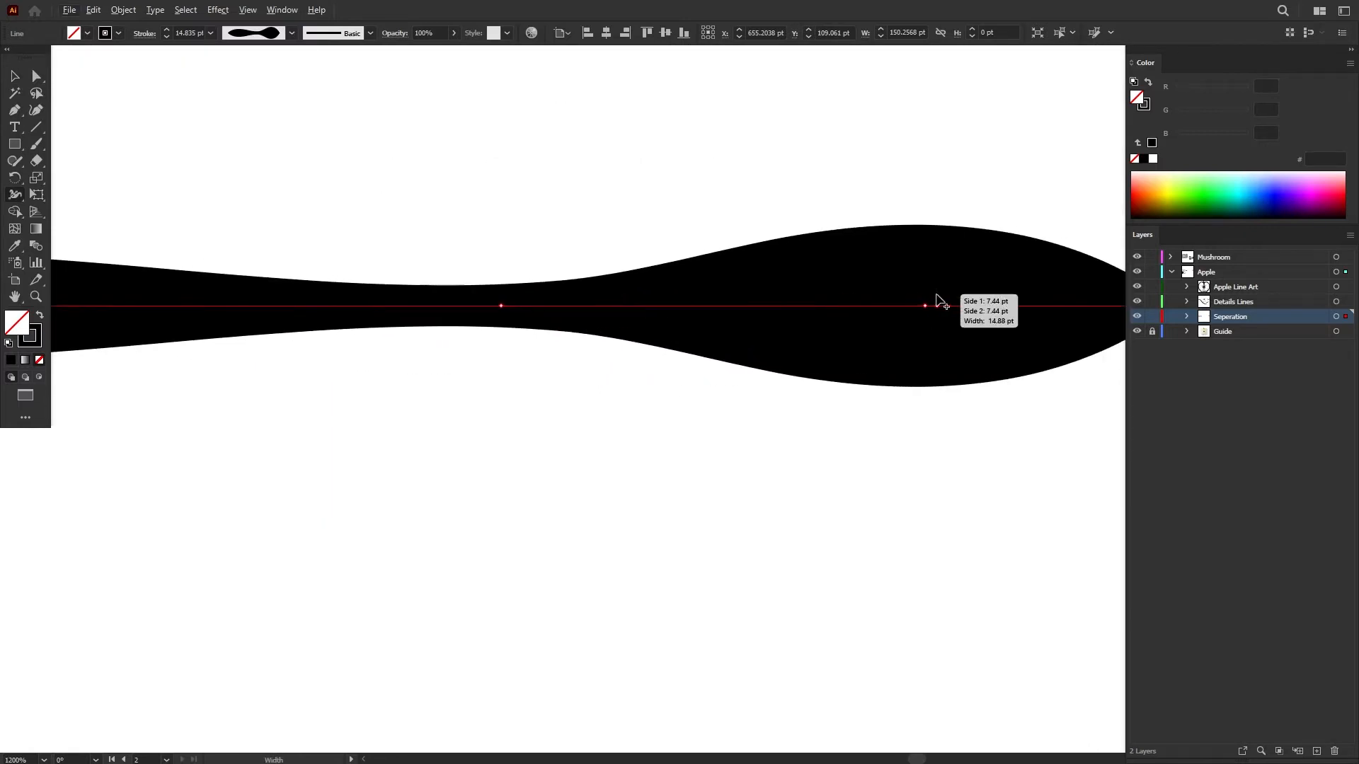
click(502, 307)
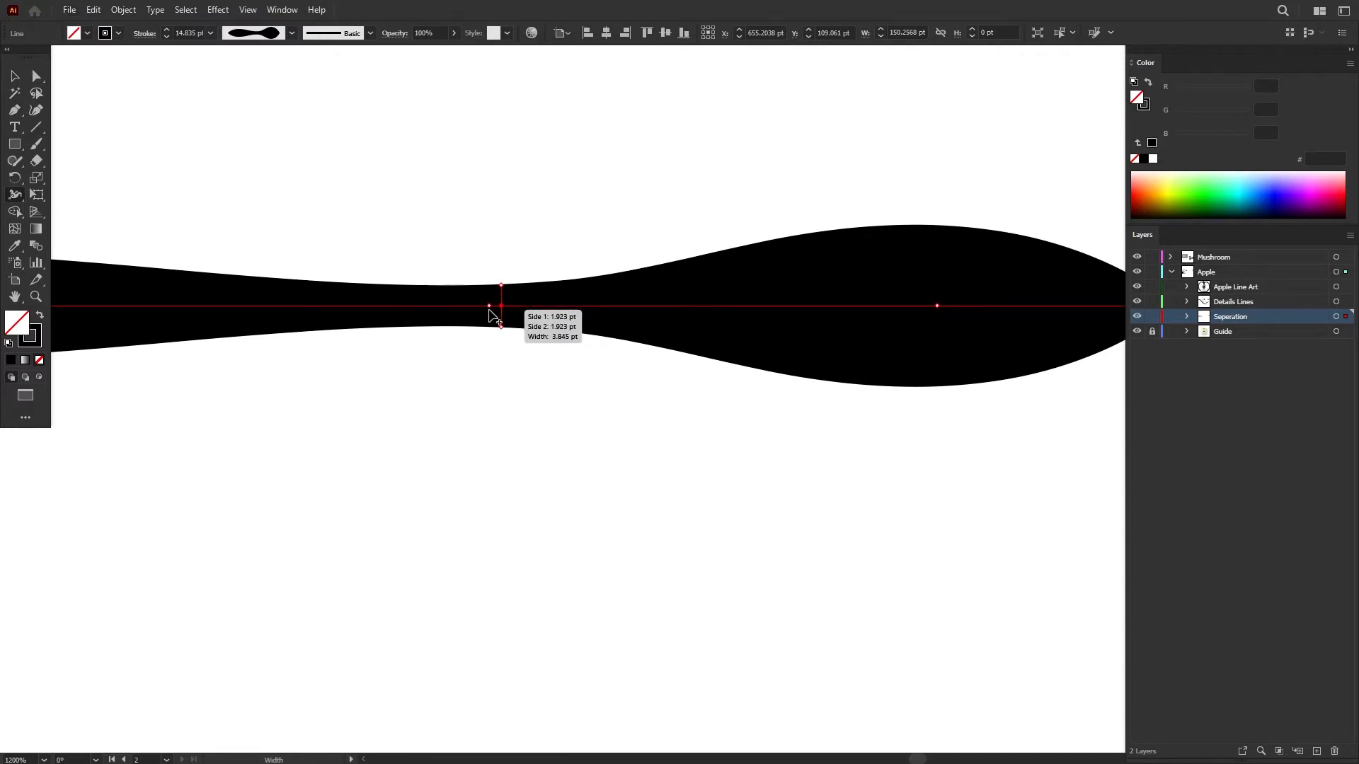
key(Delete)
scroll(526, 285, down, 2)
drag(526, 287, 581, 330)
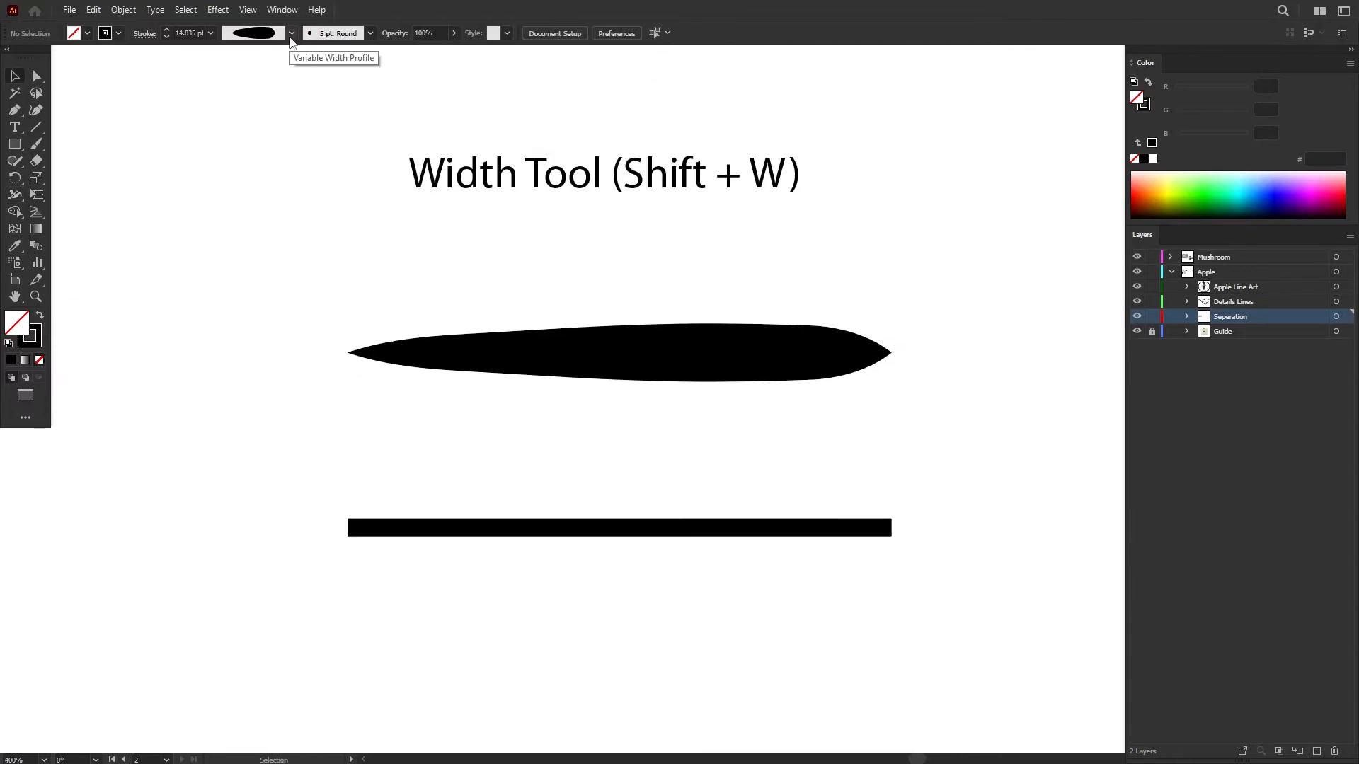
- Apply the lens-shaped variable width profile, tapered at both ends, to the straight lower line
click(291, 33)
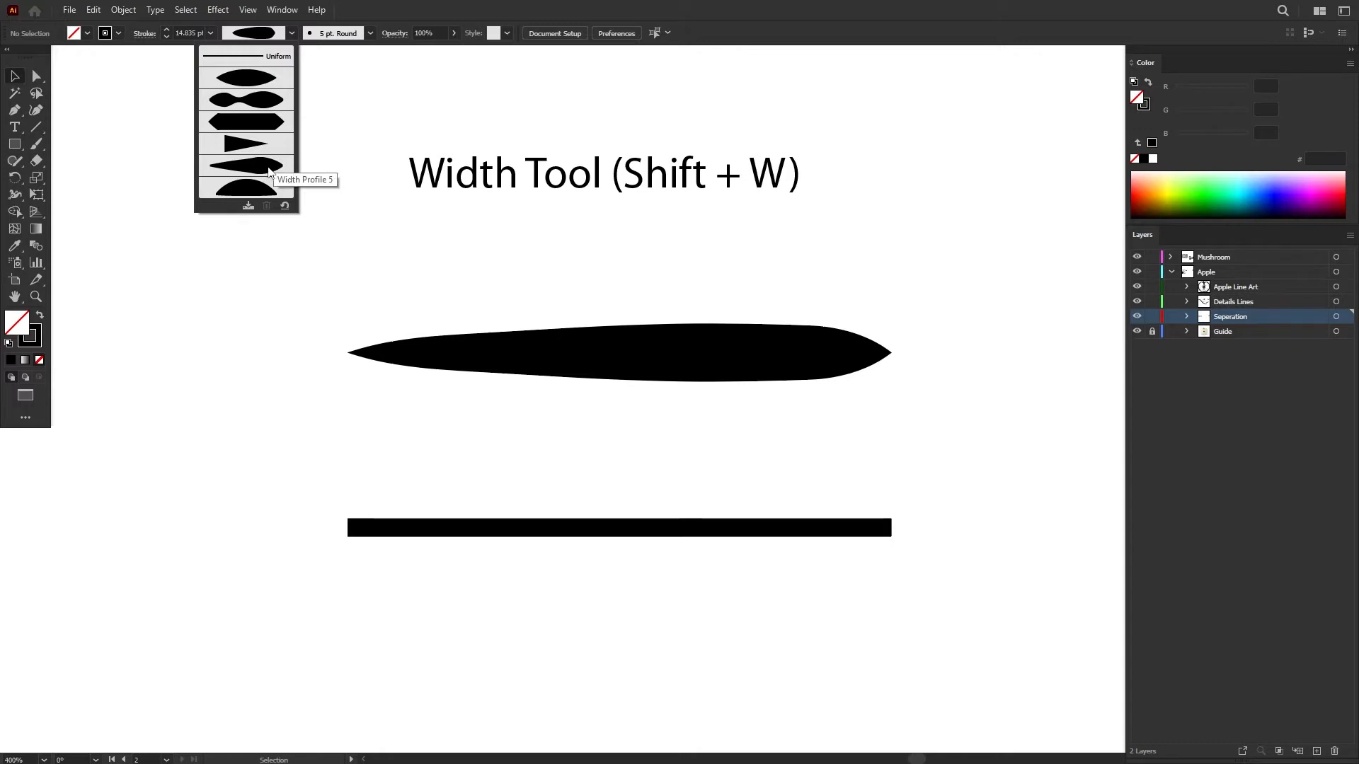
click(473, 479)
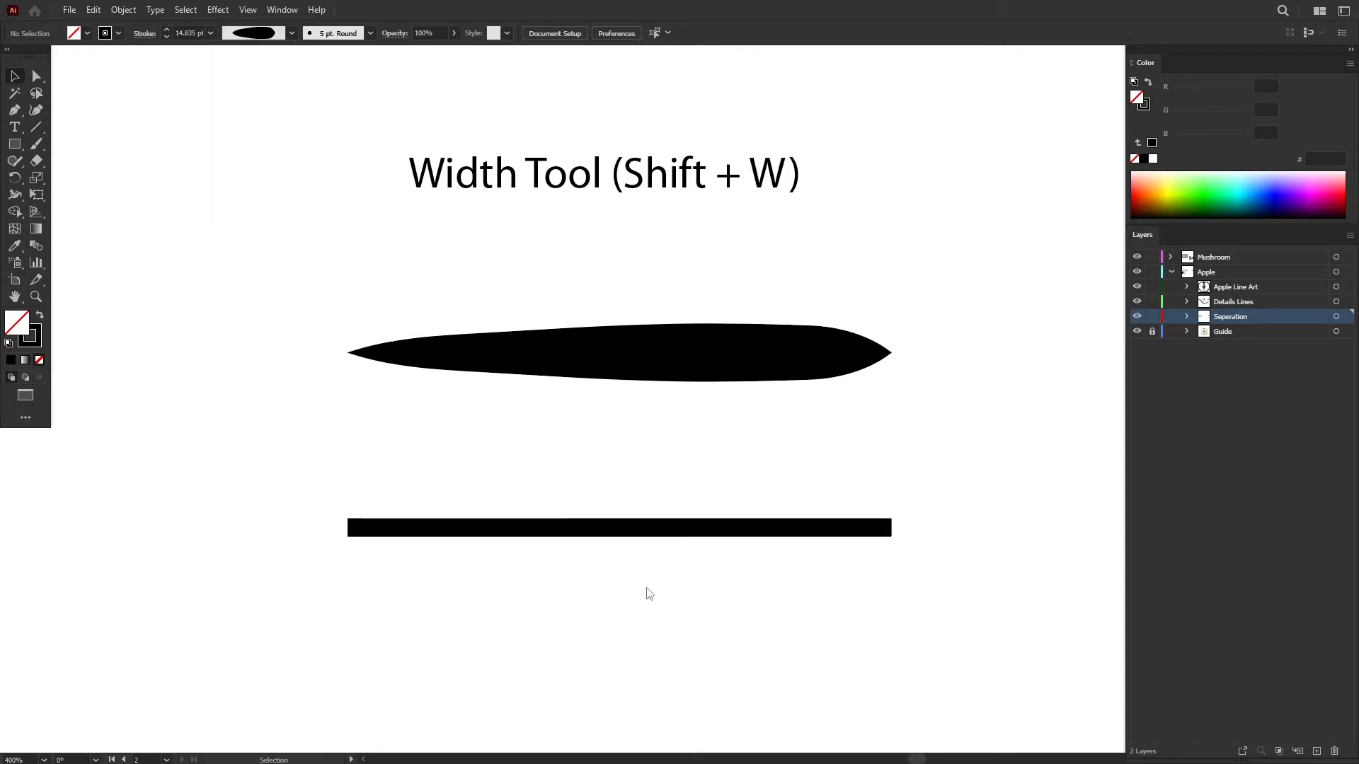
click(604, 528)
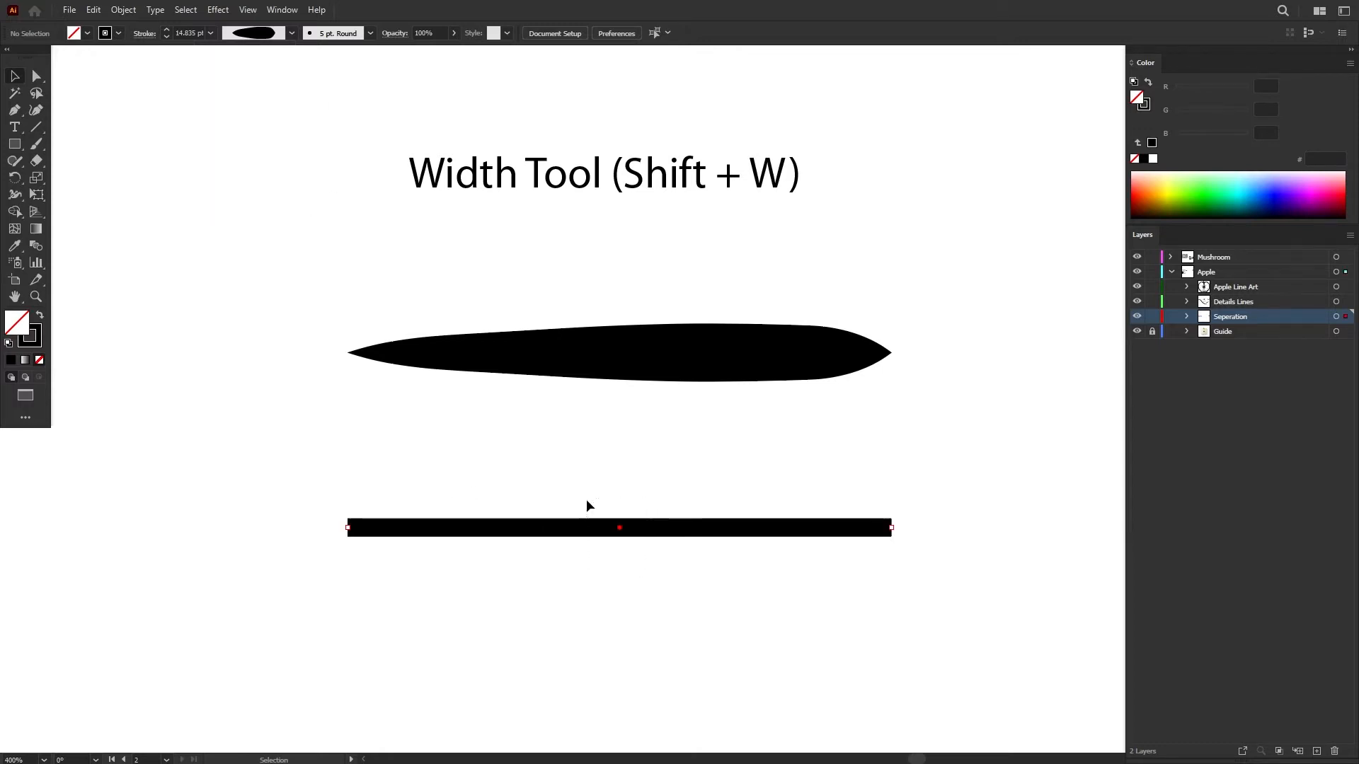
click(292, 34)
click(260, 83)
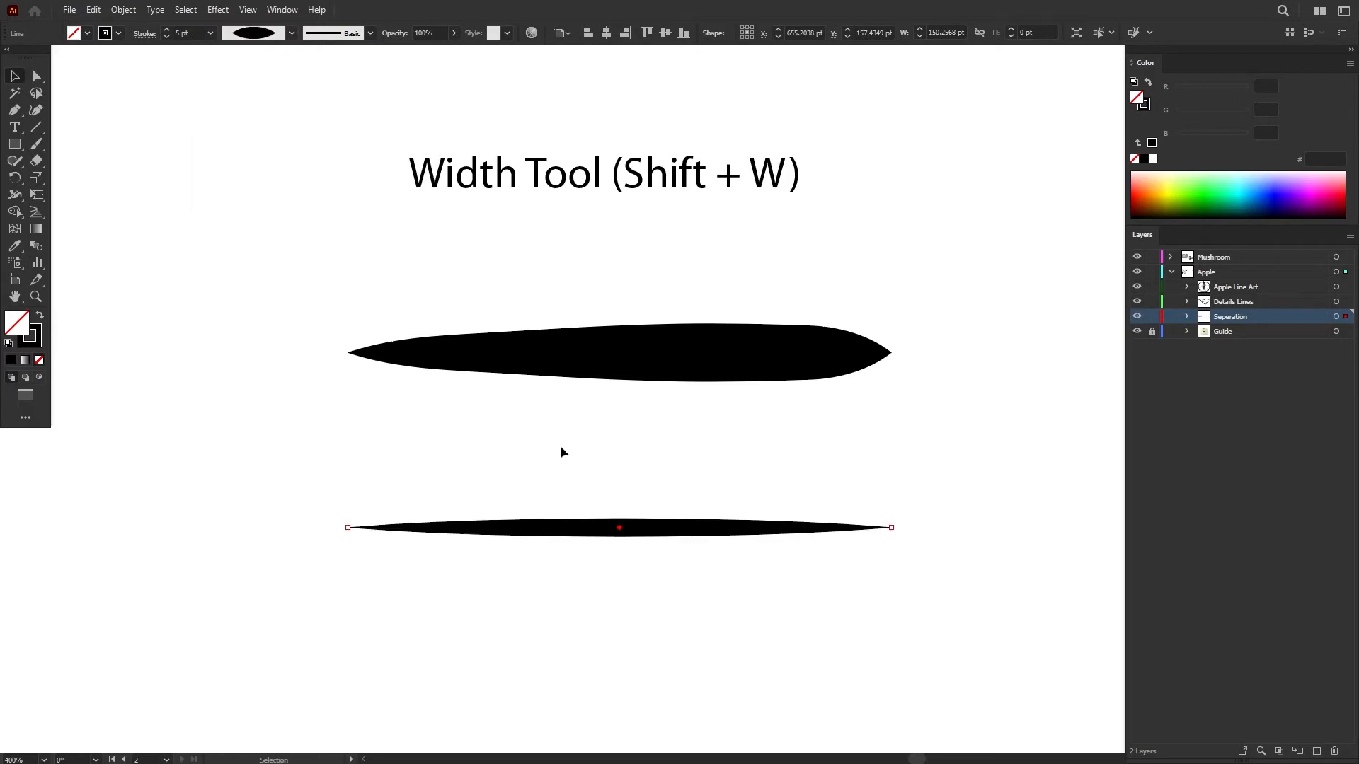
click(607, 447)
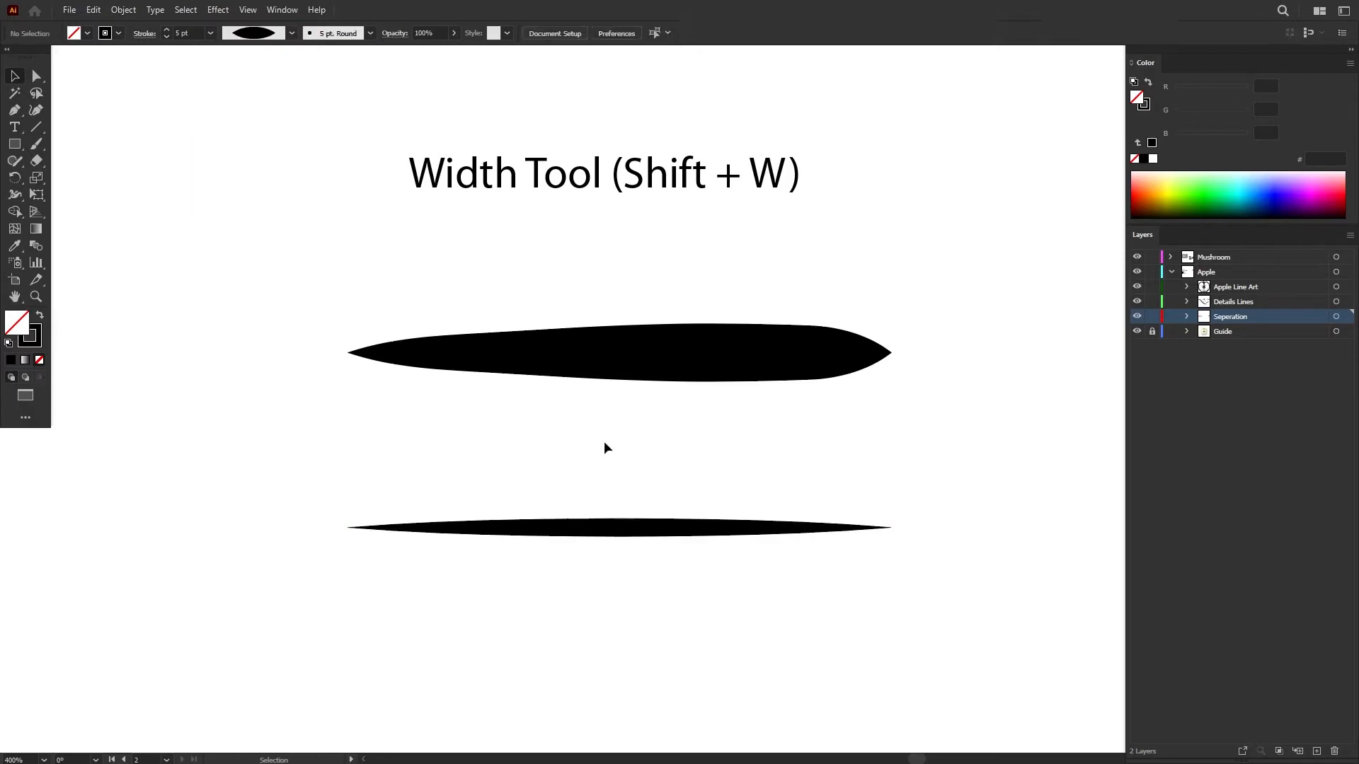
click(606, 534)
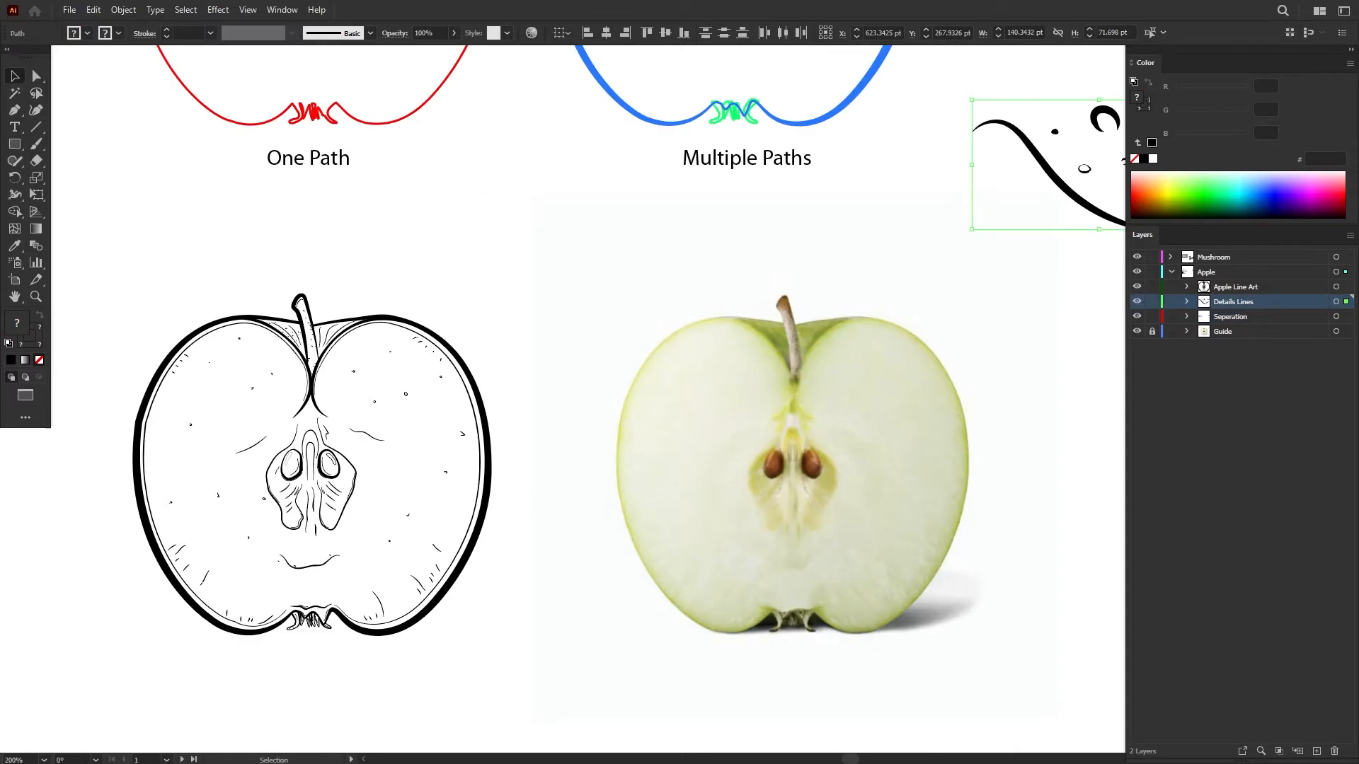
- Turn off New Art Has Basic Appearance in the Appearance options so that new paths inherit the current appearance
click(288, 12)
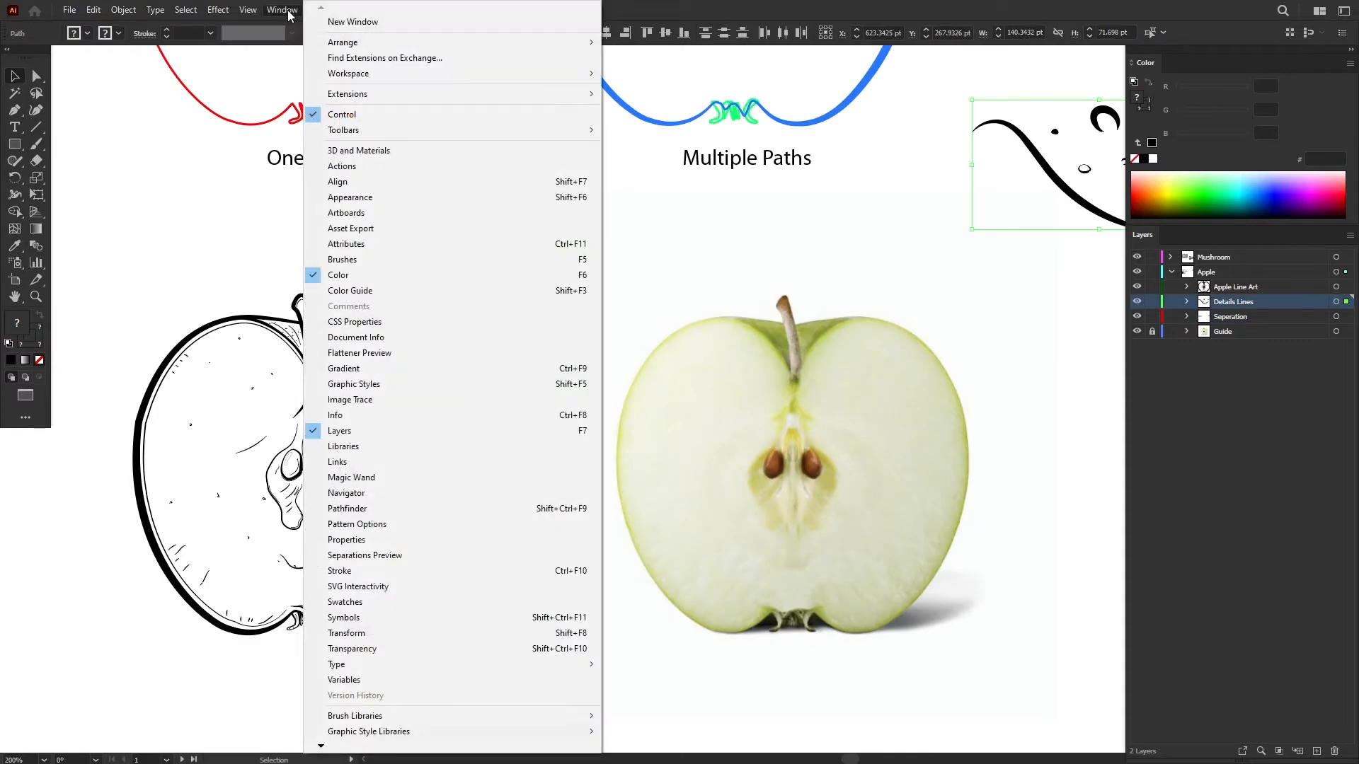
click(377, 198)
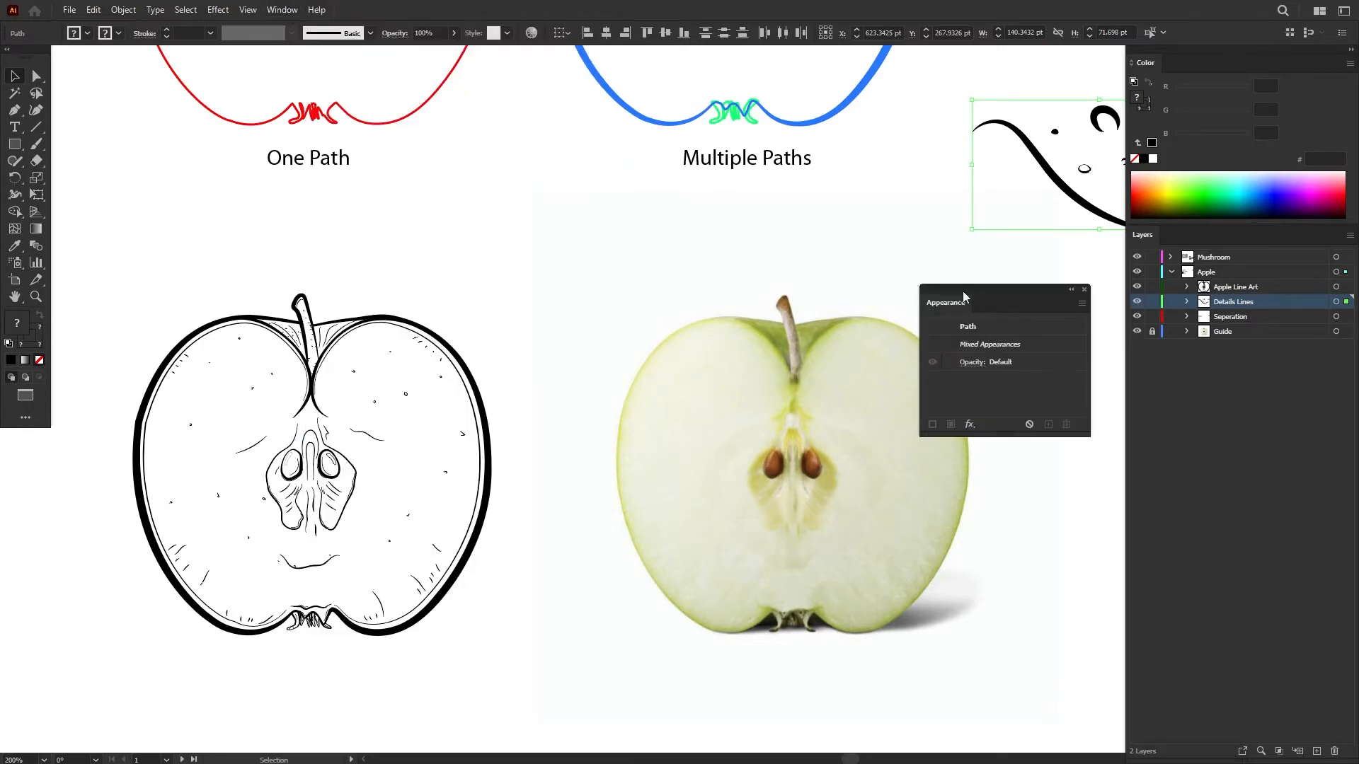
drag(964, 295, 850, 200)
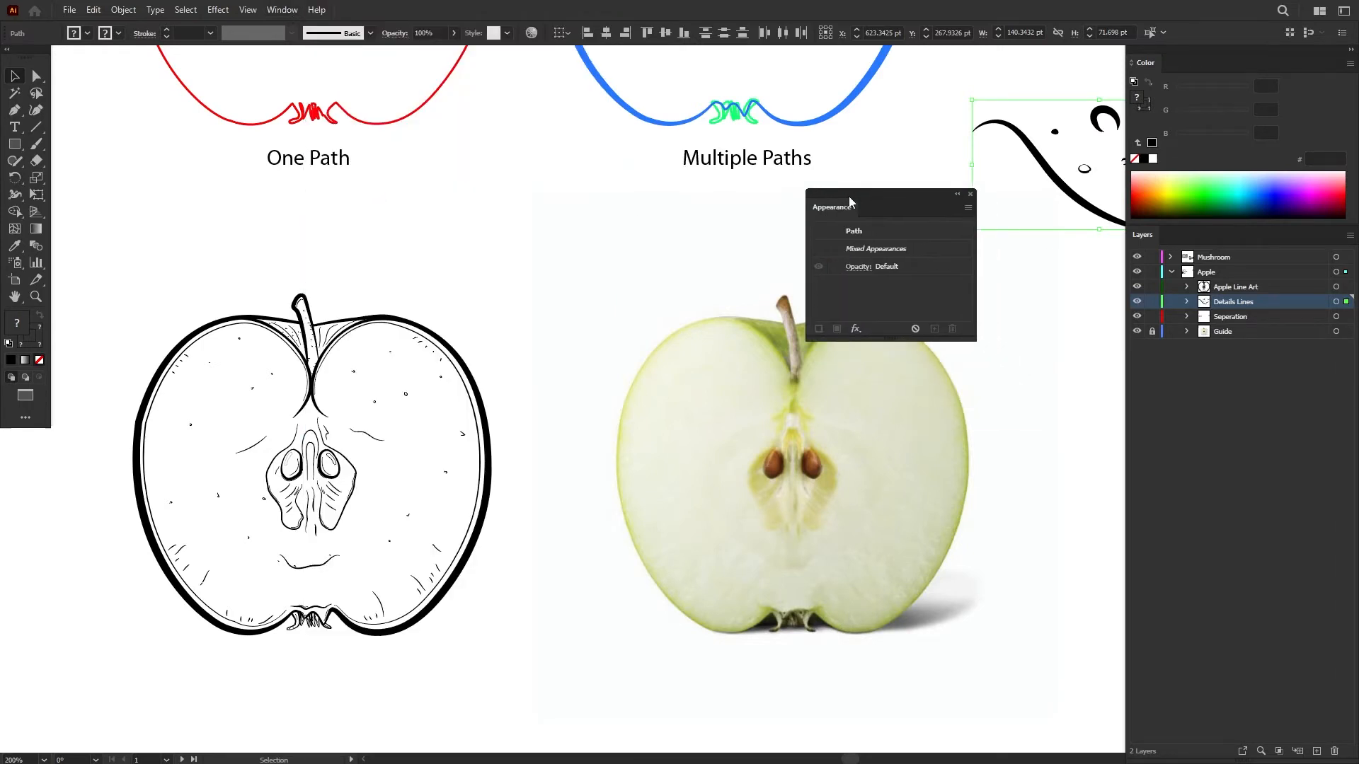
click(967, 209)
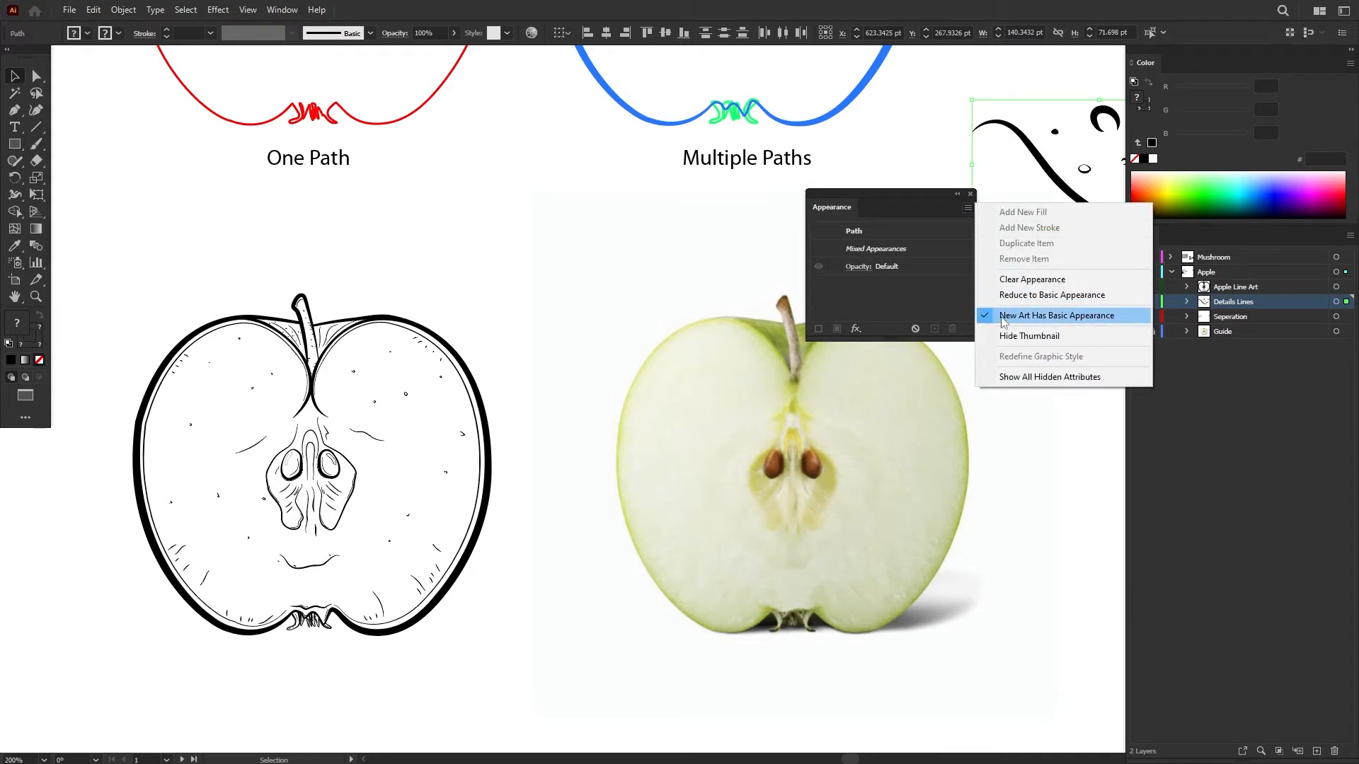
click(1044, 316)
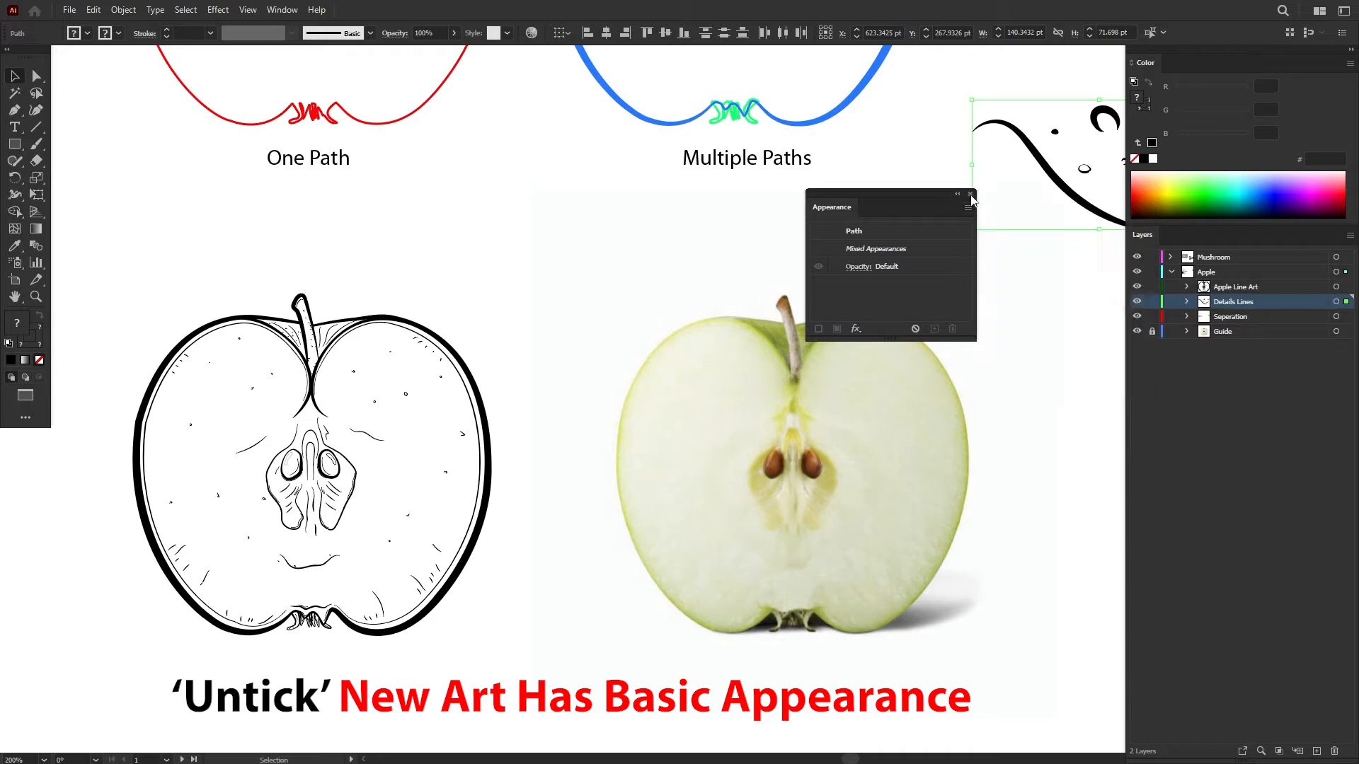
click(971, 193)
- Pick up the tapered stroke of the thick detail curve beside the apples and draw a similar S-shaped curve below it with the Pen tool
click(698, 242)
drag(893, 227, 716, 254)
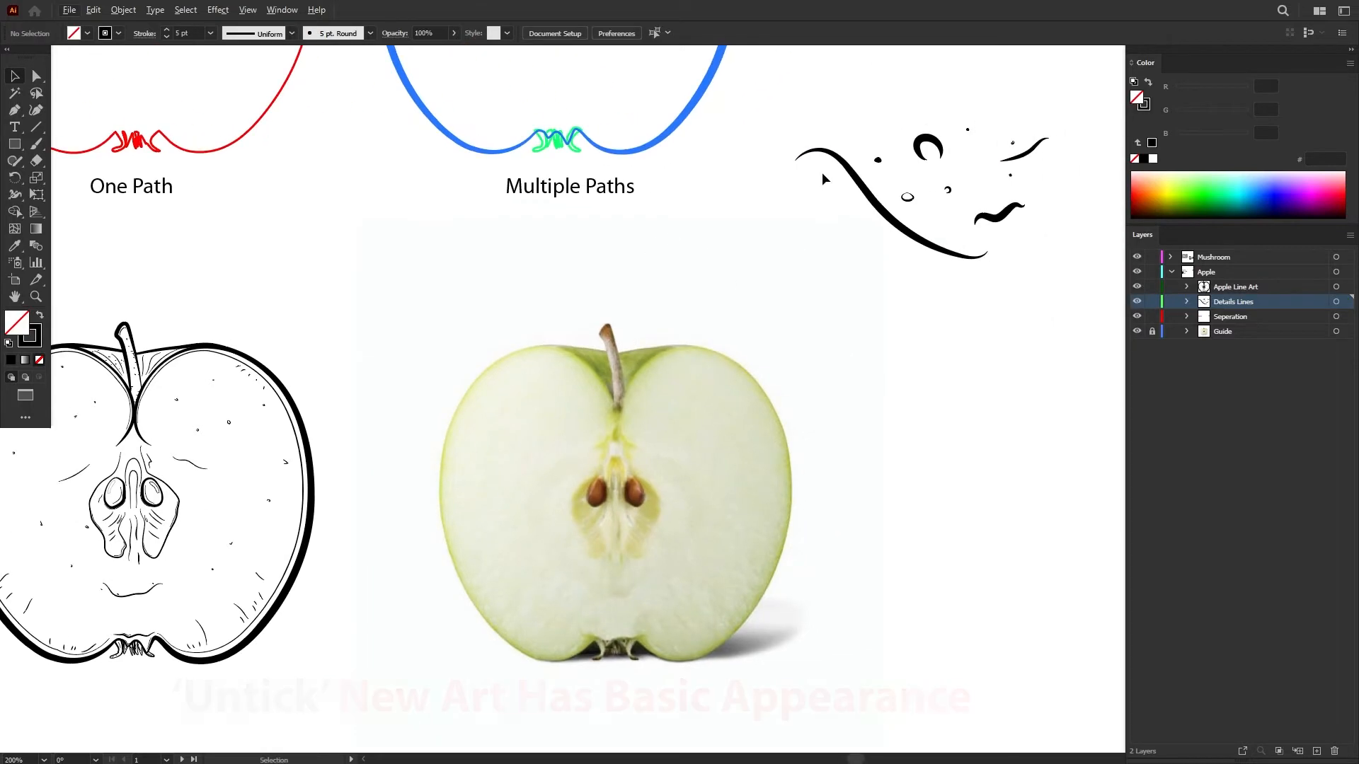
click(823, 159)
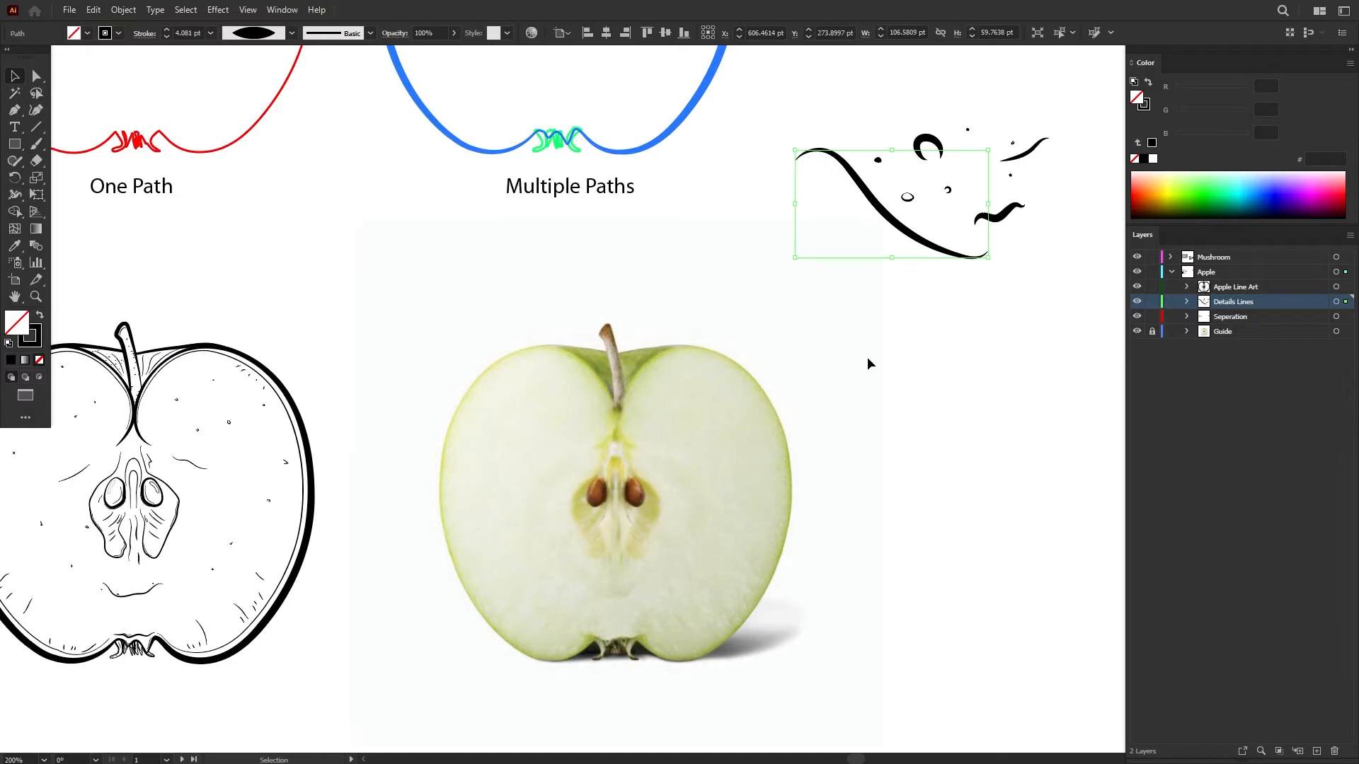
key(p)
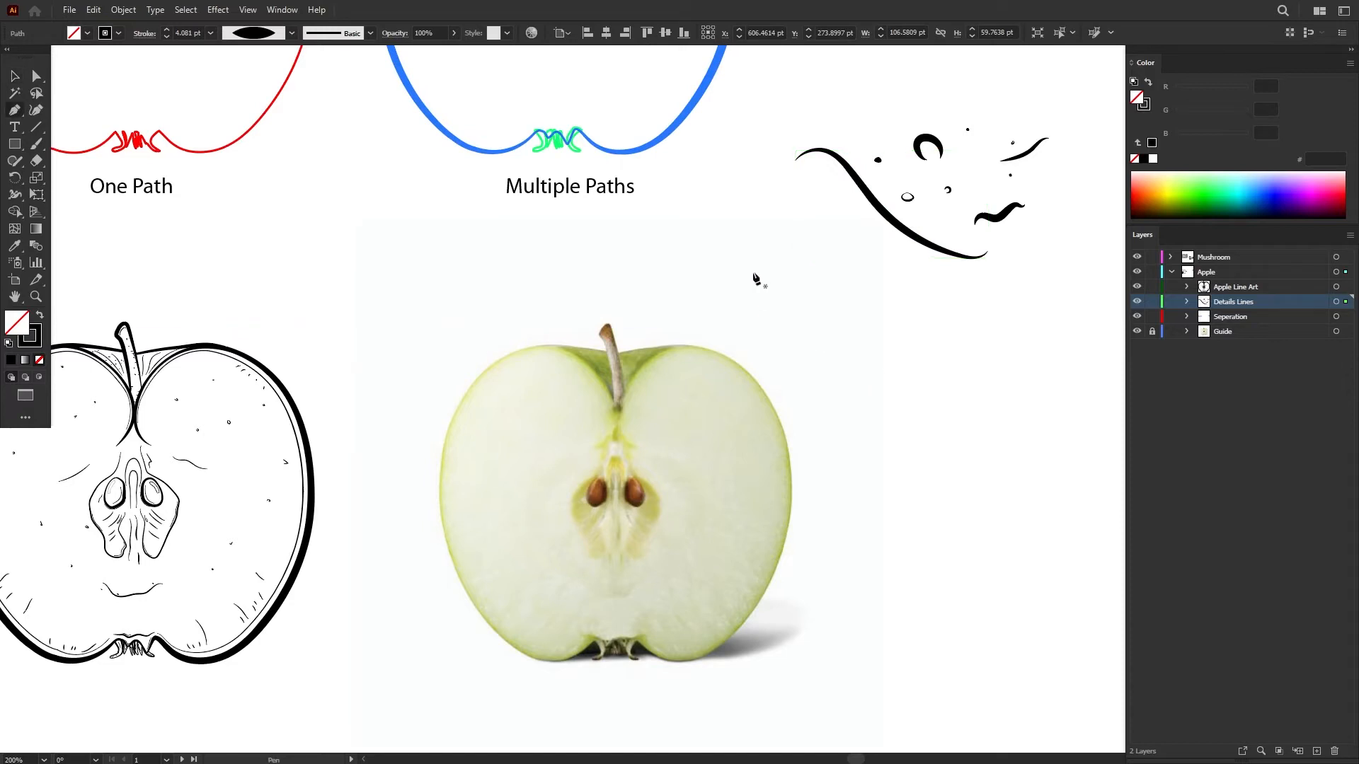
drag(727, 250, 743, 243)
drag(789, 288, 807, 323)
drag(875, 356, 893, 352)
drag(924, 347, 937, 336)
key(v)
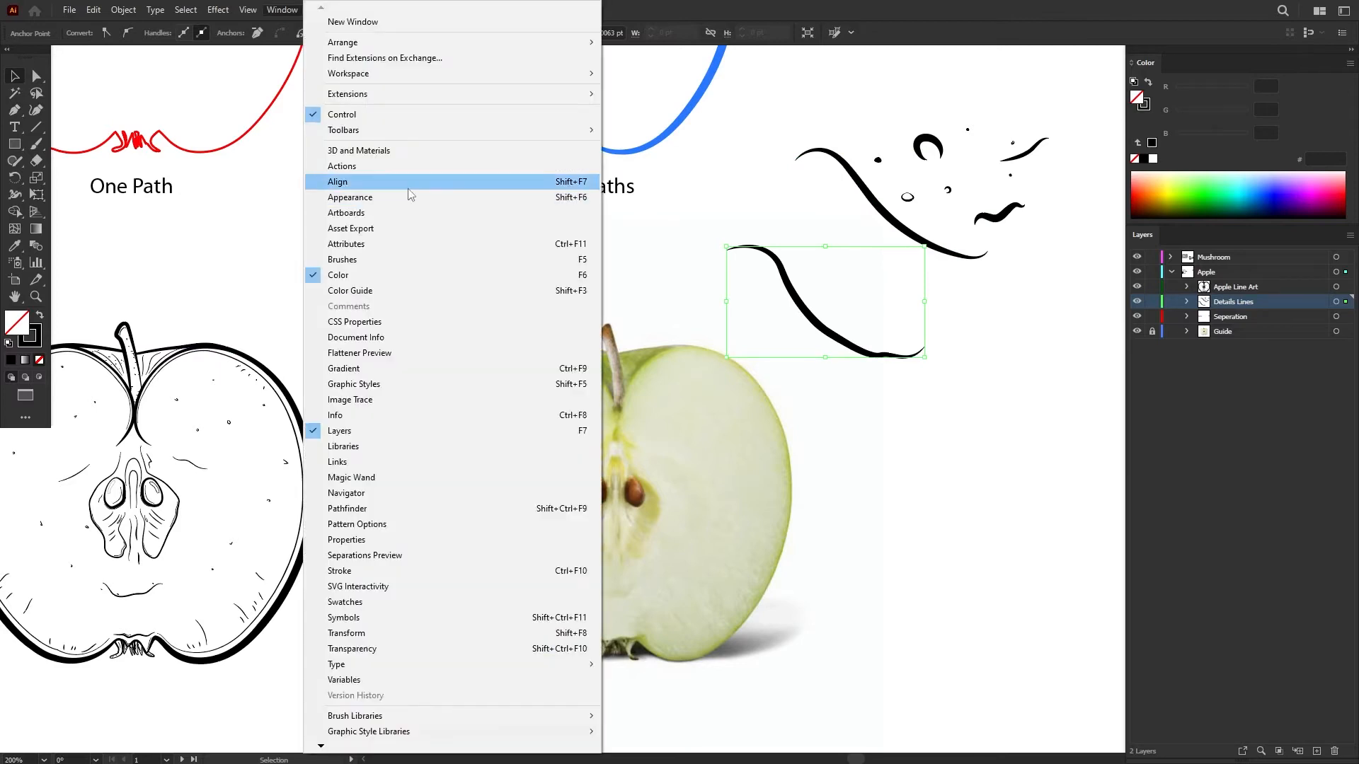
- Turn New Art Has Basic Appearance back on in the Appearance options and deselect the new curve
key(shift+F6)
click(967, 209)
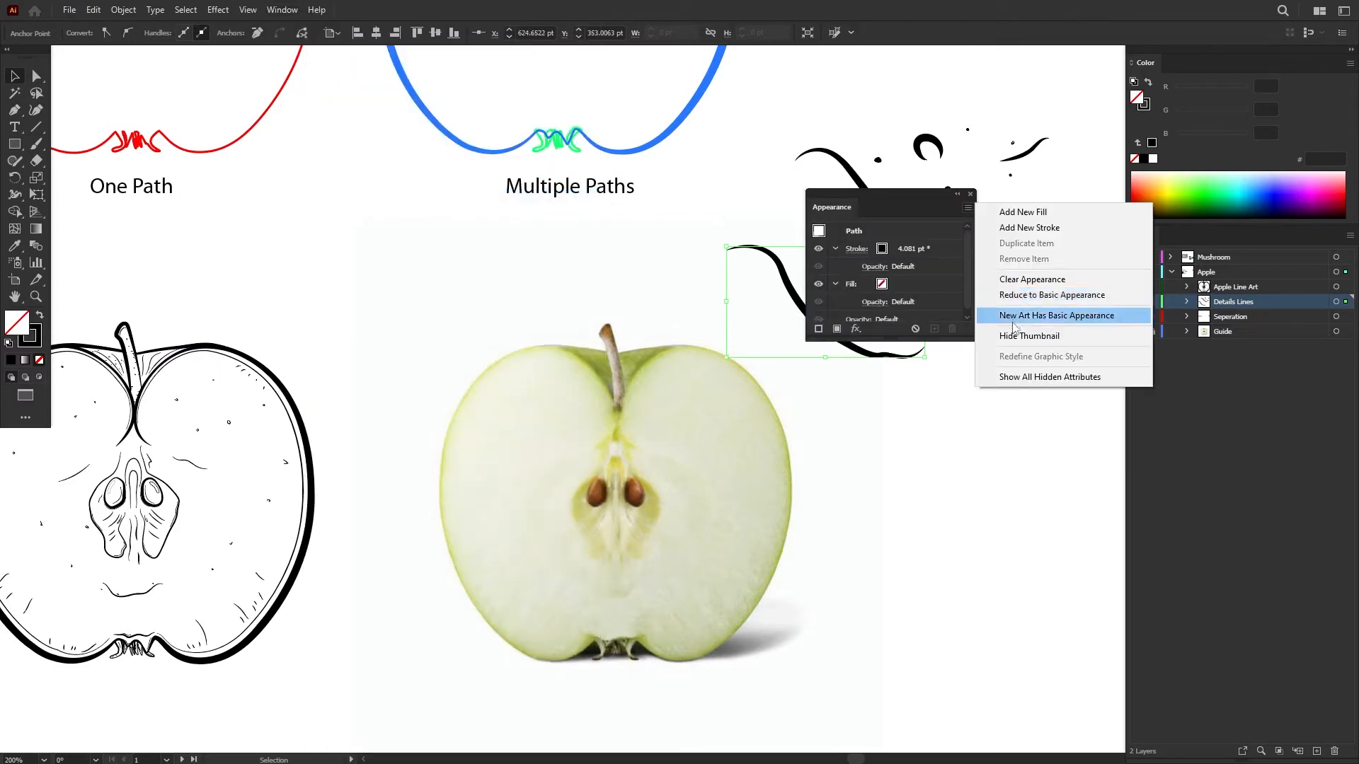
click(1016, 317)
key(shift+F6)
click(745, 280)
- Draw another S-shaped curve with the Pen tool below the tapered one, using the basic stroke appearance
key(p)
mouse_move(682, 298)
mouse_down()
mouse_move(728, 293)
mouse_move(762, 347)
mouse_up()
drag(795, 391, 816, 408)
drag(894, 418, 901, 415)
key(v)
click(921, 414)
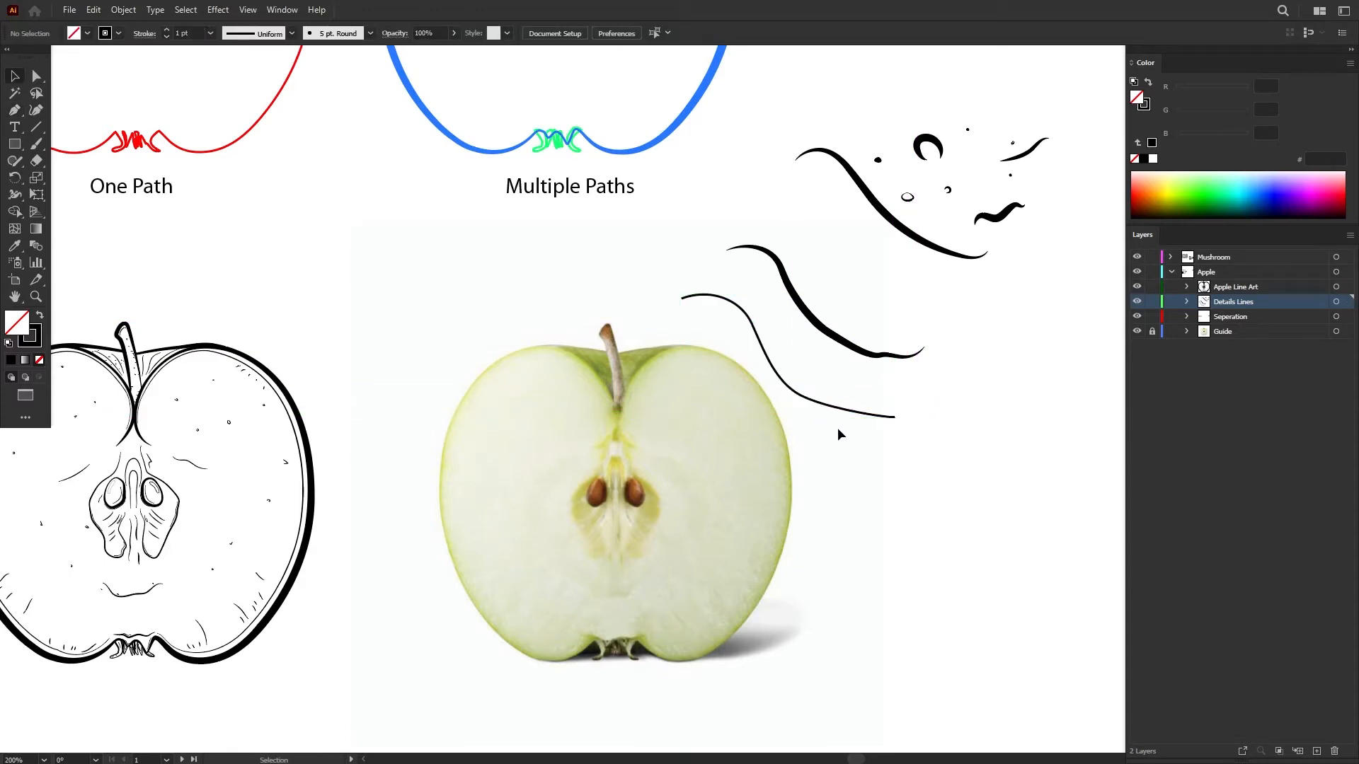
- Apply the lens-shaped variable width profile to the thin lower S-shaped curve
click(835, 409)
click(261, 39)
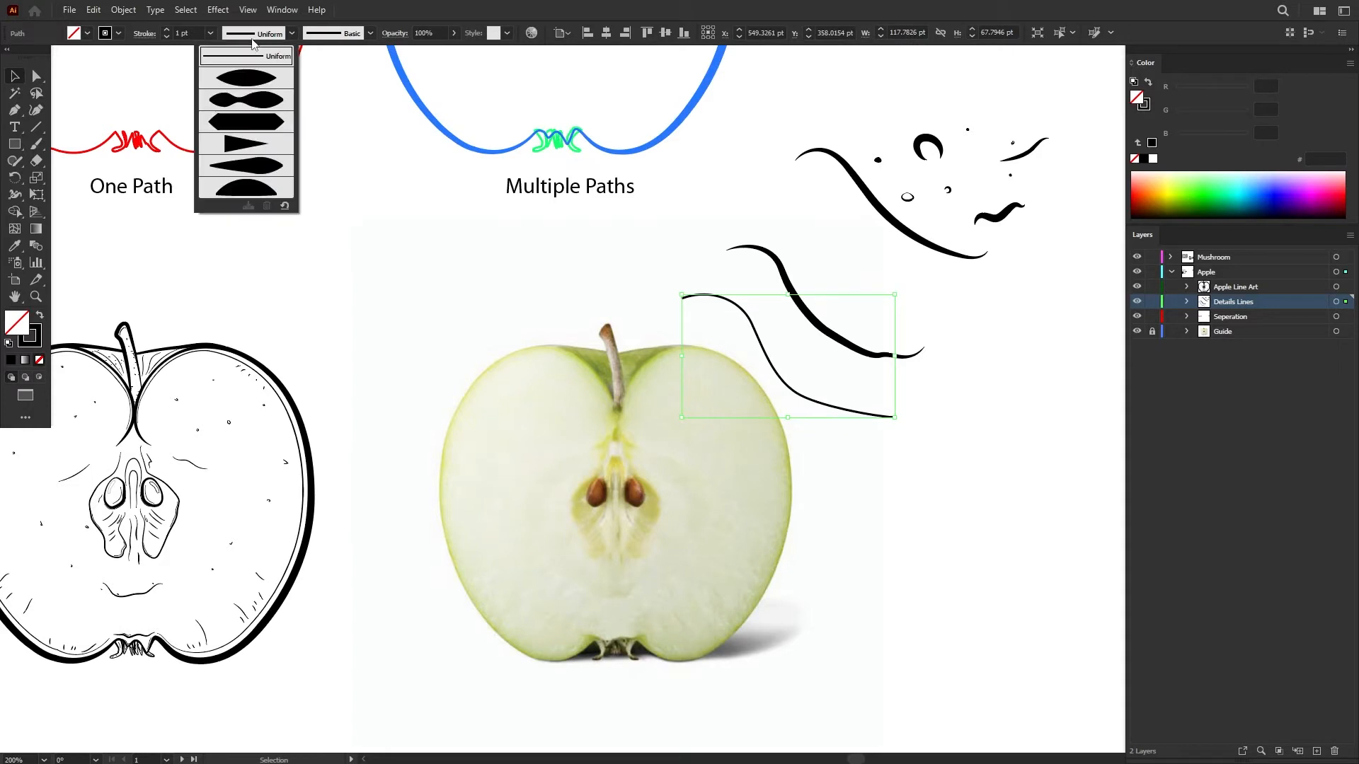
click(235, 86)
click(910, 444)
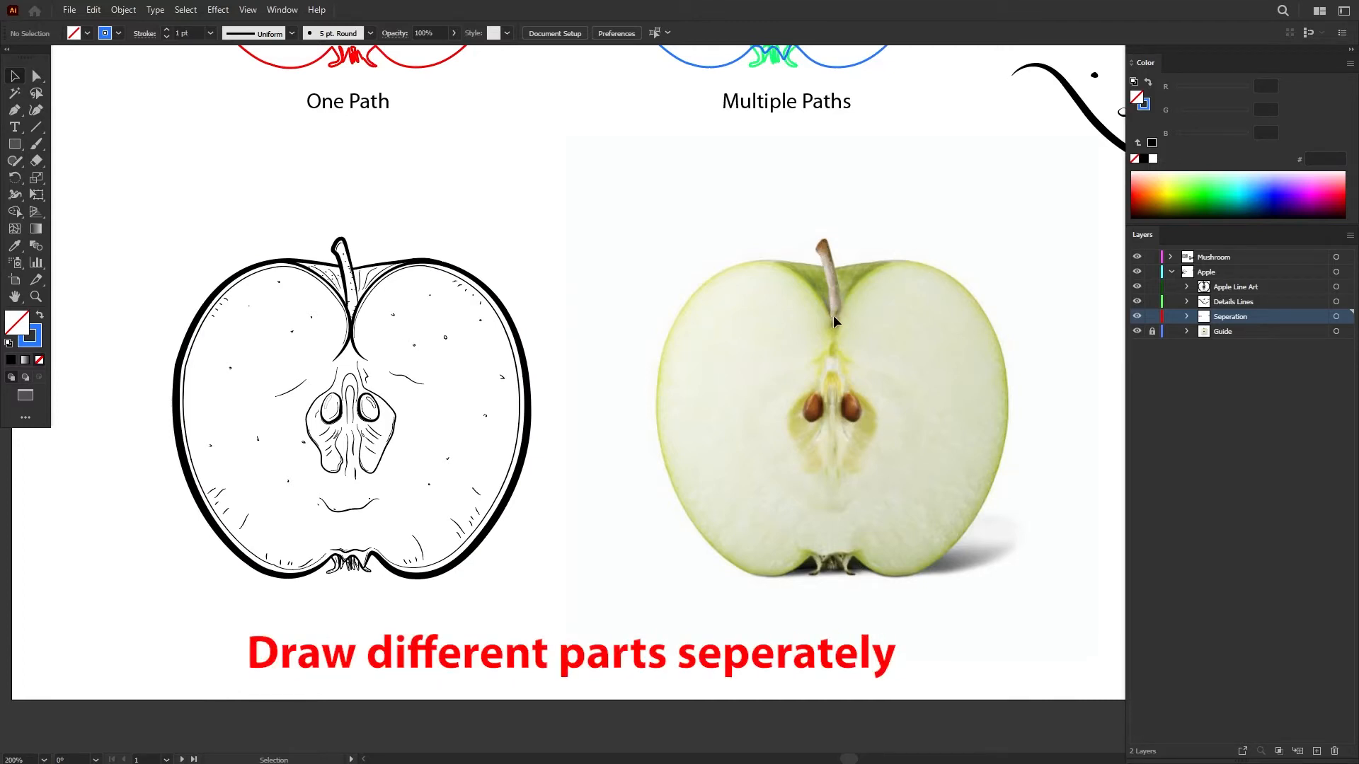
- Compare the One Path and Multiple Paths apple outlines with the reference photo, examining how the body and stem are separated
drag(390, 76, 512, 482)
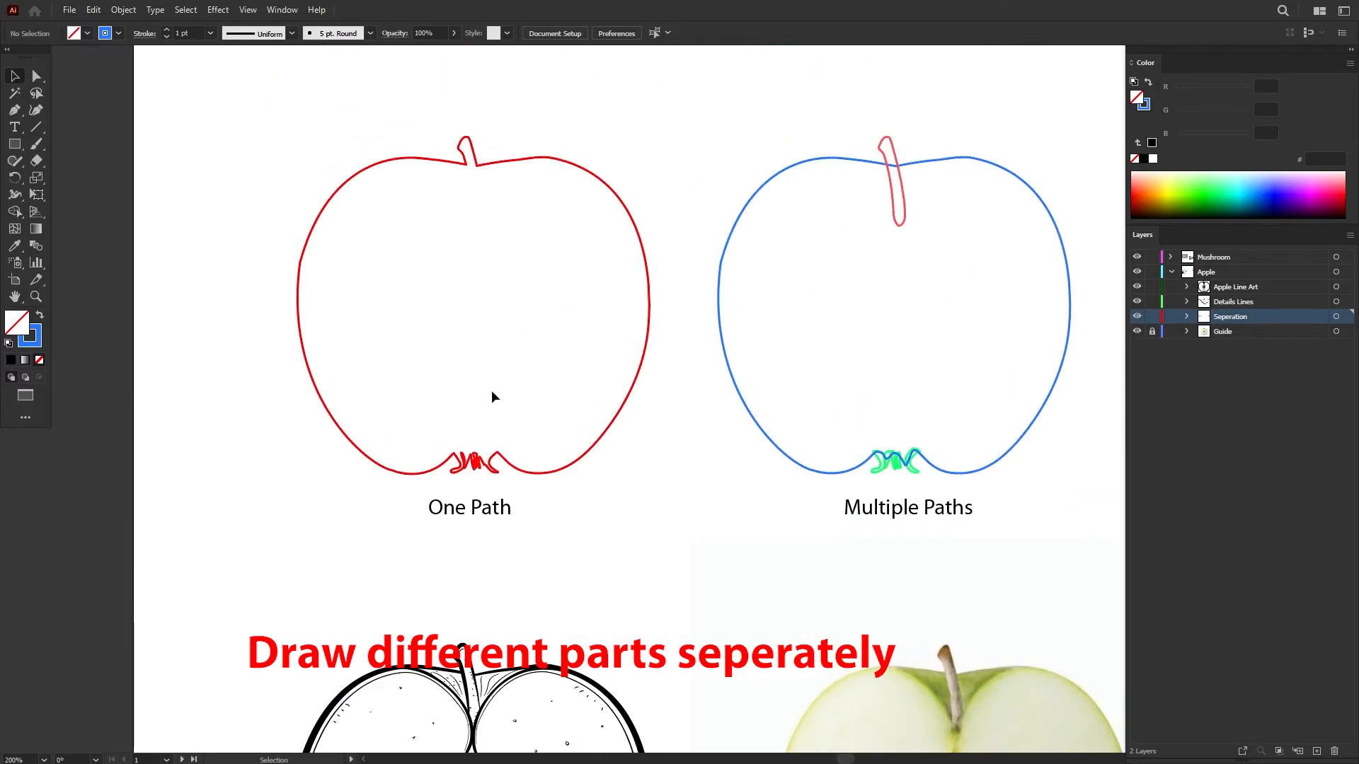
drag(985, 672, 778, 423)
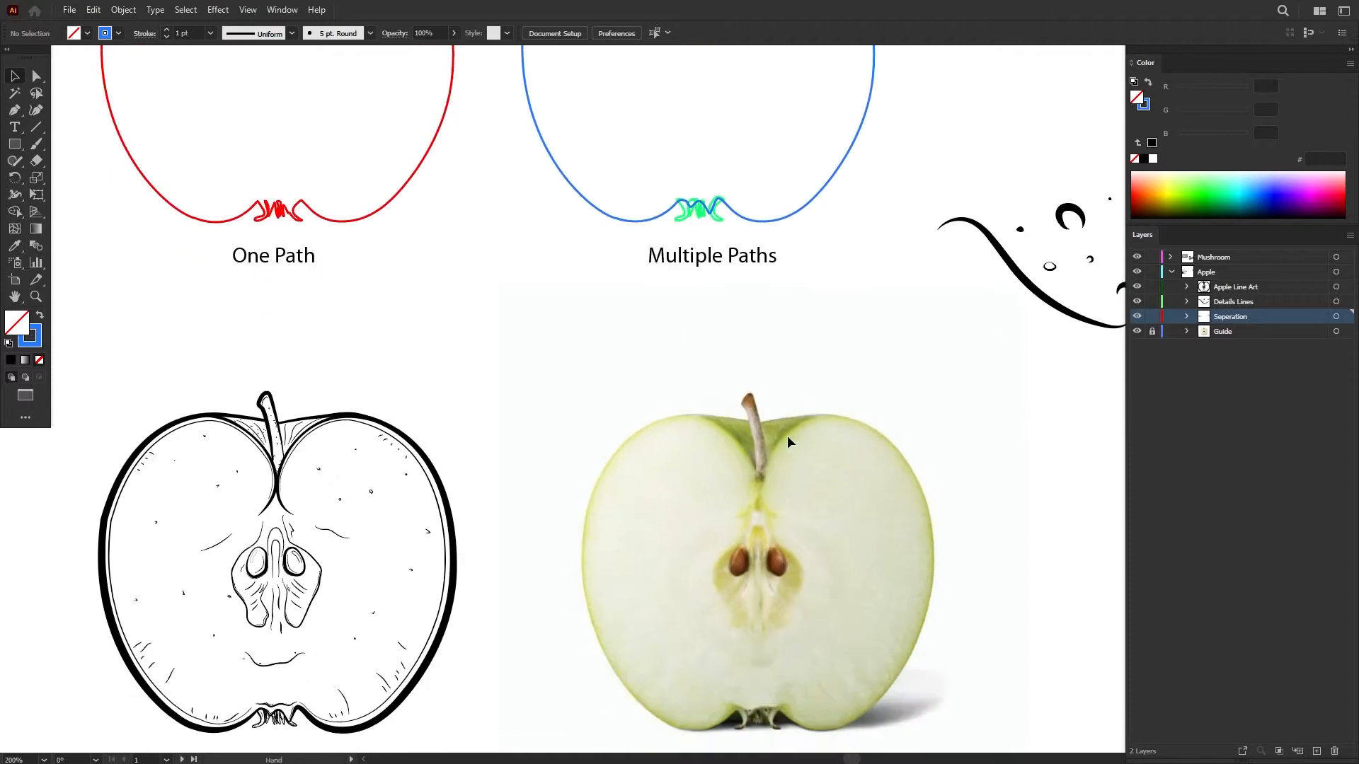
drag(658, 124, 671, 417)
drag(541, 357, 504, 287)
key(ctrl+z)
drag(746, 517, 682, 335)
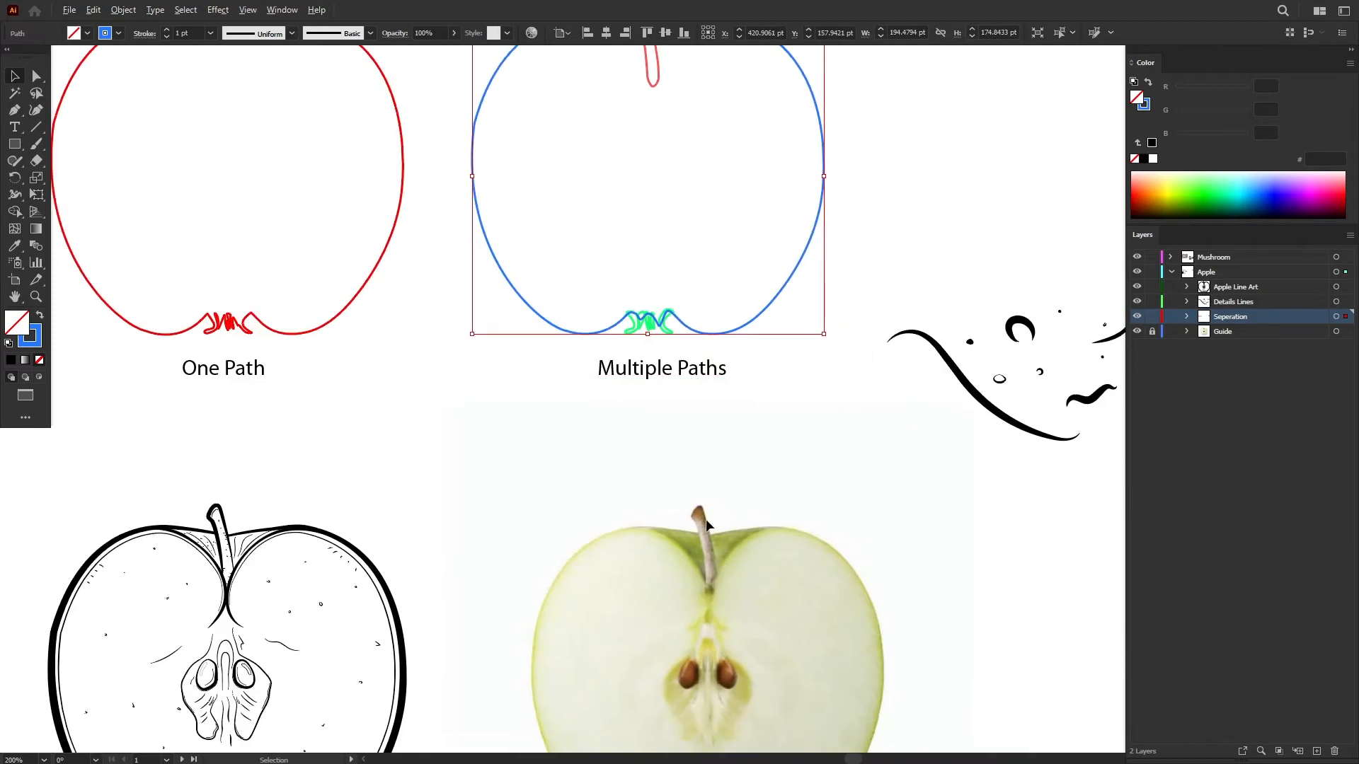
scroll(588, 244, up, 5)
key(a)
click(677, 257)
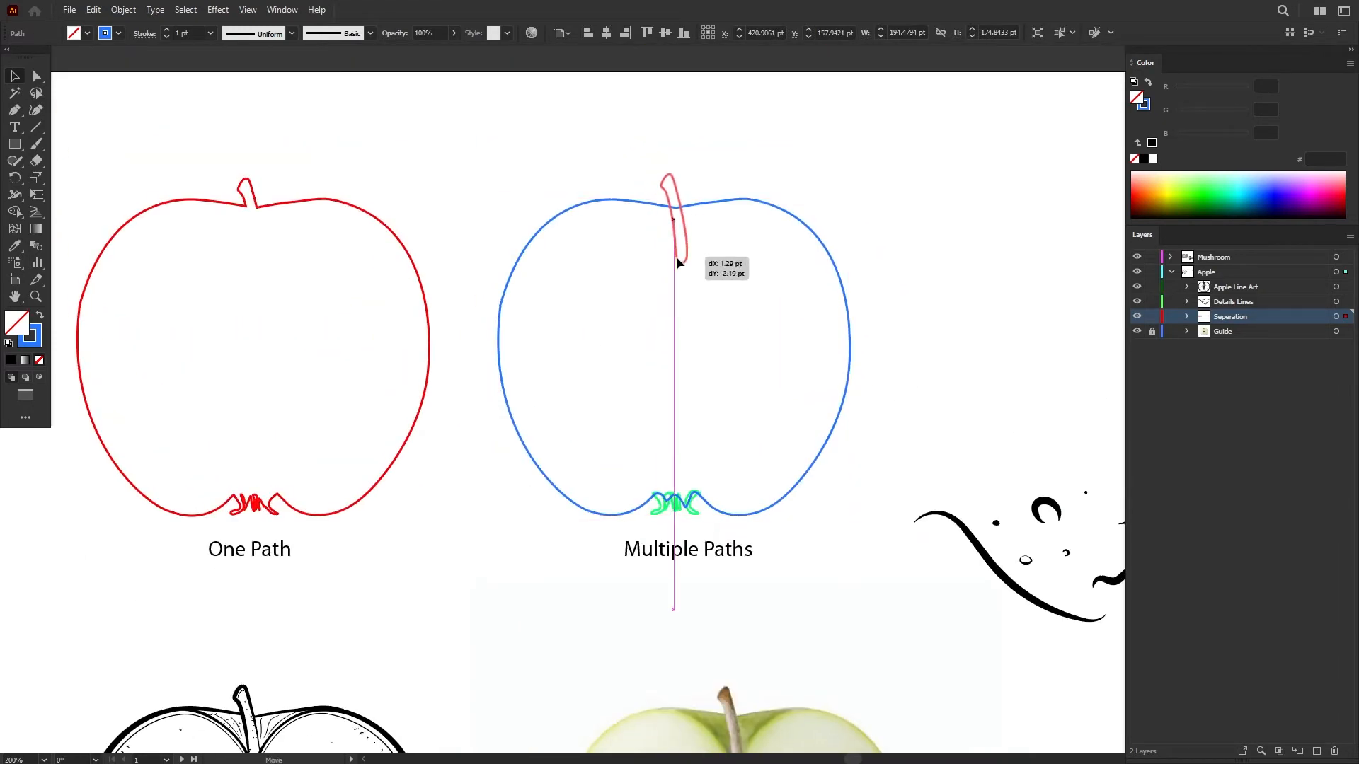
- Examine the base of the apple in the reference photo and the separate green paths that represent it in the Multiple Paths outline
drag(663, 485, 675, 194)
scroll(371, 694, up, 2)
drag(370, 693, 579, 414)
scroll(402, 504, right, 8)
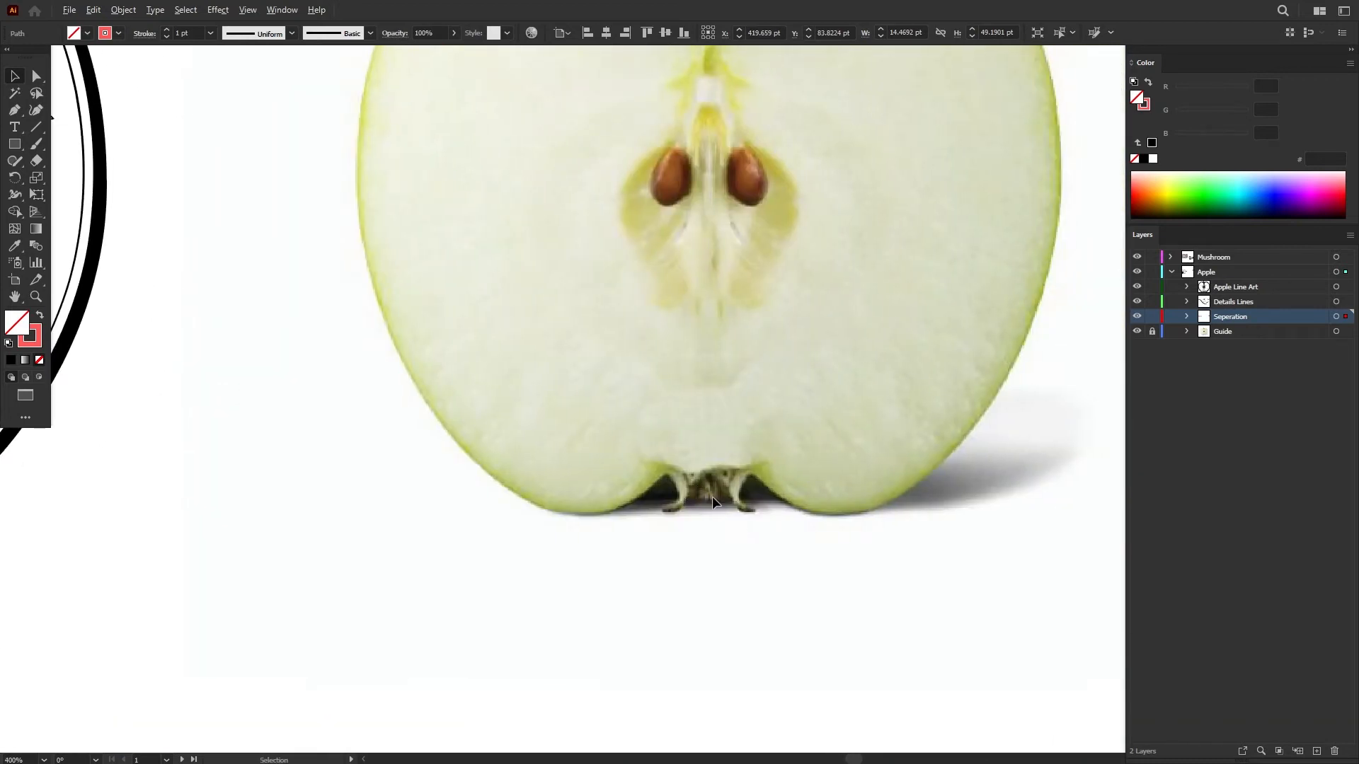
scroll(631, 340, up, 10)
click(546, 275)
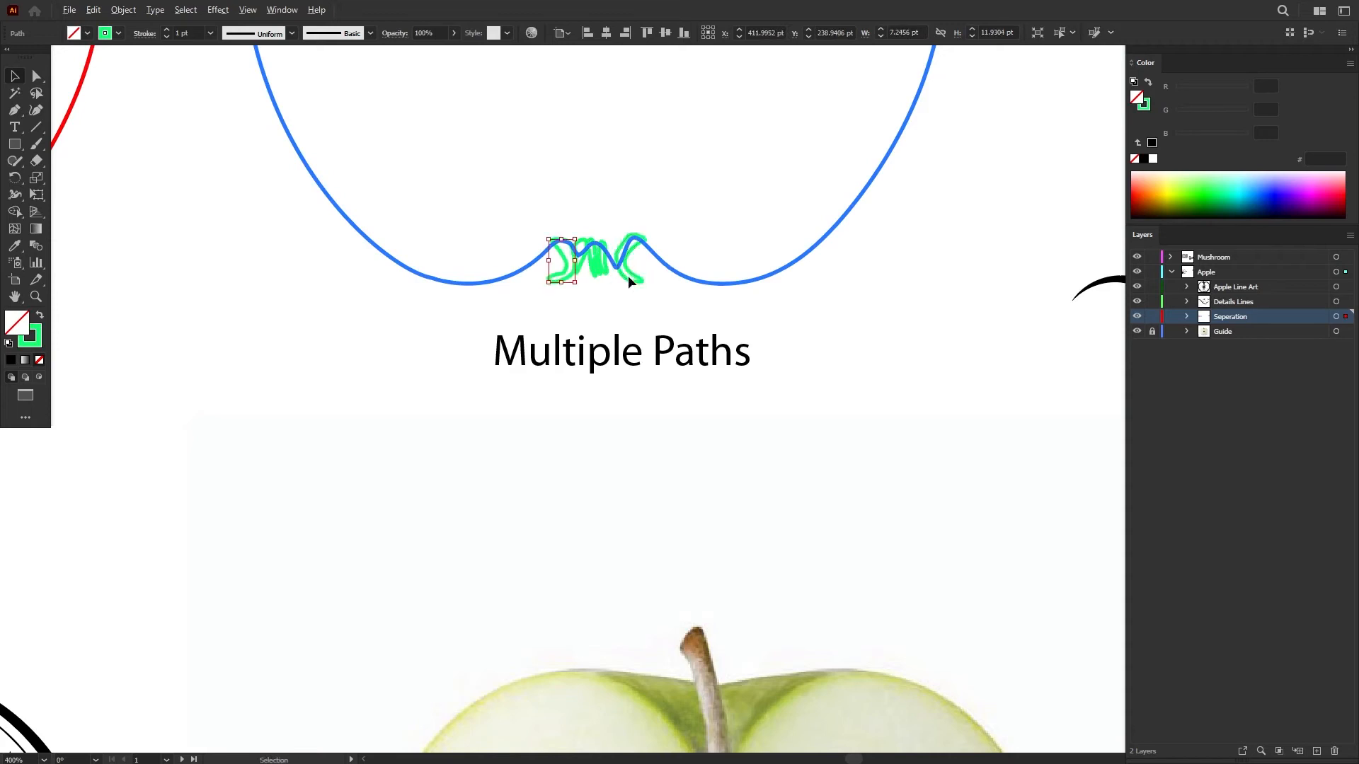
scroll(622, 279, down, 2)
drag(649, 164, 768, 394)
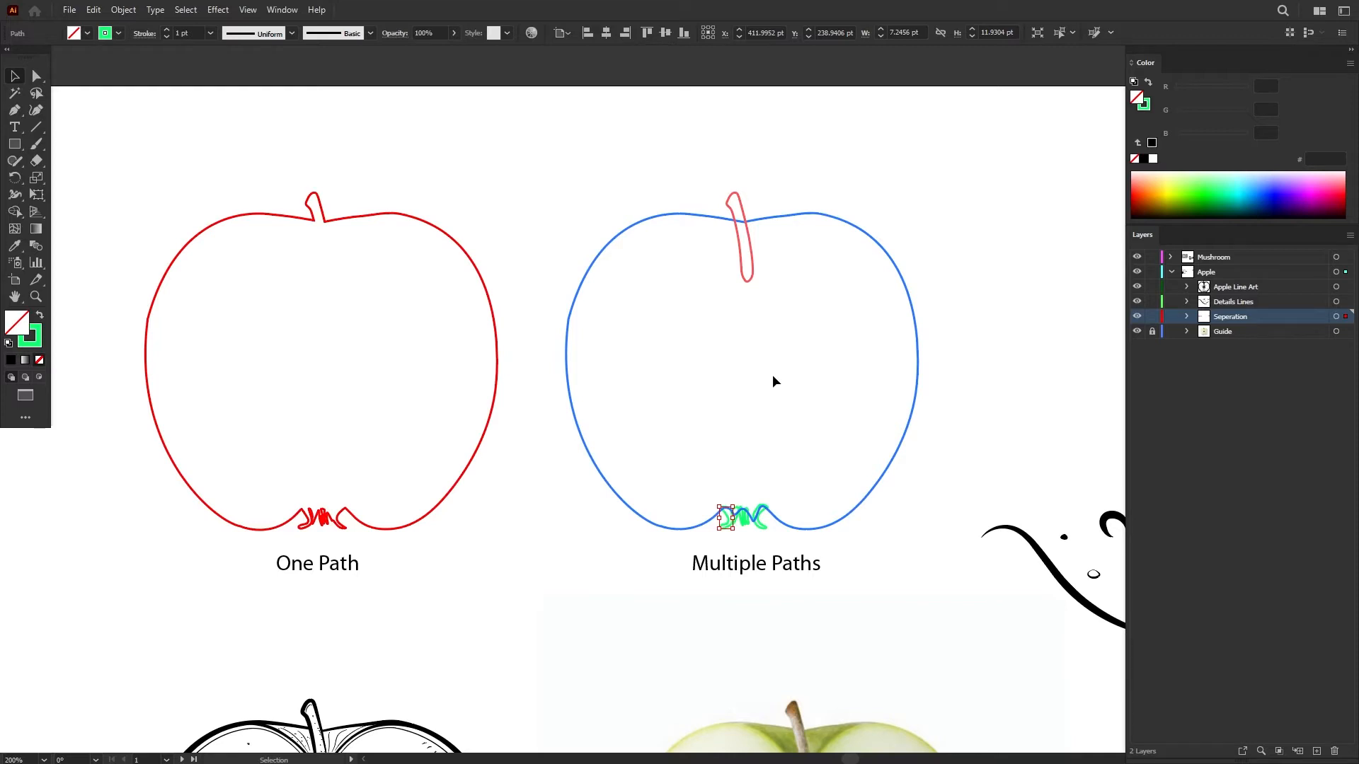
drag(865, 313, 894, 315)
click(819, 225)
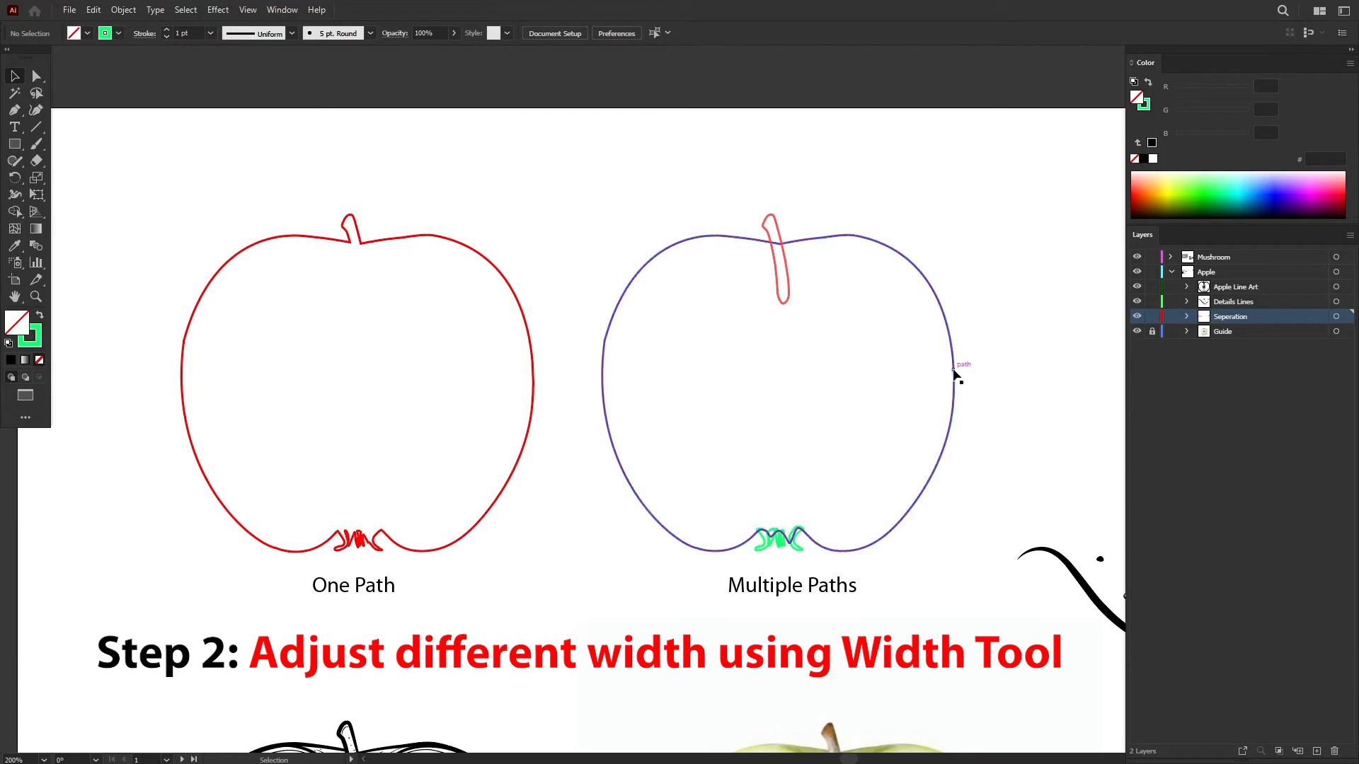
- Thicken the blue Multiple Paths apple outline with the Width tool, to about 3.7 pt at its right side and 4.3 pt at its left
scroll(862, 504, down, 6)
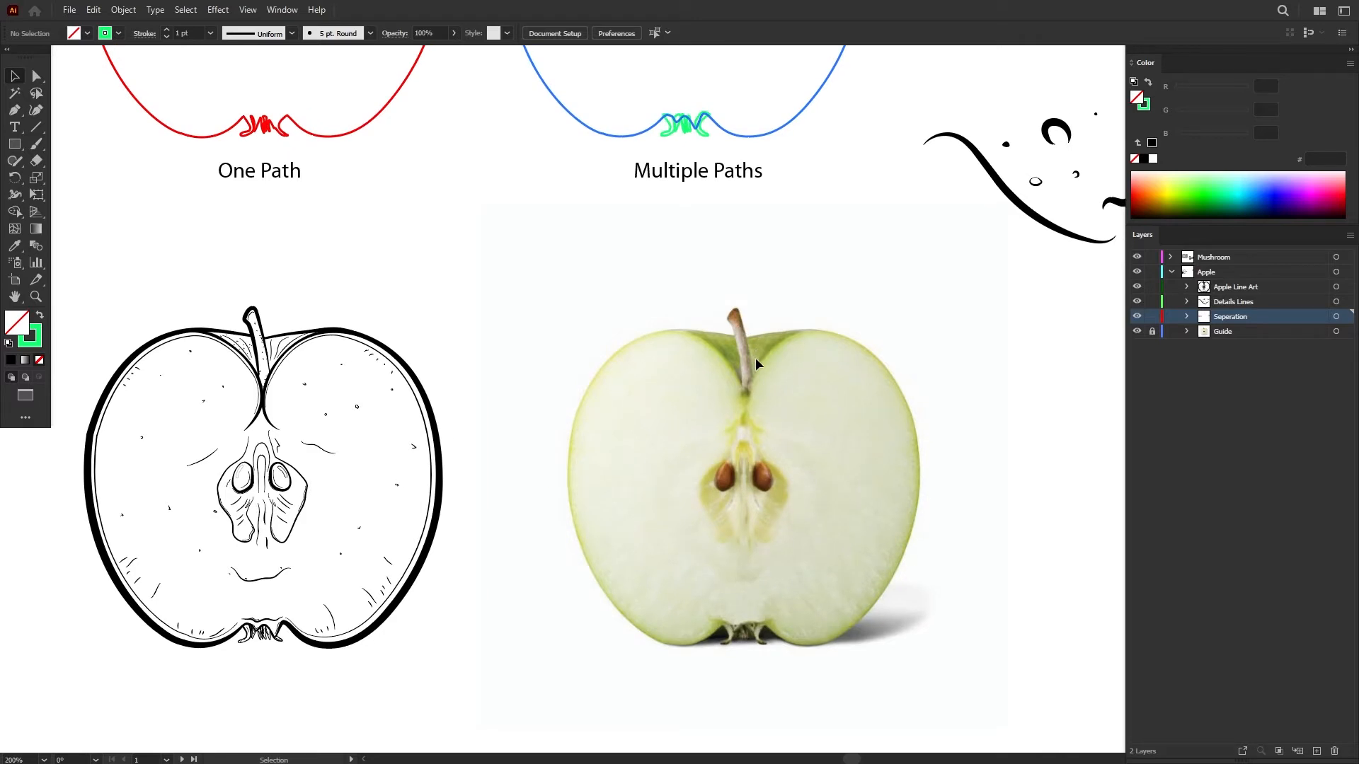
scroll(747, 346, up, 5)
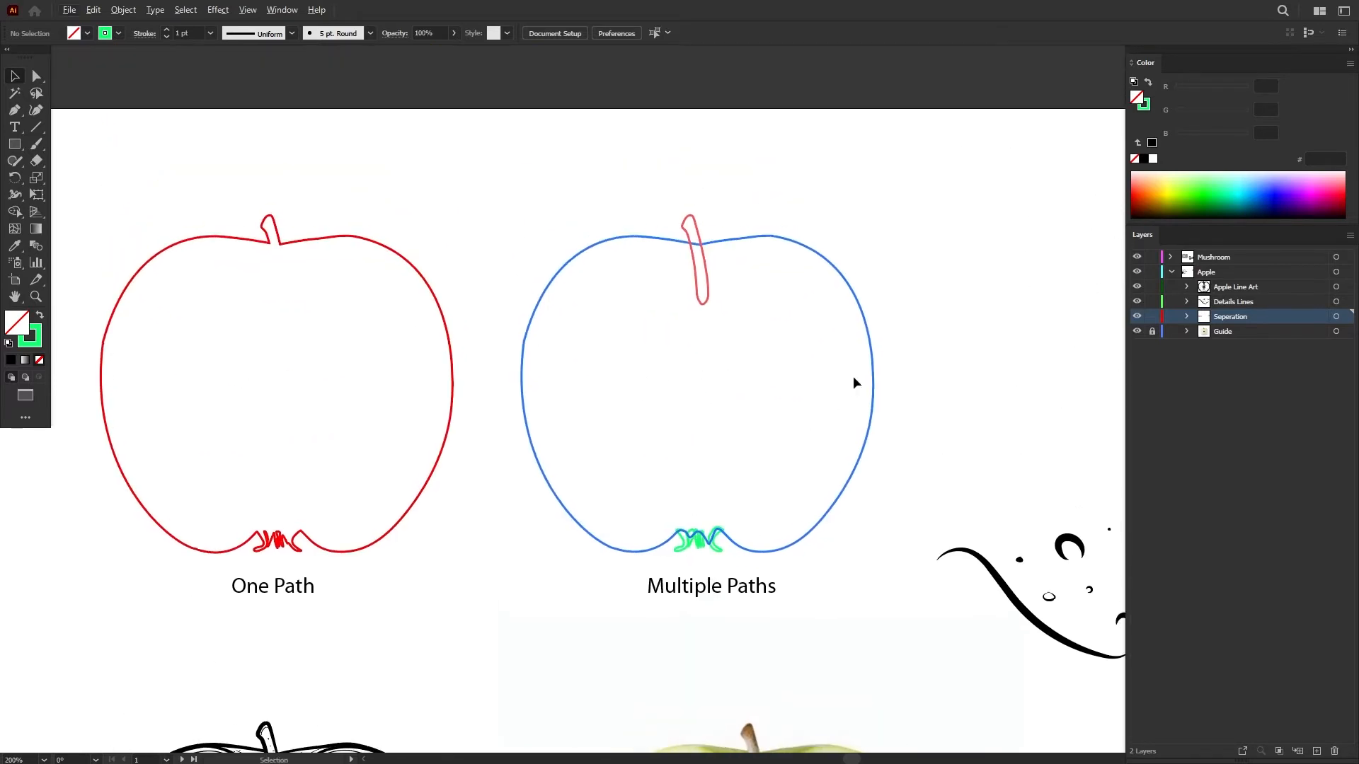
click(874, 389)
key(shift+w)
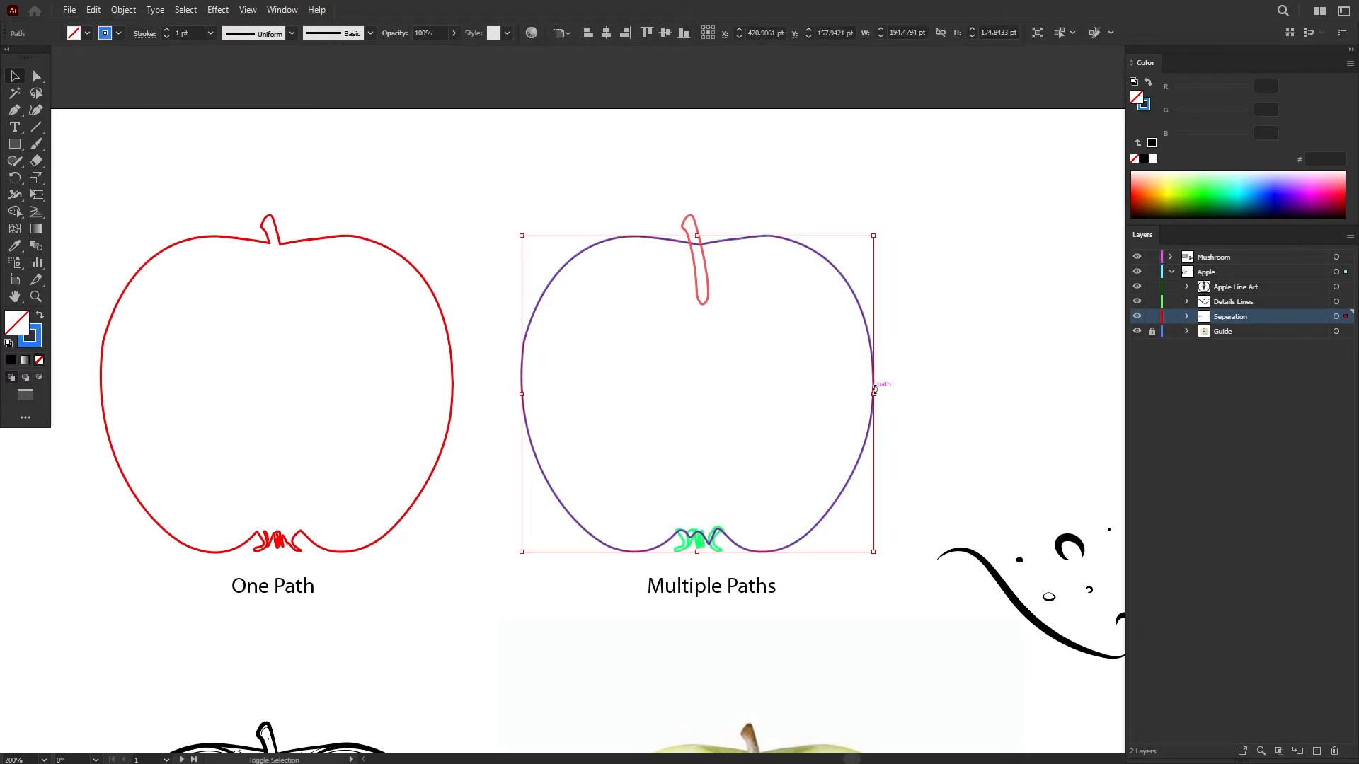
scroll(877, 379, up, 1)
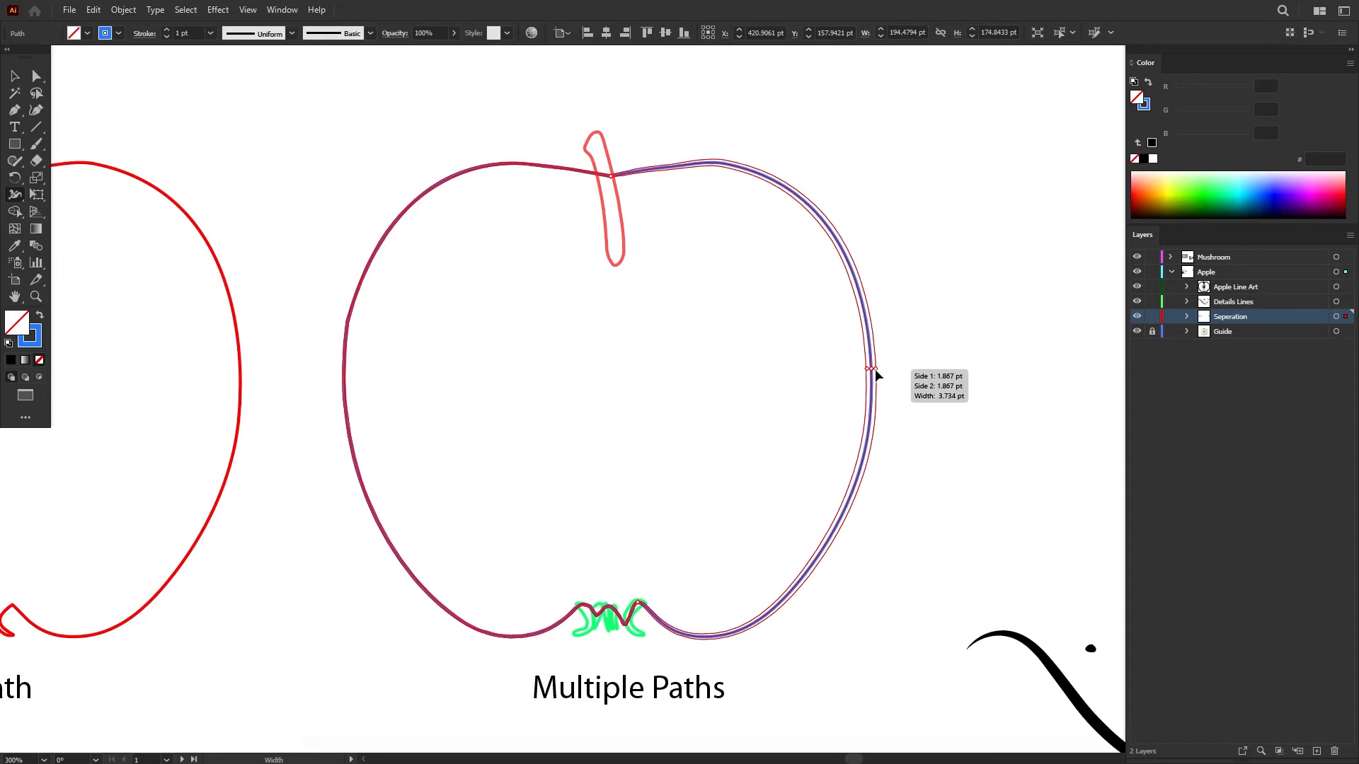
drag(876, 375, 876, 375)
drag(342, 385, 350, 381)
key(v)
click(489, 392)
scroll(566, 398, down, 1)
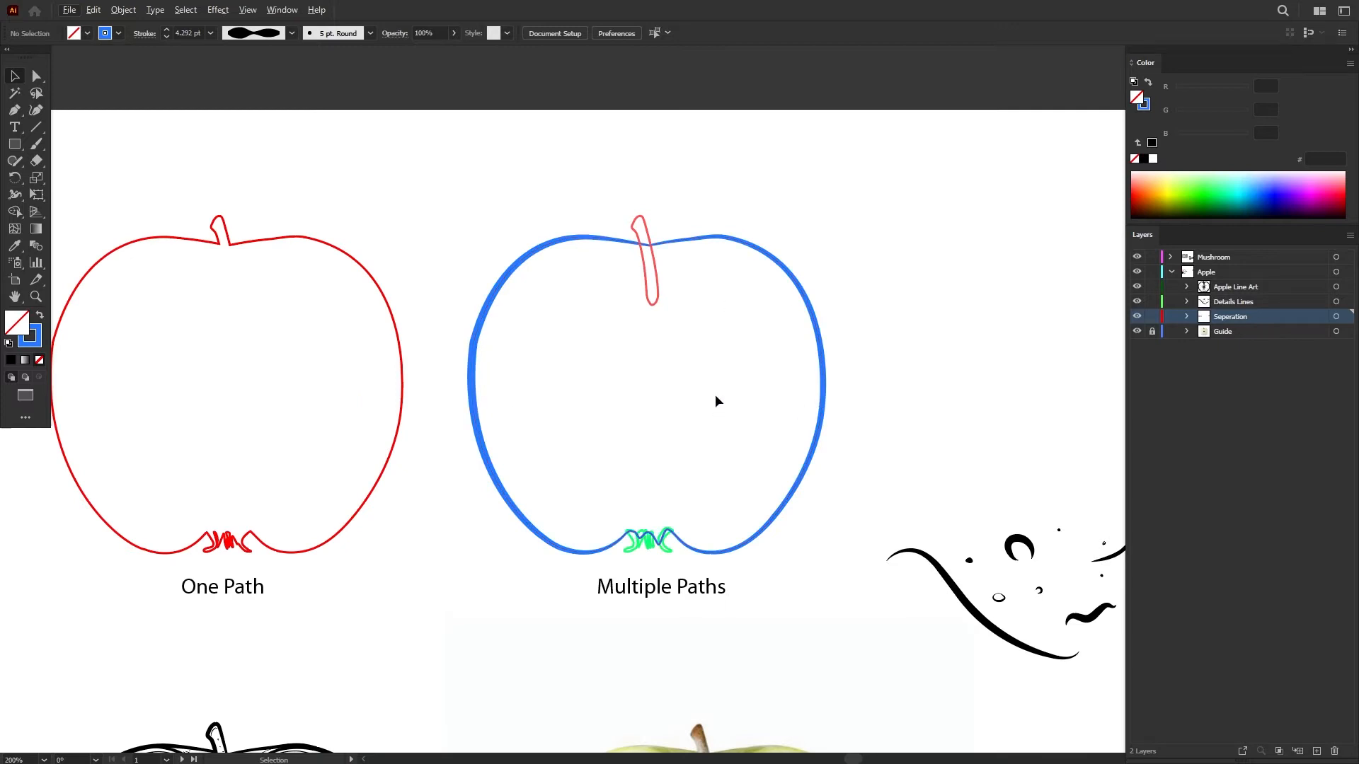
- Compare the red stem outline with the stem in the reference photo, examining its shape and thickness from tip to base
scroll(654, 235, up, 2)
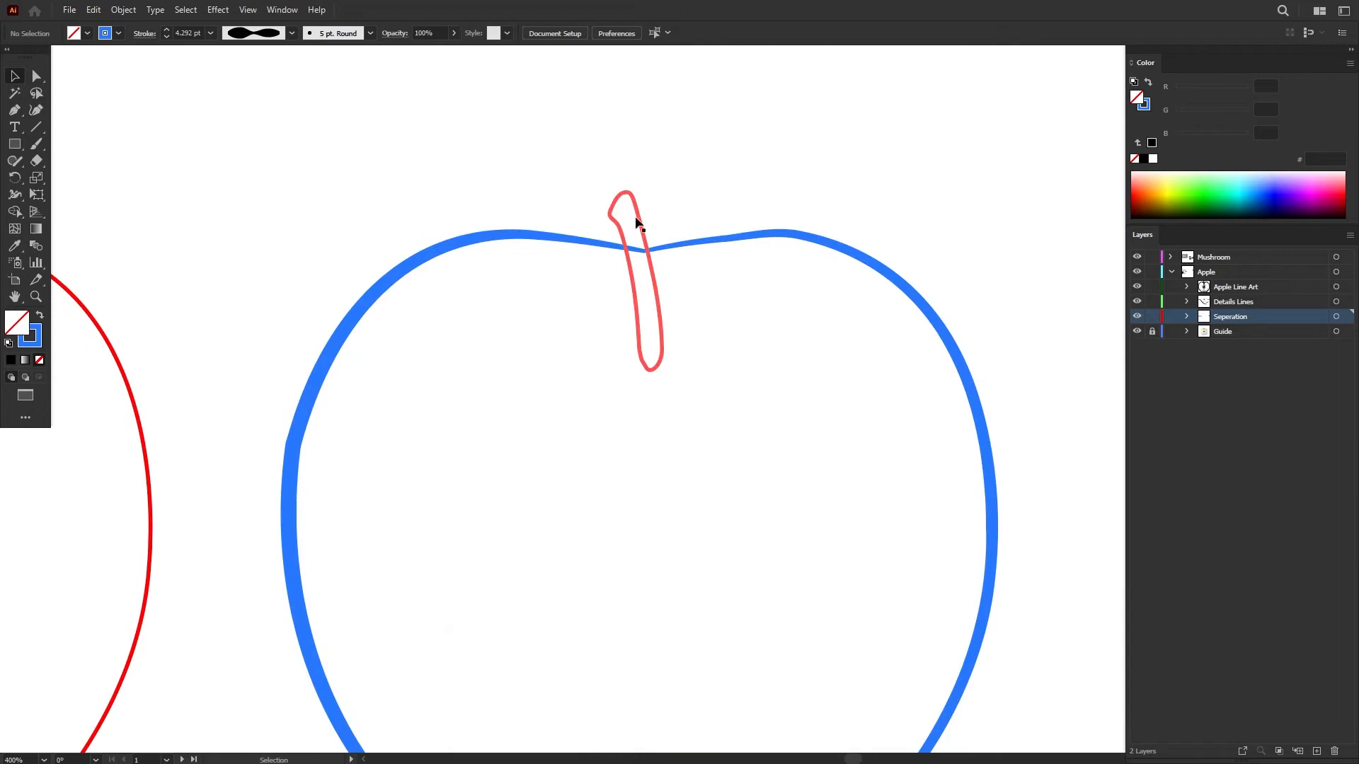
scroll(633, 213, down, 2)
drag(678, 561, 646, 174)
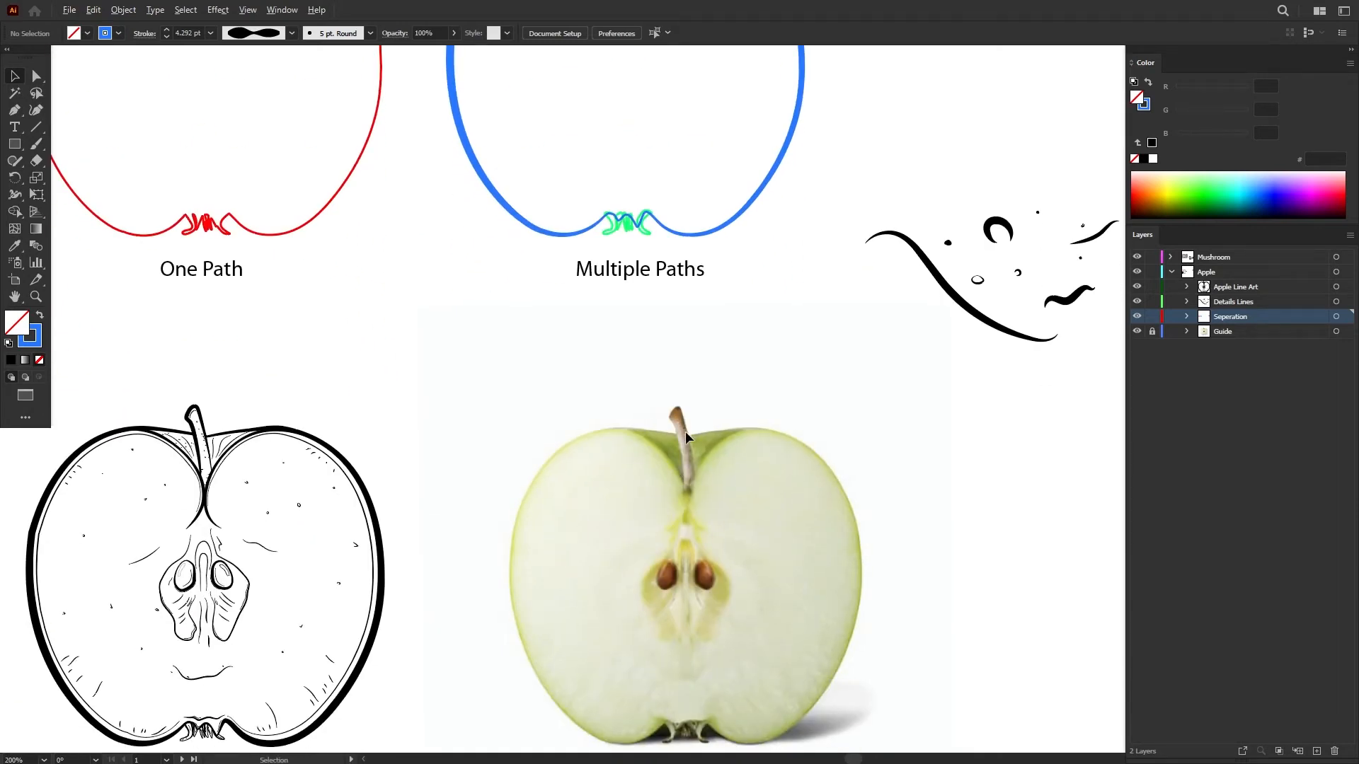
scroll(685, 431, up, 1)
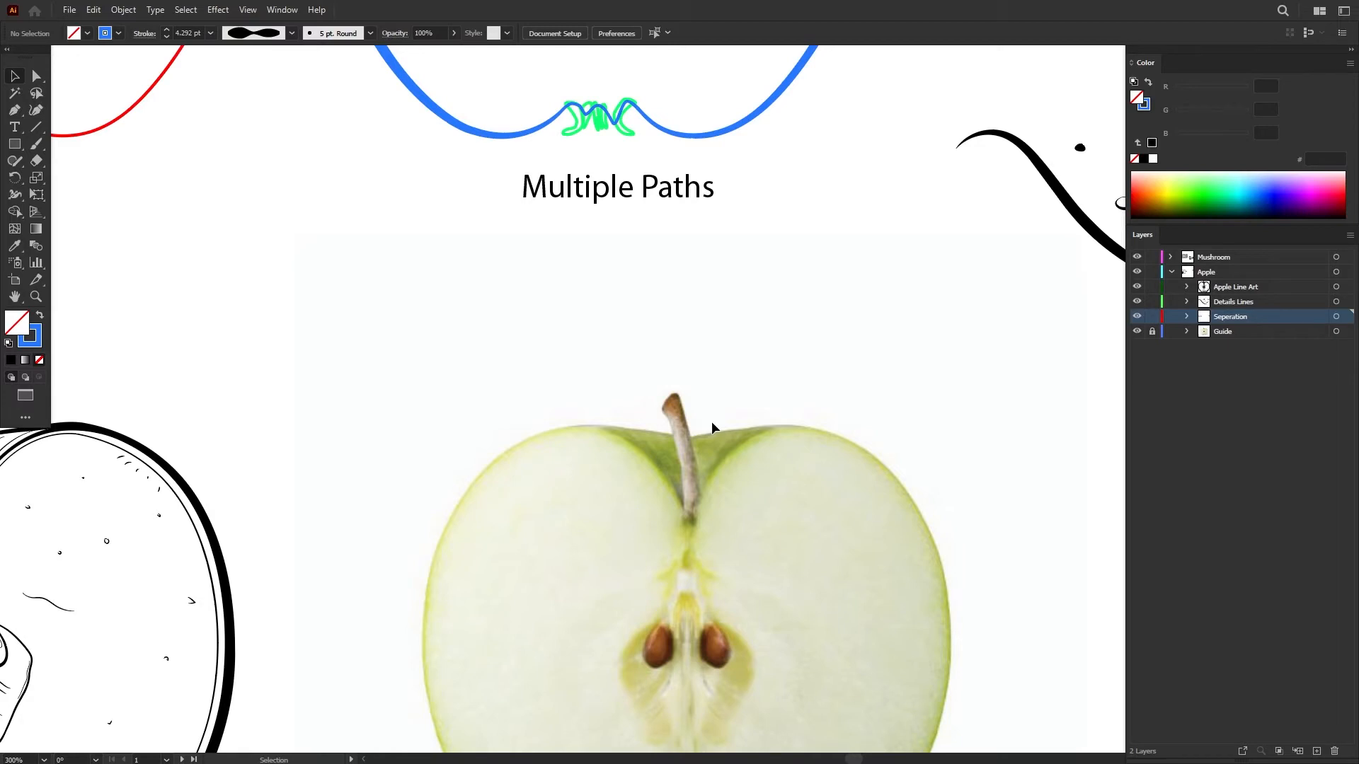
scroll(711, 421, up, 1)
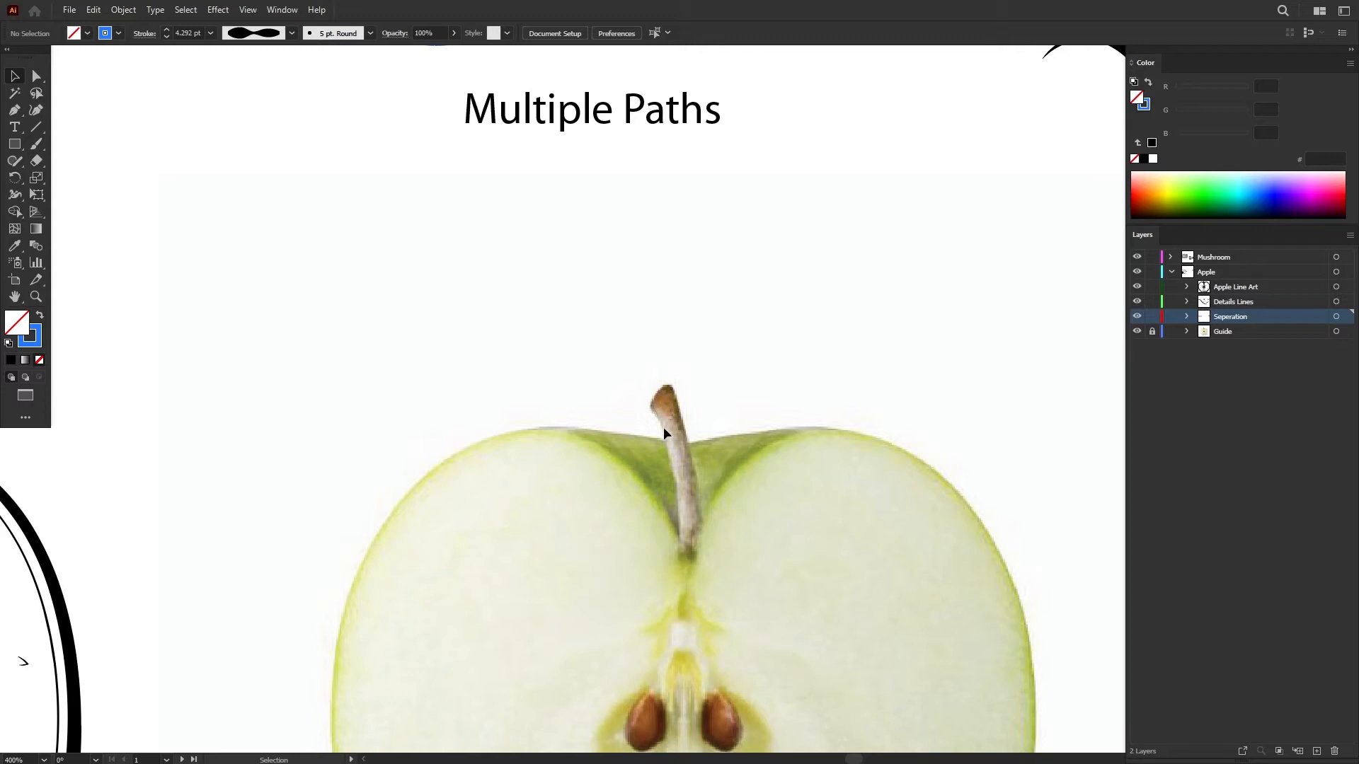
scroll(640, 395, down, 3)
scroll(610, 346, up, 4)
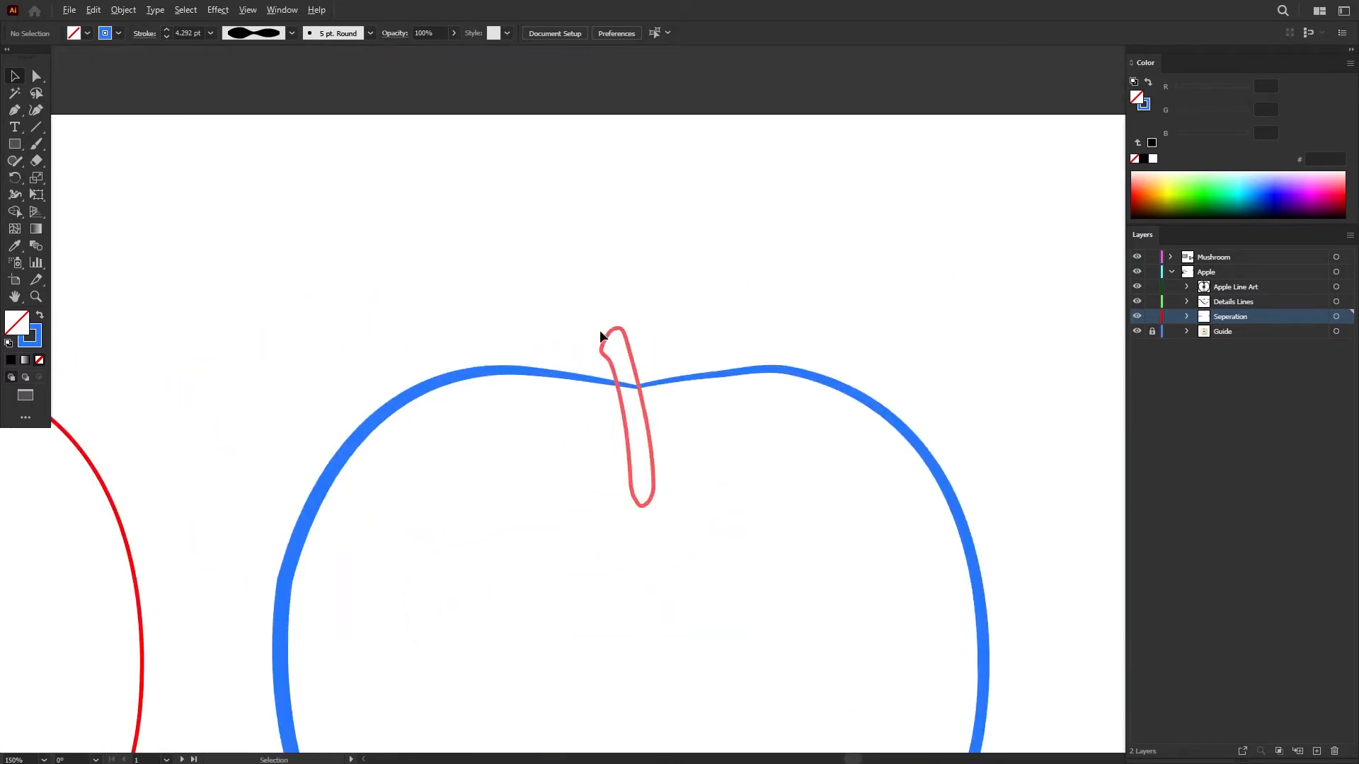
- Thicken the red stem outline near its upper tip to about 2.4 pt with the Width tool
key(shift+w)
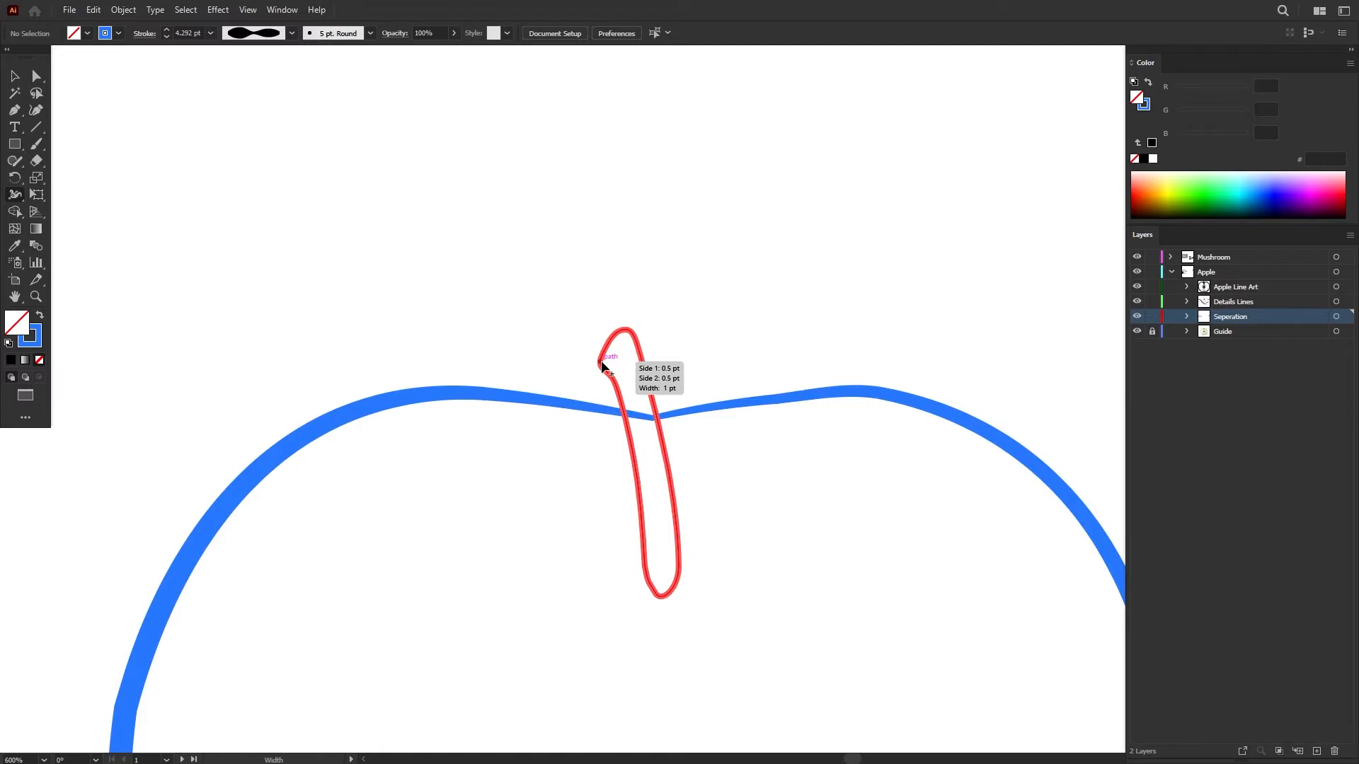
mouse_move(606, 366)
mouse_down()
mouse_move(604, 386)
mouse_move(608, 367)
mouse_up()
key(v)
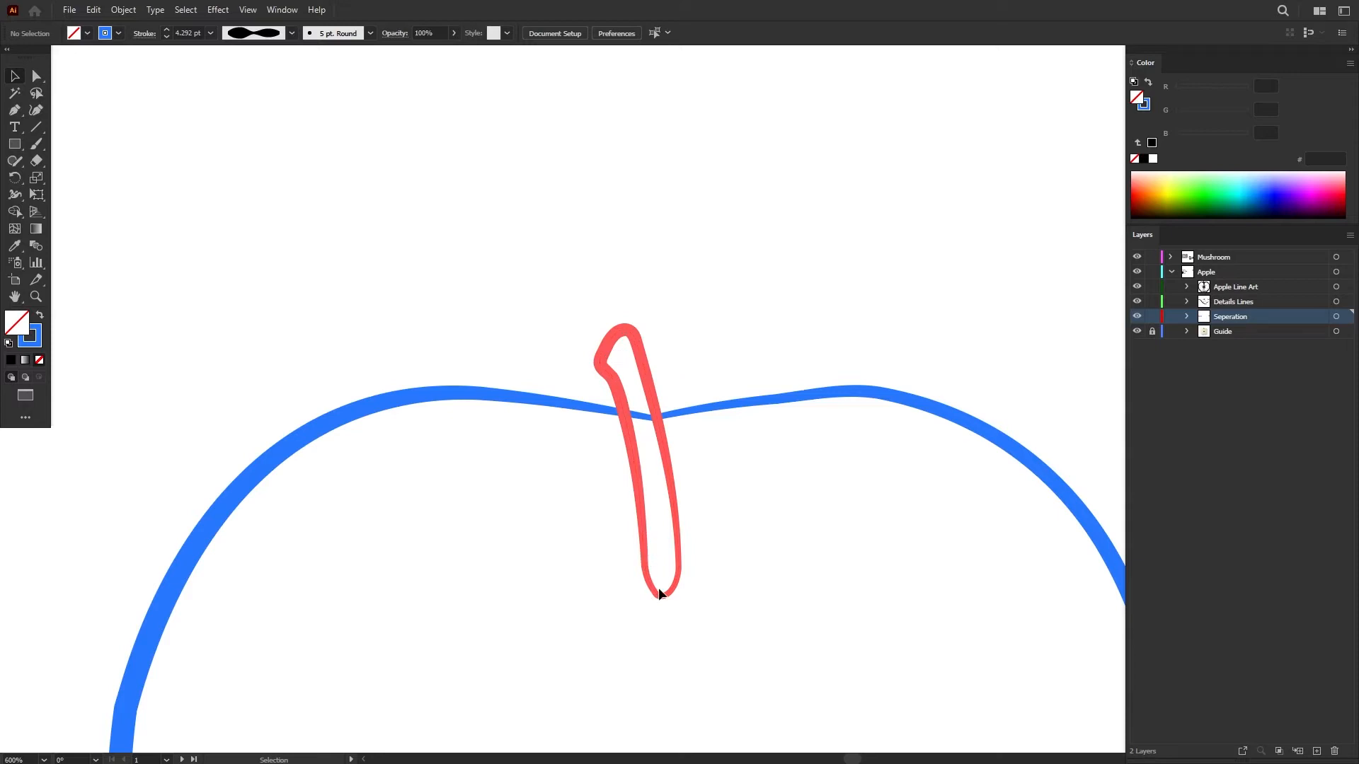
- Vary the width of the green paths at the apple's base and recolor all Multiple Paths strokes black
scroll(660, 589, down, 4)
drag(668, 628, 665, 357)
scroll(651, 478, up, 3)
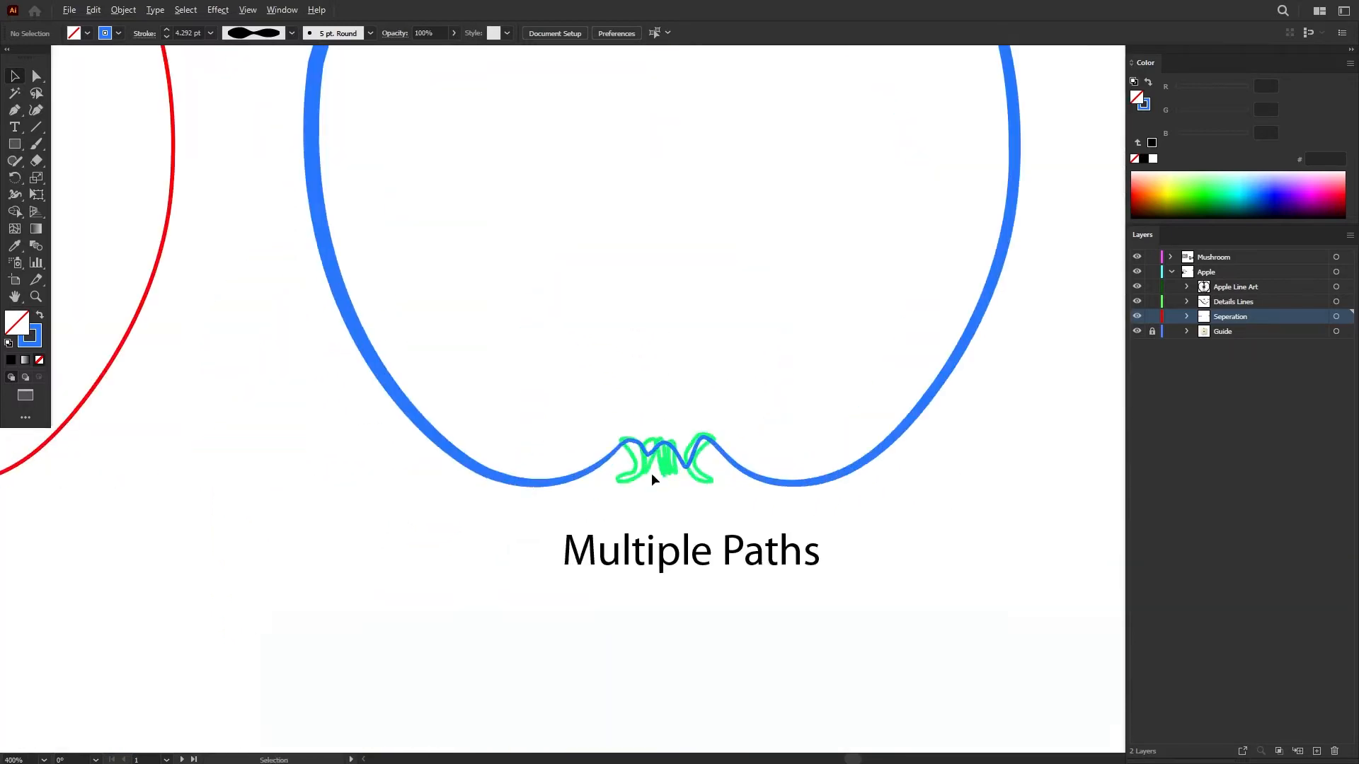
scroll(651, 479, up, 4)
key(shift+w)
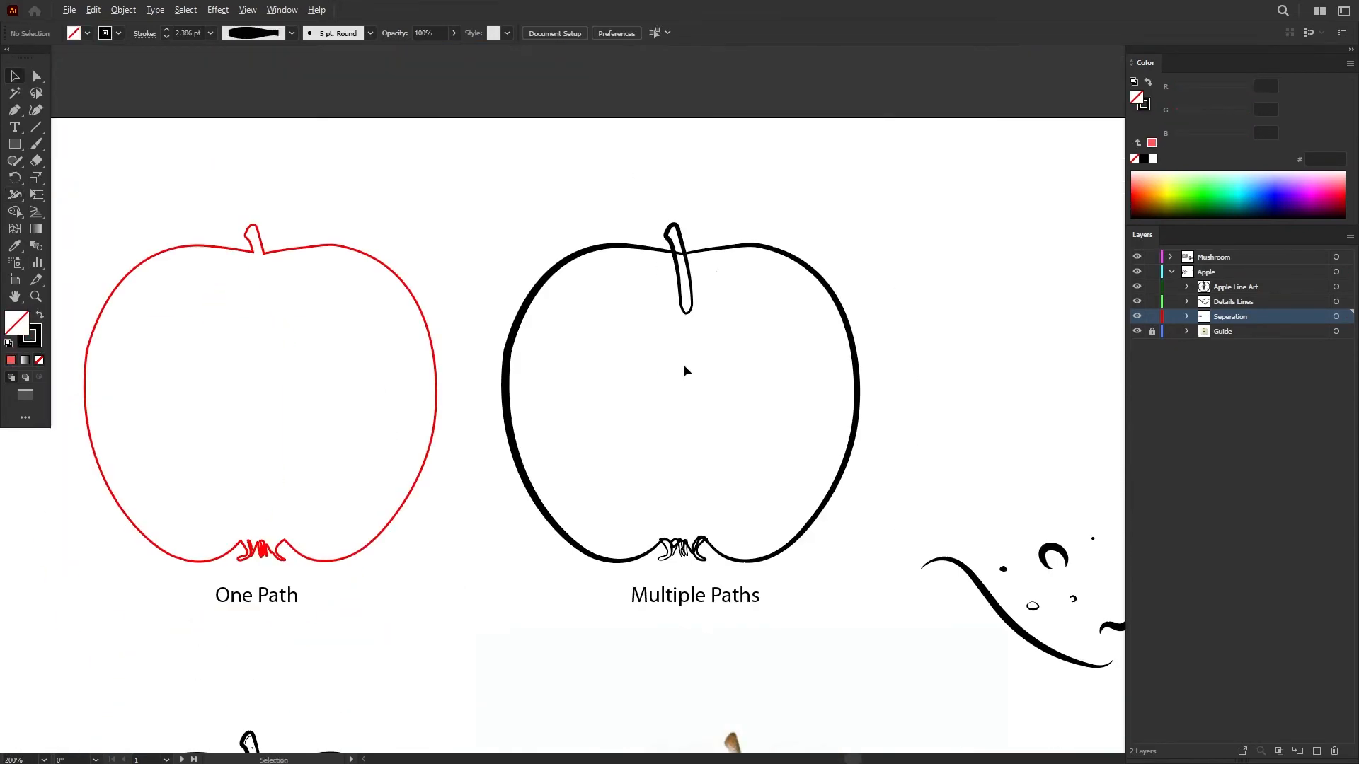
- Fill the Multiple Paths apple parts with white and try shifting the stem sideways over the body
click(687, 276)
drag(536, 208, 850, 571)
mouse_move(625, 304)
mouse_down()
mouse_move(641, 261)
mouse_move(659, 266)
mouse_move(632, 292)
mouse_move(593, 291)
mouse_move(624, 290)
mouse_up()
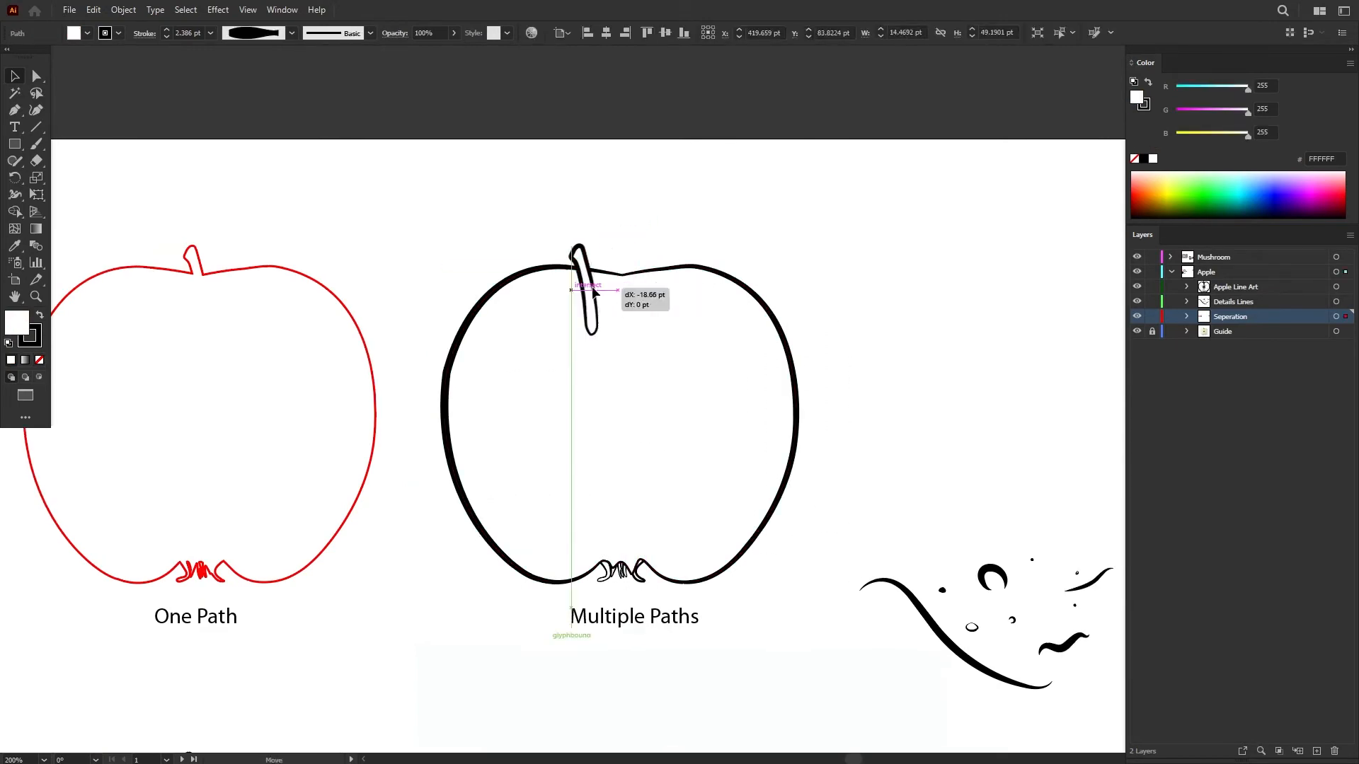
- Rearrange the stacking order of the small paths at the base of the white-filled Multiple Paths apple
scroll(651, 581, up, 5)
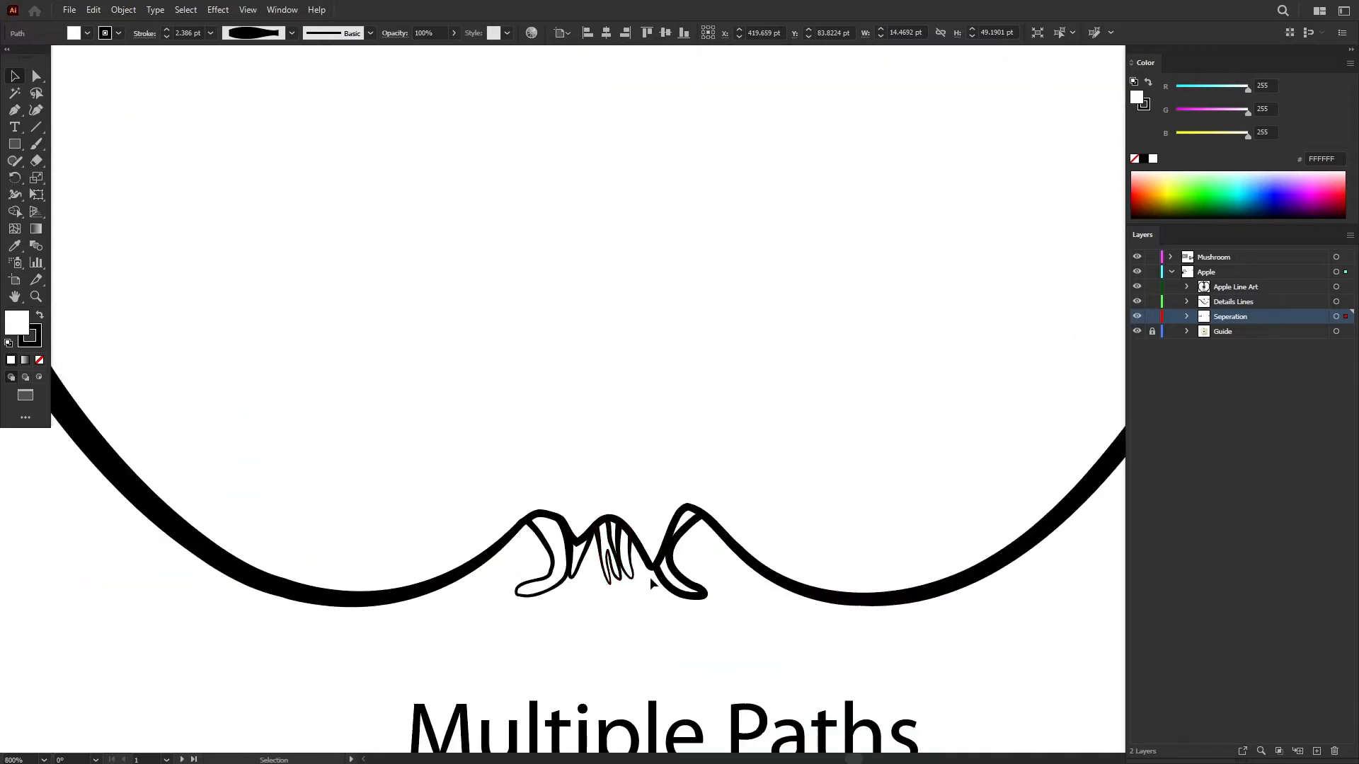
click(692, 578)
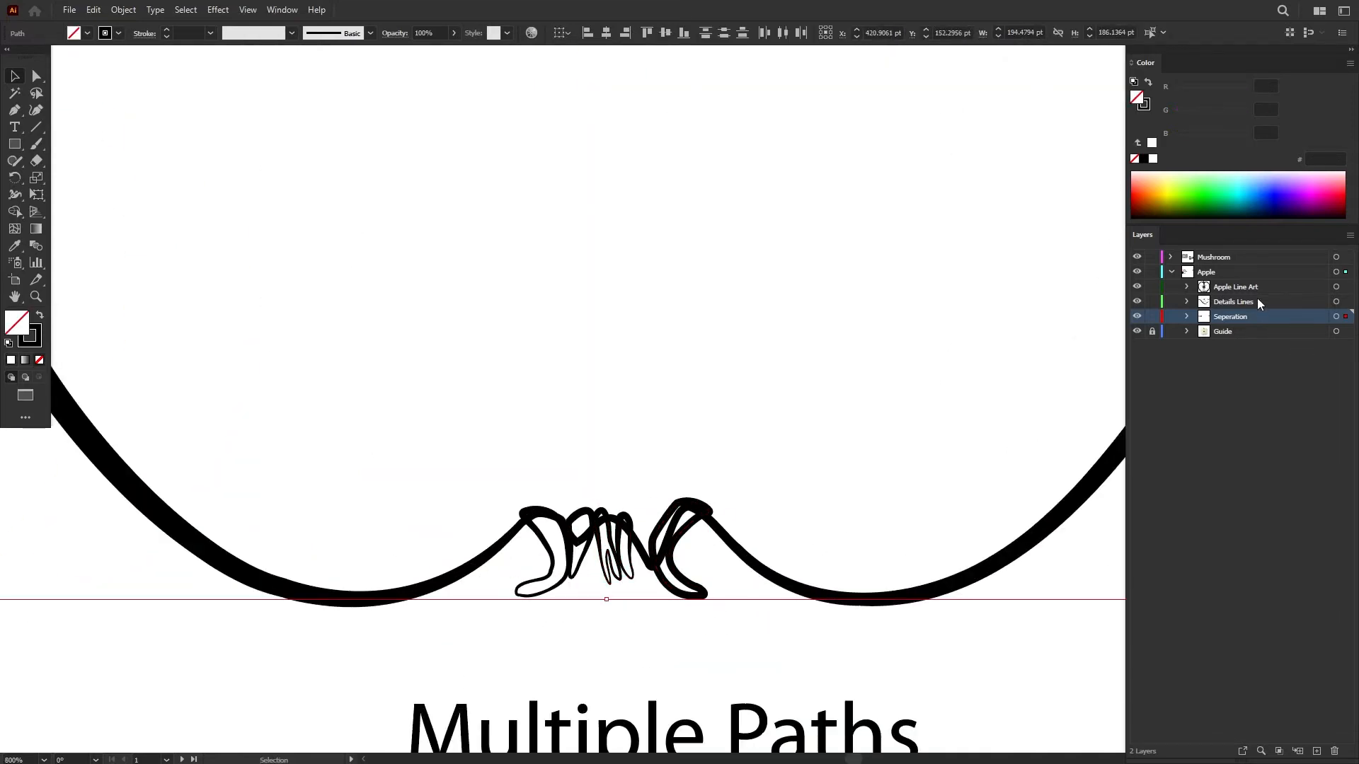
right_click(676, 574)
mouse_move(750, 501)
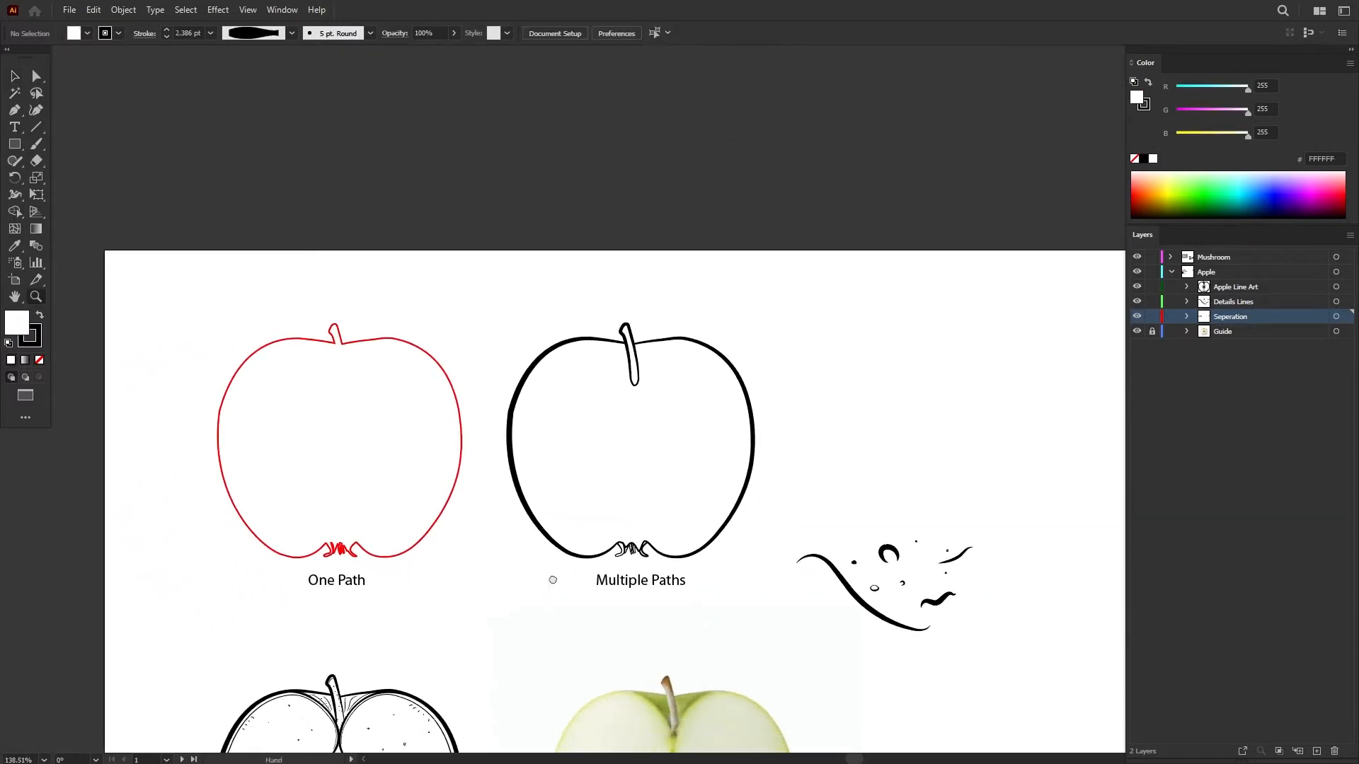
- Compare the finished apple line art with the reference photo, examining the inner curves on both sides of the stem
drag(553, 580, 570, 367)
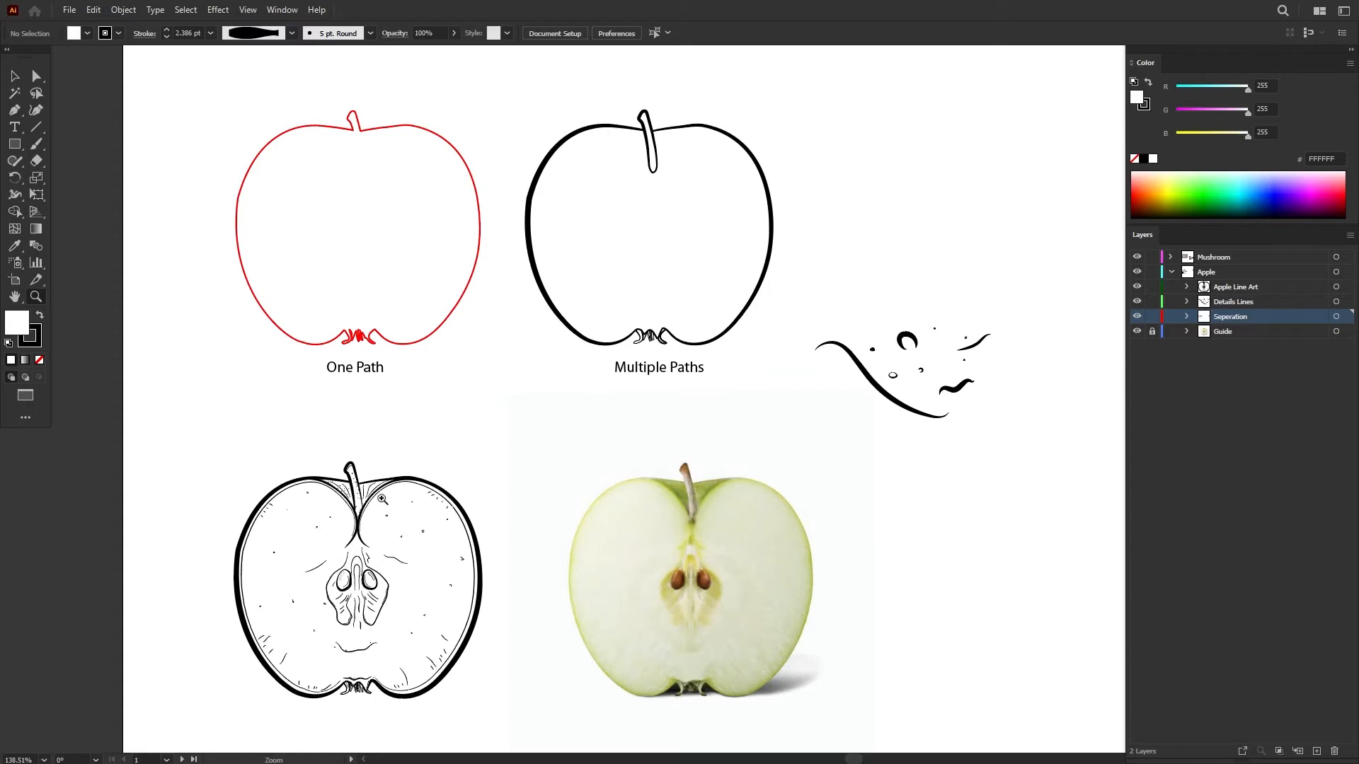
click(379, 489)
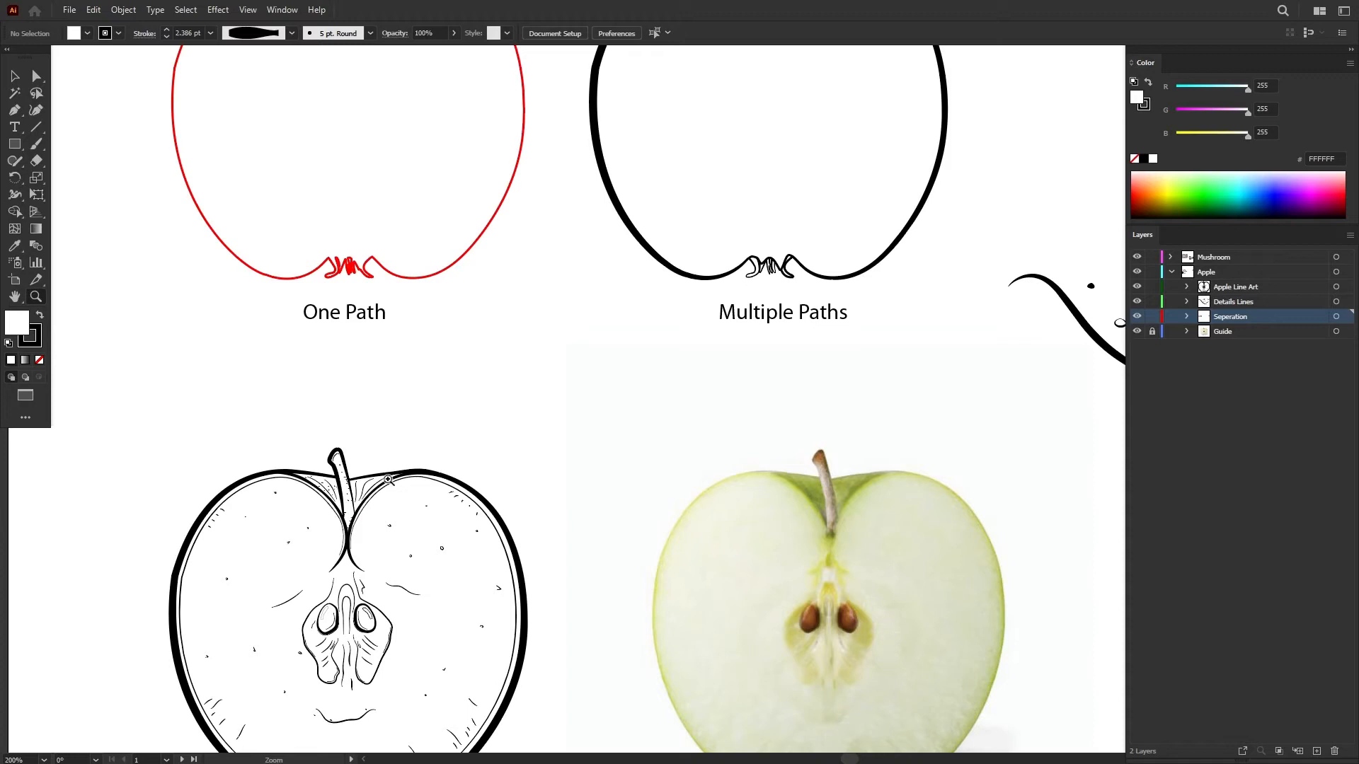
drag(851, 515, 746, 457)
scroll(698, 234, up, 5)
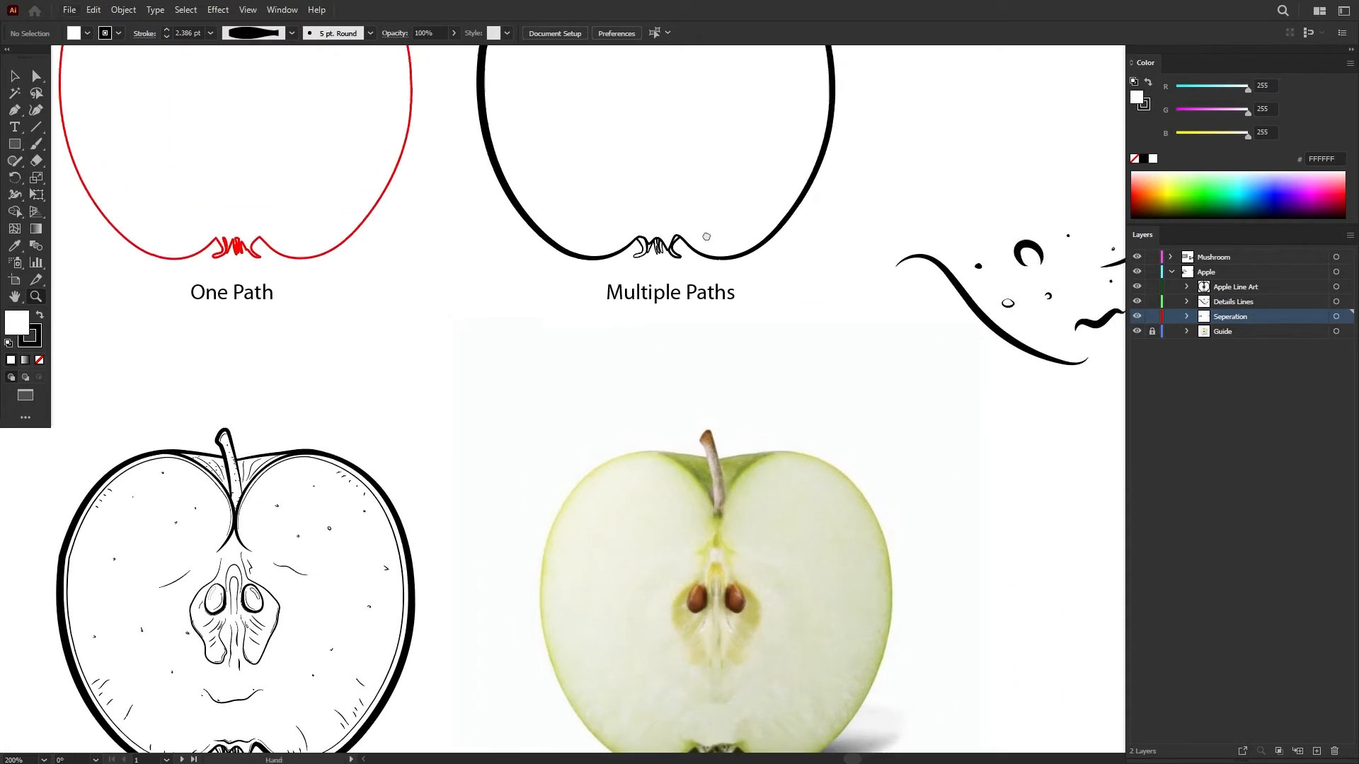
click(606, 250)
key(p)
drag(397, 418, 652, 99)
drag(435, 513, 732, 274)
- Copy the two inner curves flanking the stem from the finished line art onto the Multiple Paths apple
scroll(490, 474, up, 1)
key(v)
mouse_move(518, 428)
mouse_down()
mouse_move(535, 393)
mouse_move(525, 459)
mouse_move(525, 434)
mouse_up()
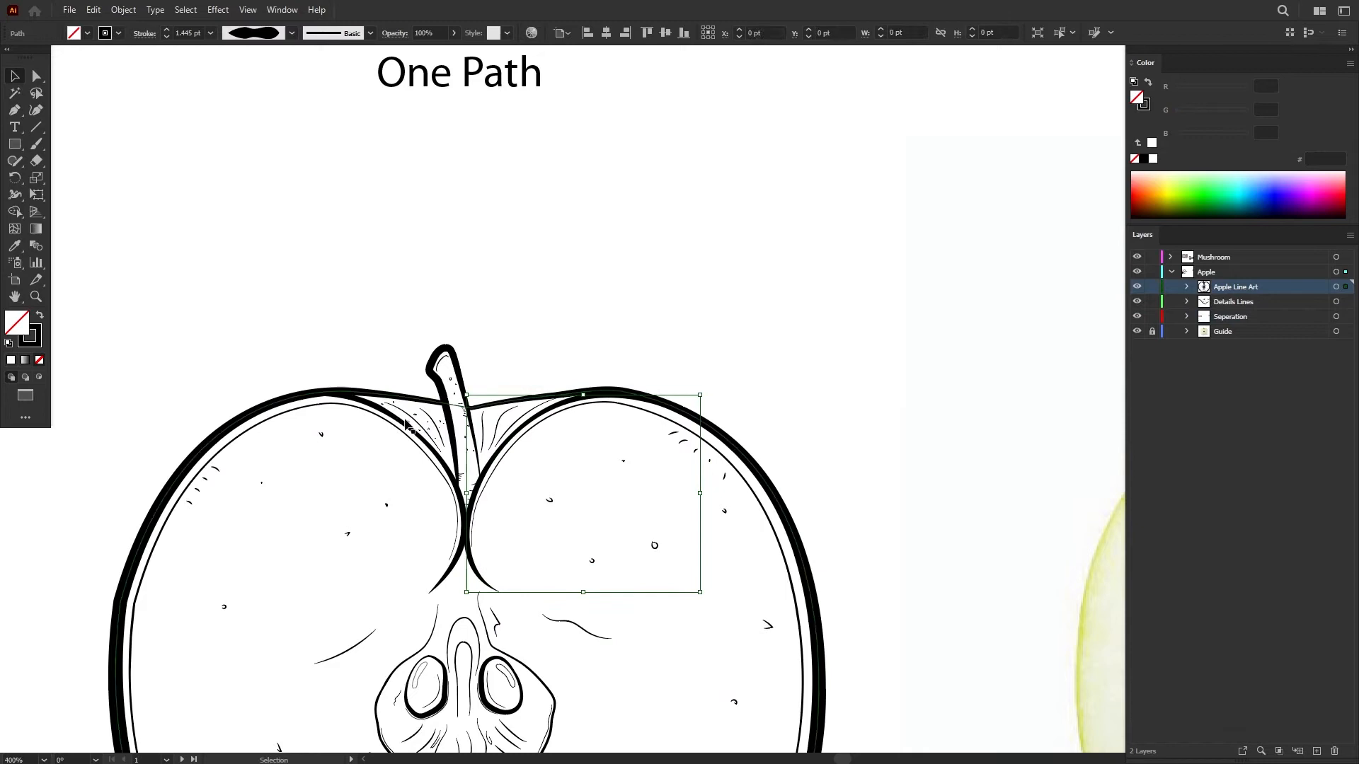
shift+click(420, 442)
scroll(419, 442, down, 2)
drag(433, 457, 834, 98)
drag(833, 98, 749, 92)
- Reshape the lower end of the stem with Direct Selection so that it fits between the two inner curves
scroll(755, 212, up, 2)
scroll(683, 397, up, 2)
scroll(601, 316, down, 1)
click(535, 312)
scroll(535, 386, up, 1)
key(a)
drag(536, 391, 543, 342)
click(497, 288)
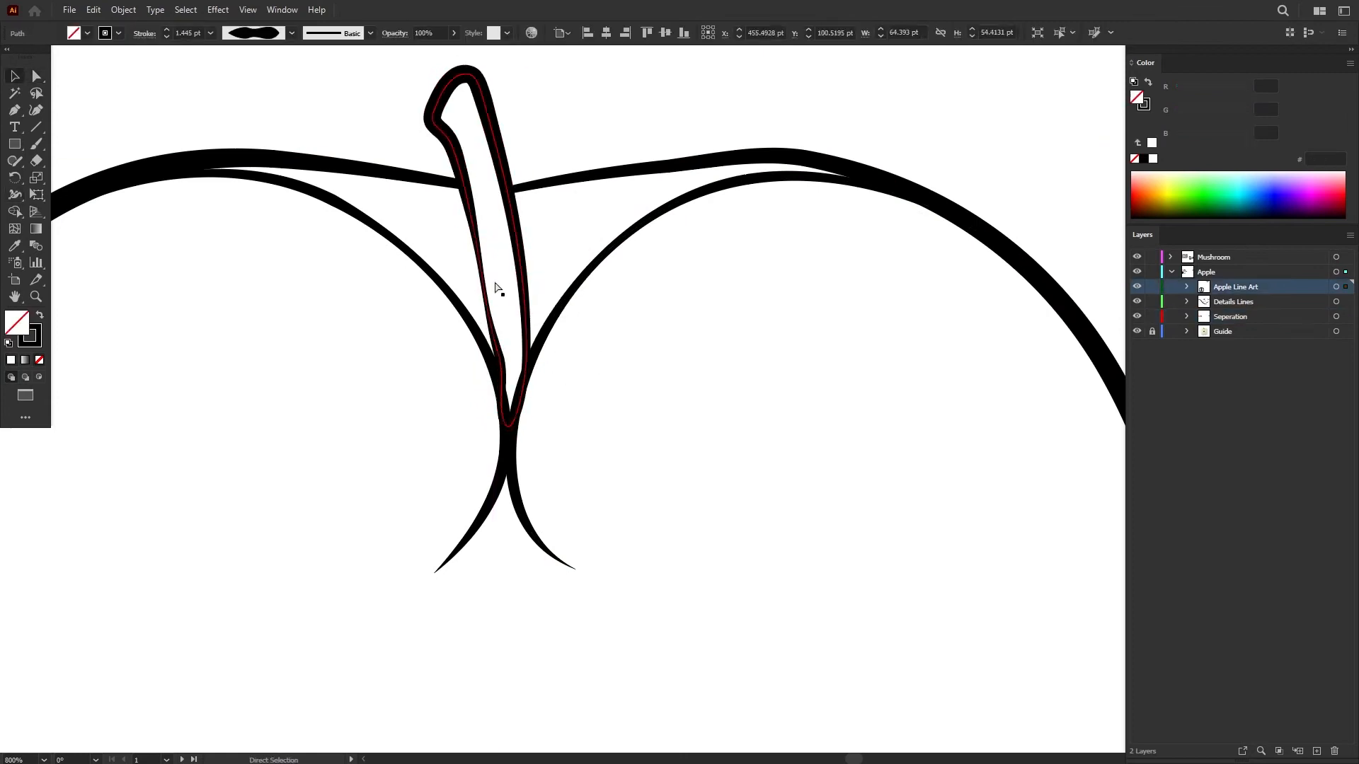
key(v)
- Thin the apple outline's top edge on both sides of the stem with the Width tool, to about 1.2 pt at the right crest
scroll(529, 329, down, 2)
click(550, 390)
scroll(469, 256, up, 1)
scroll(777, 264, up, 2)
key(shift+w)
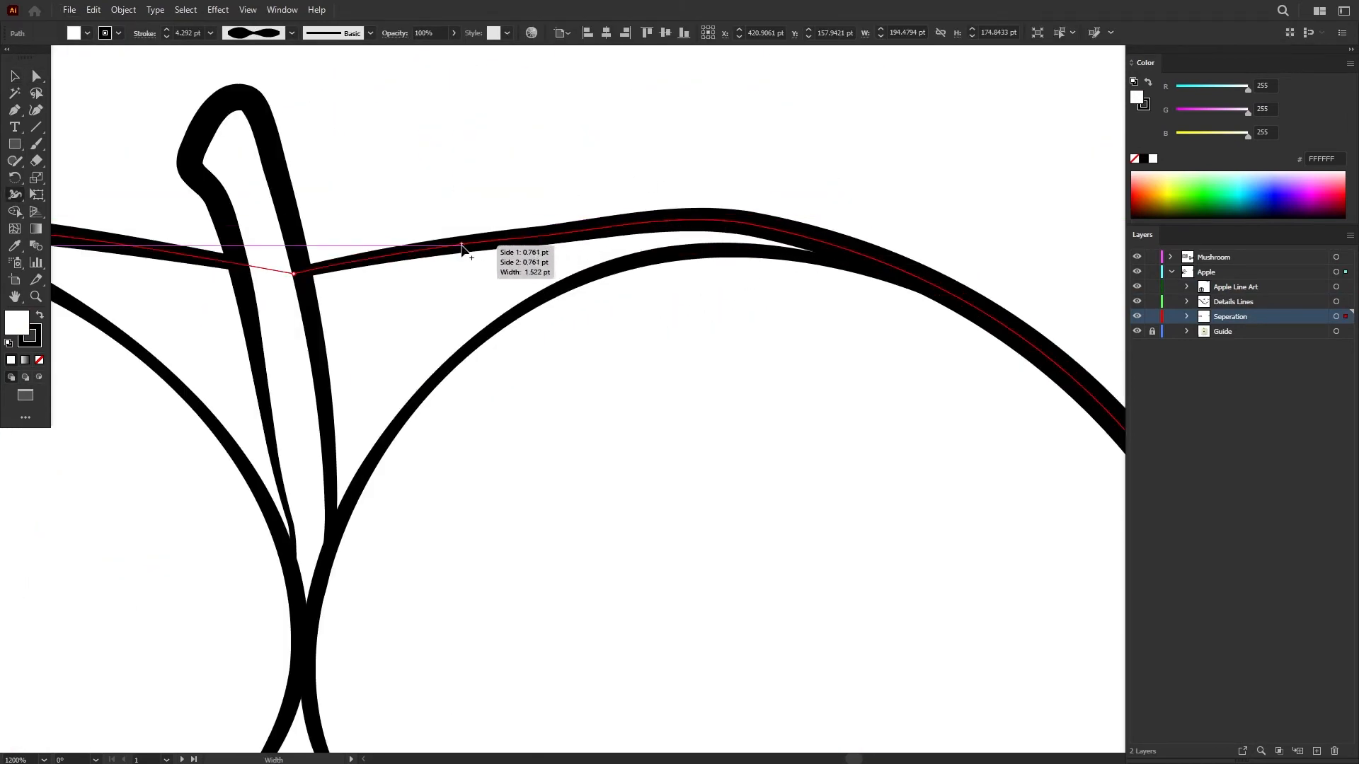
drag(715, 225, 720, 223)
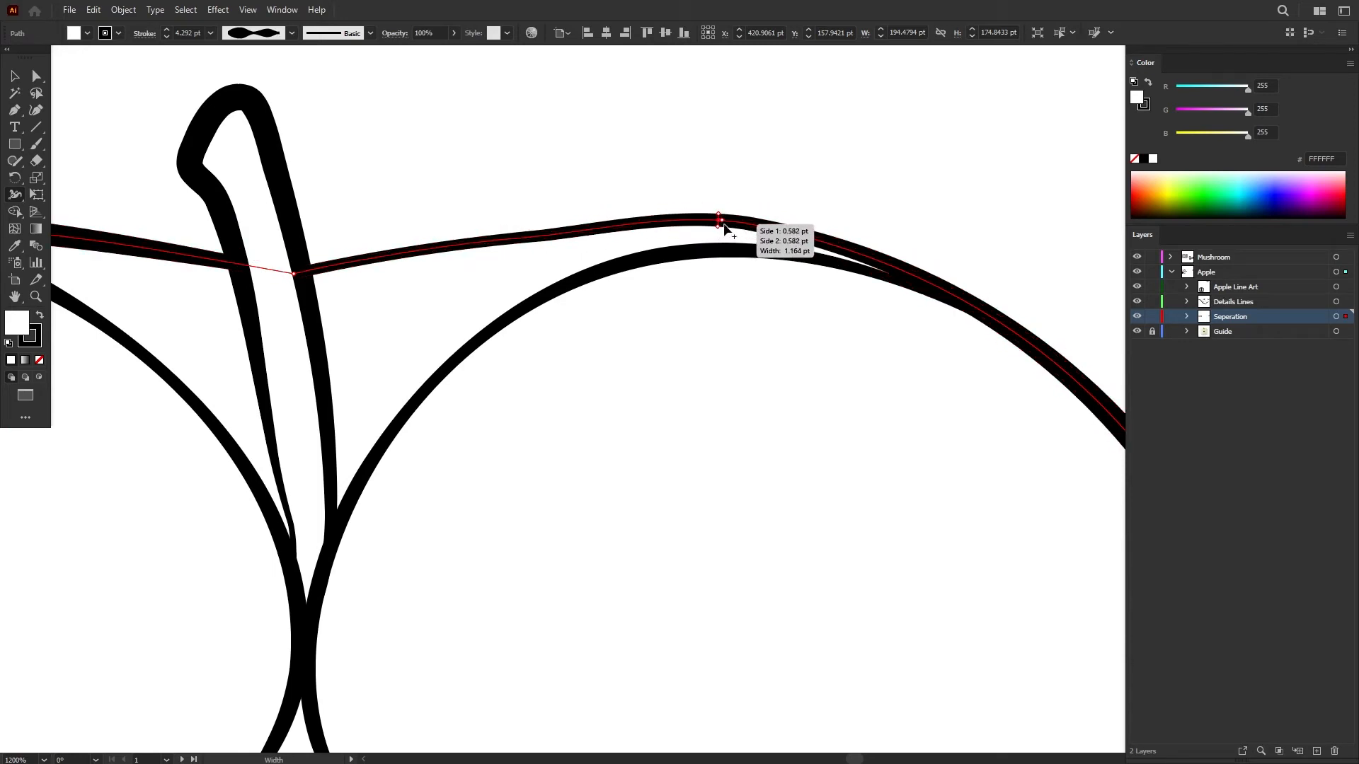
scroll(177, 251, left, 5)
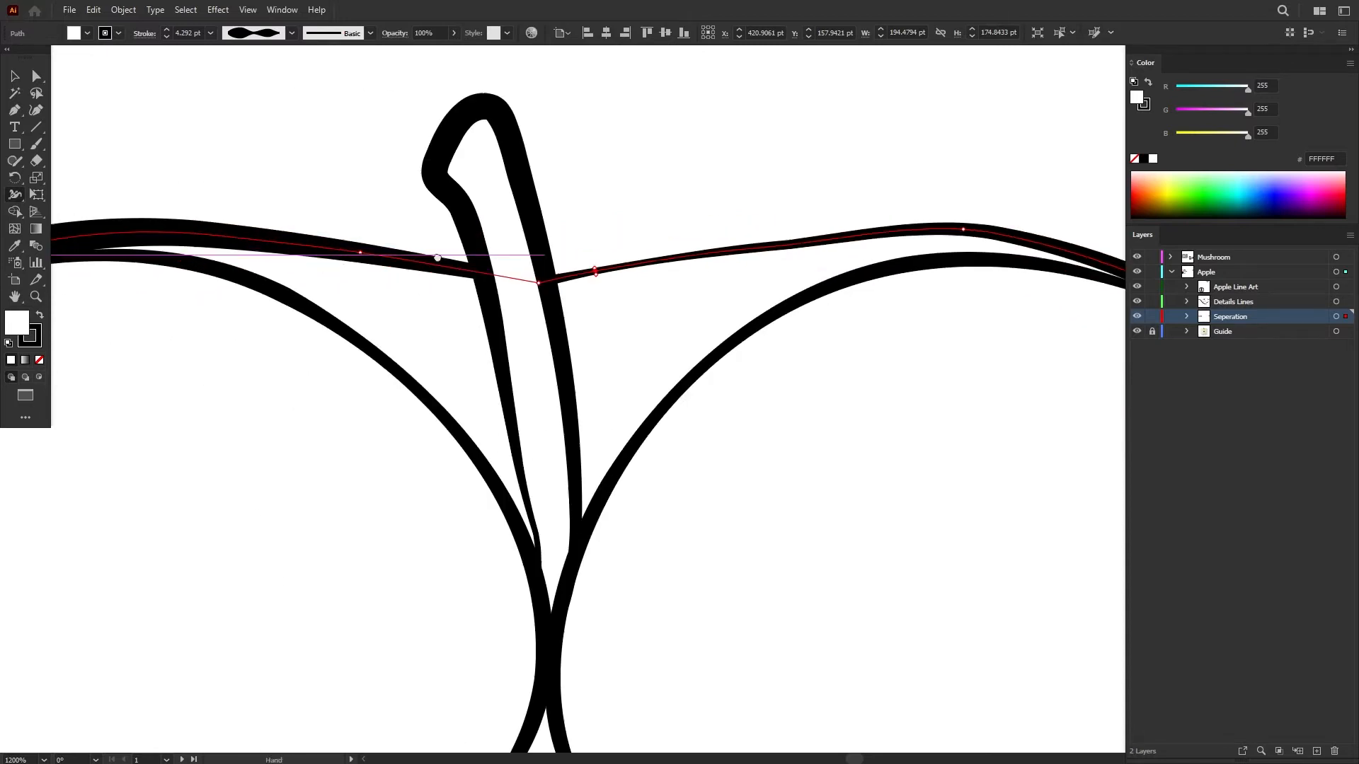
drag(213, 235, 211, 241)
drag(316, 239, 317, 246)
key(v)
scroll(549, 248, down, 3)
click(676, 224)
- Examine the reference photo's stem cavity, outer edge, seeds and core for lines and details that can be simplified
scroll(718, 258, up, 2)
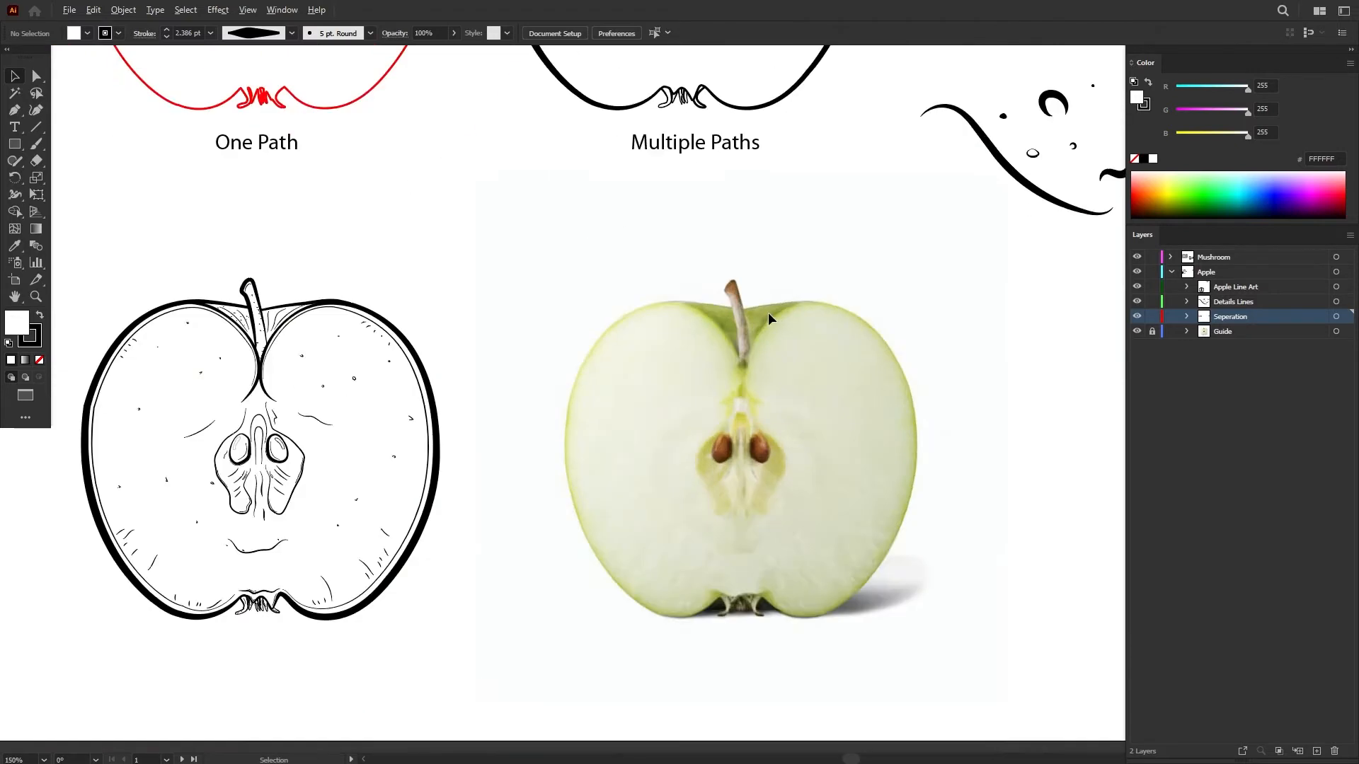
scroll(768, 313, up, 4)
scroll(821, 369, down, 3)
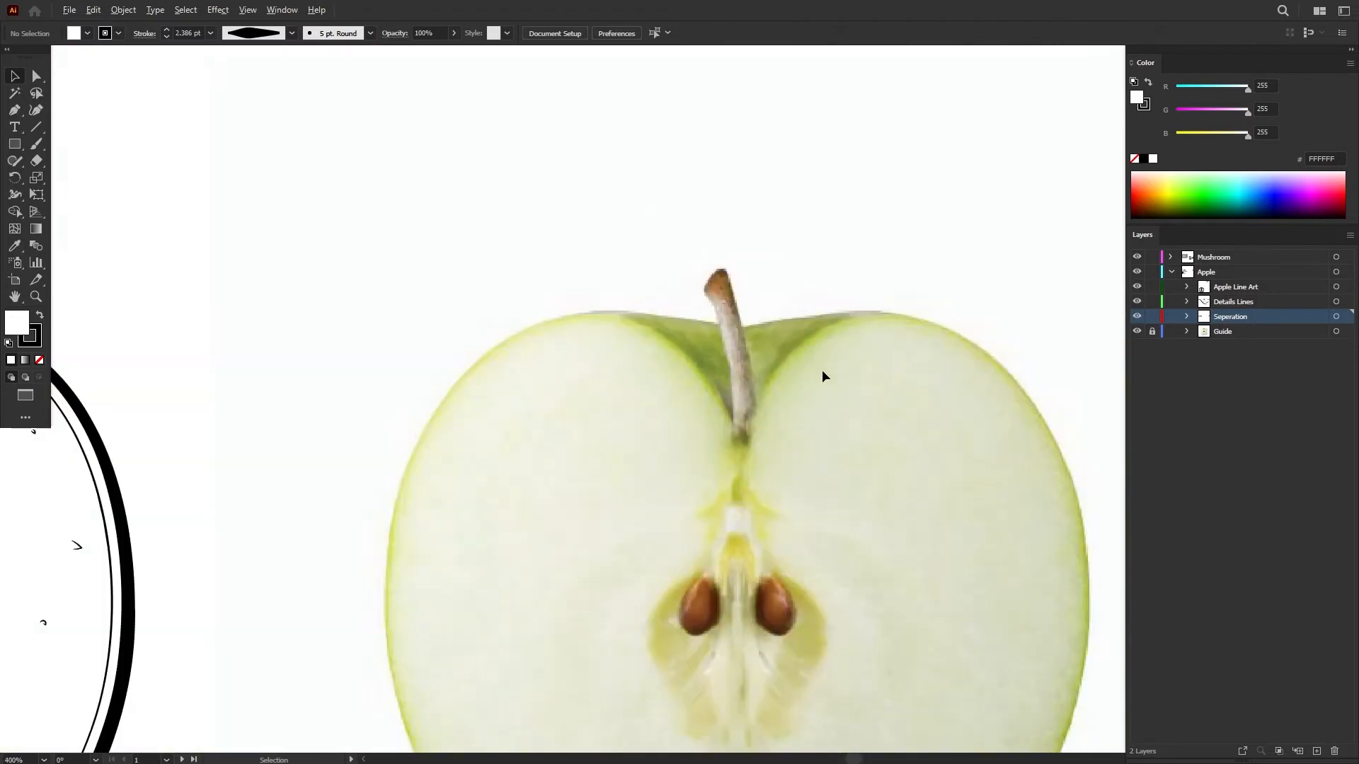
drag(823, 370, 658, 328)
scroll(632, 320, up, 1)
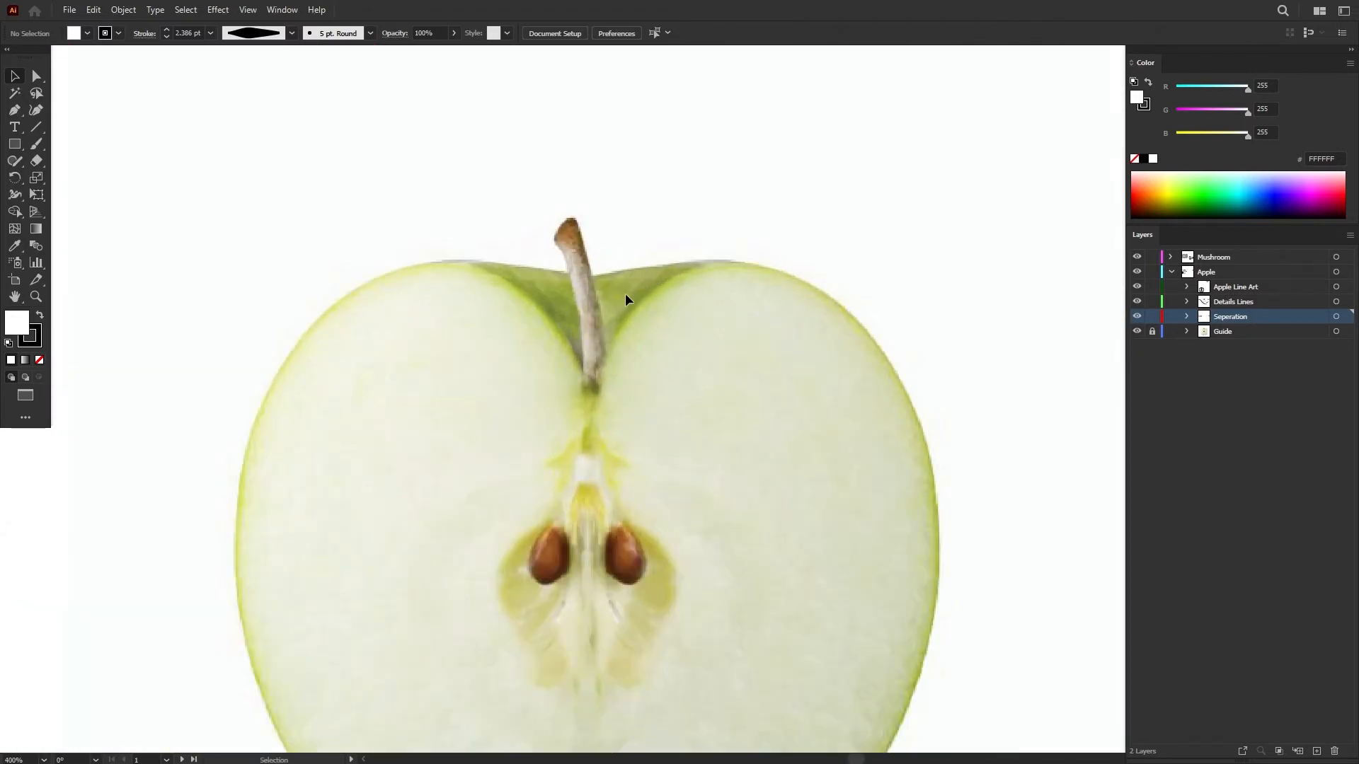
scroll(576, 285, up, 2)
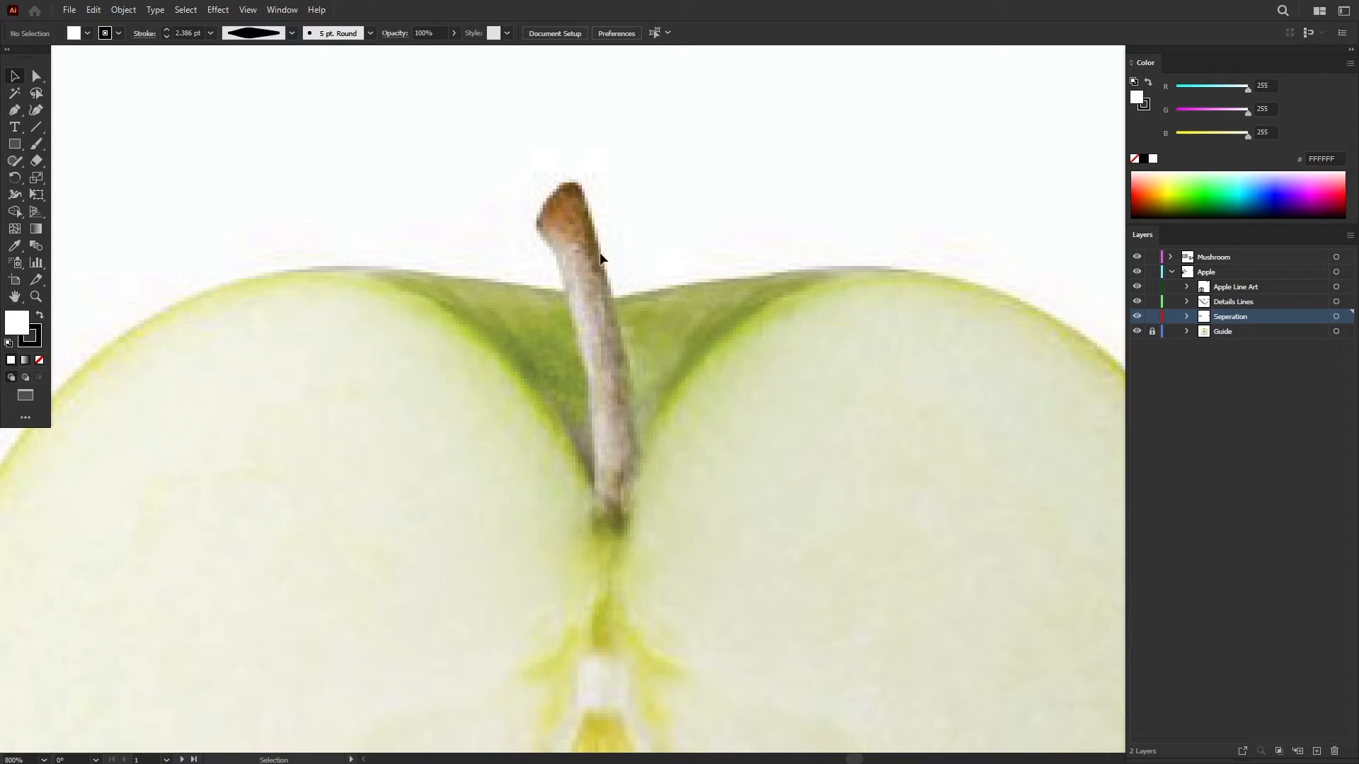
scroll(608, 312, down, 4)
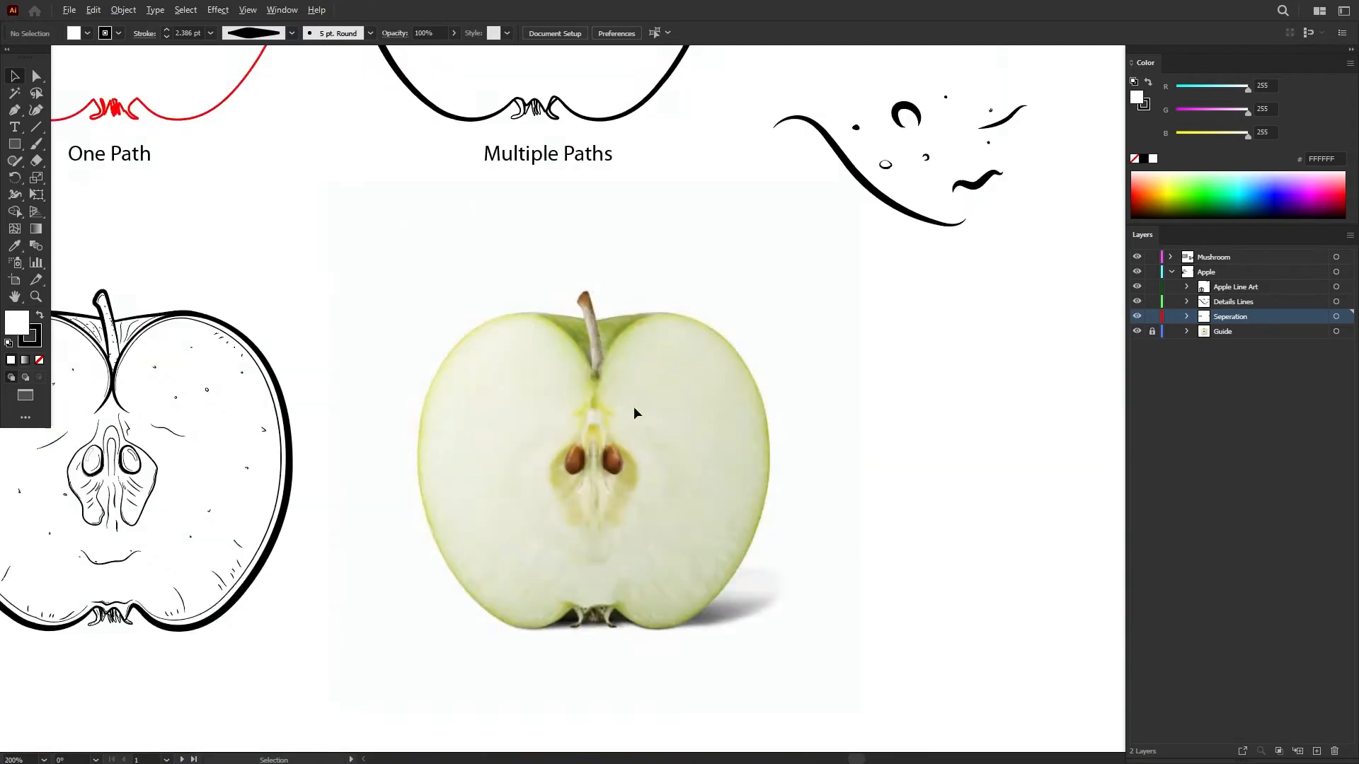
scroll(672, 510, up, 2)
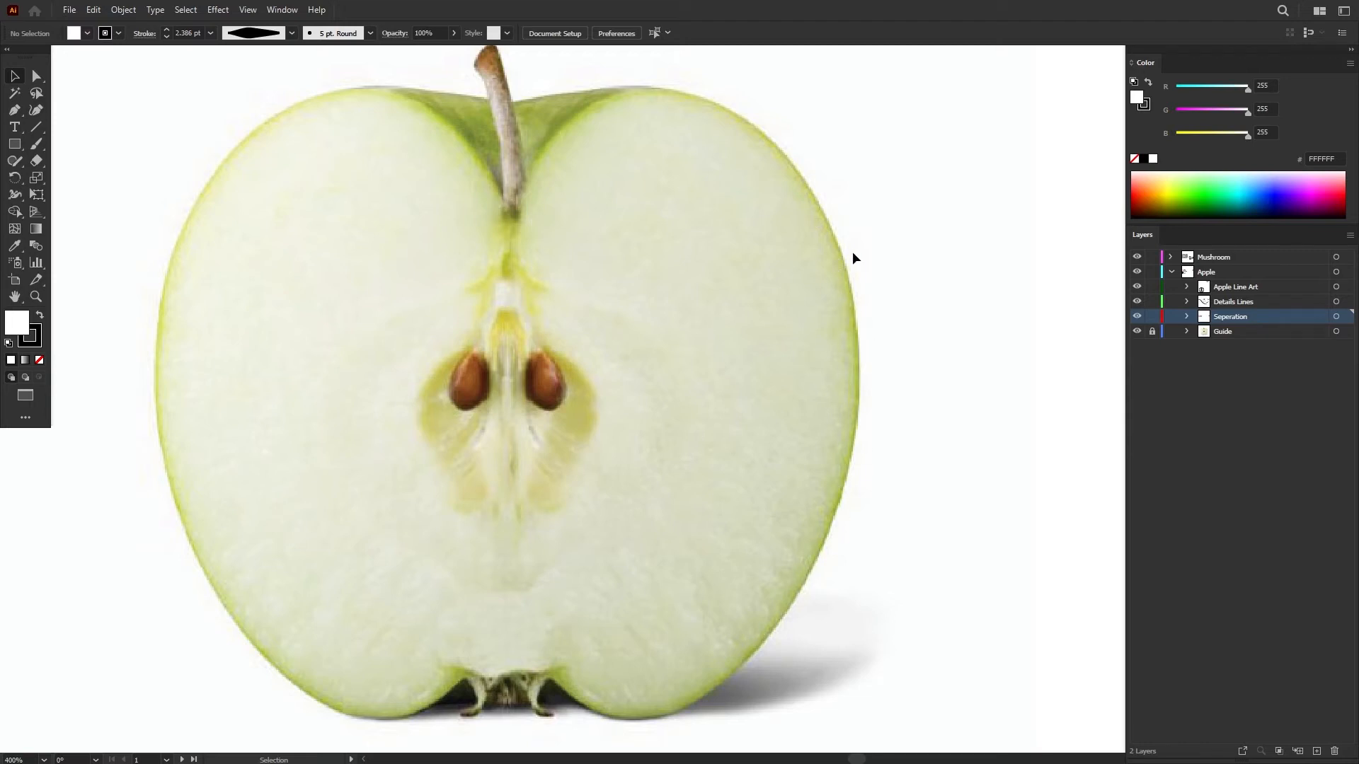
scroll(630, 422, up, 1)
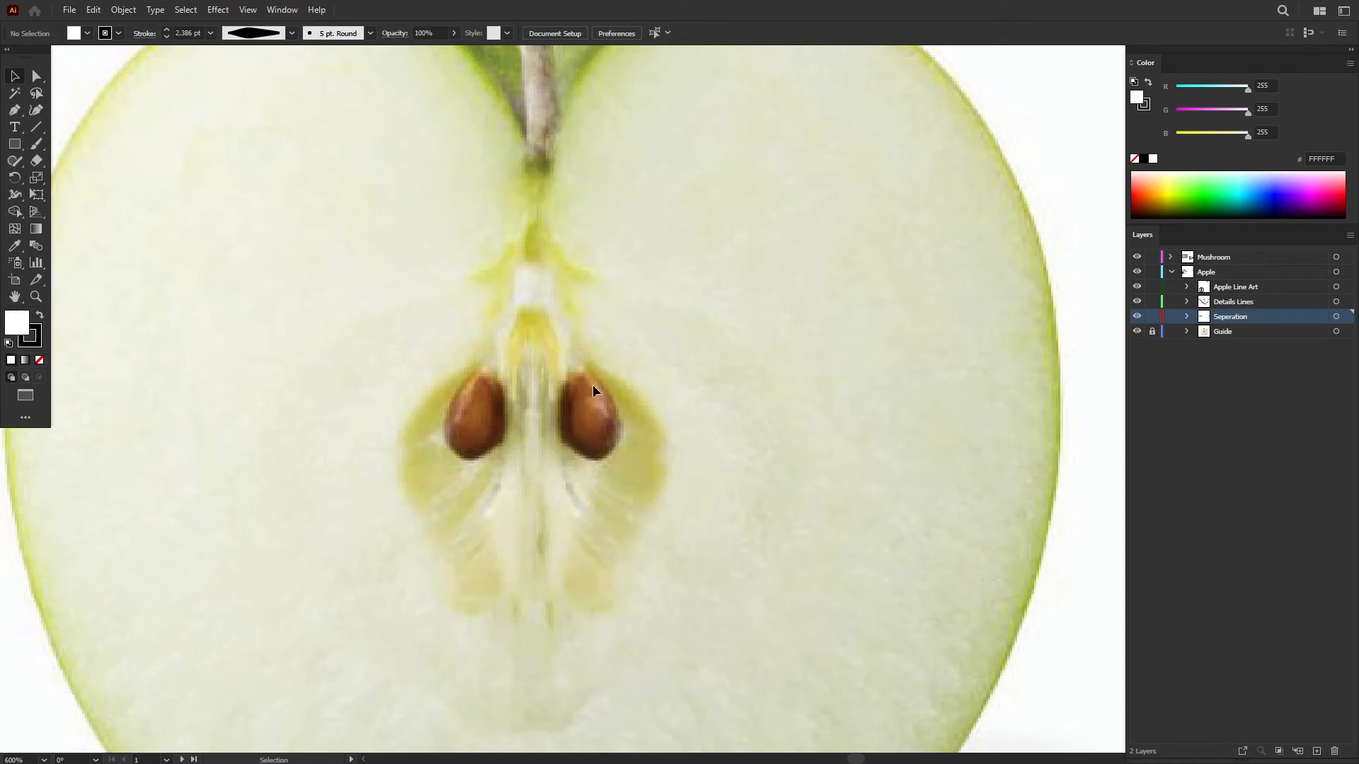
drag(622, 368, 555, 382)
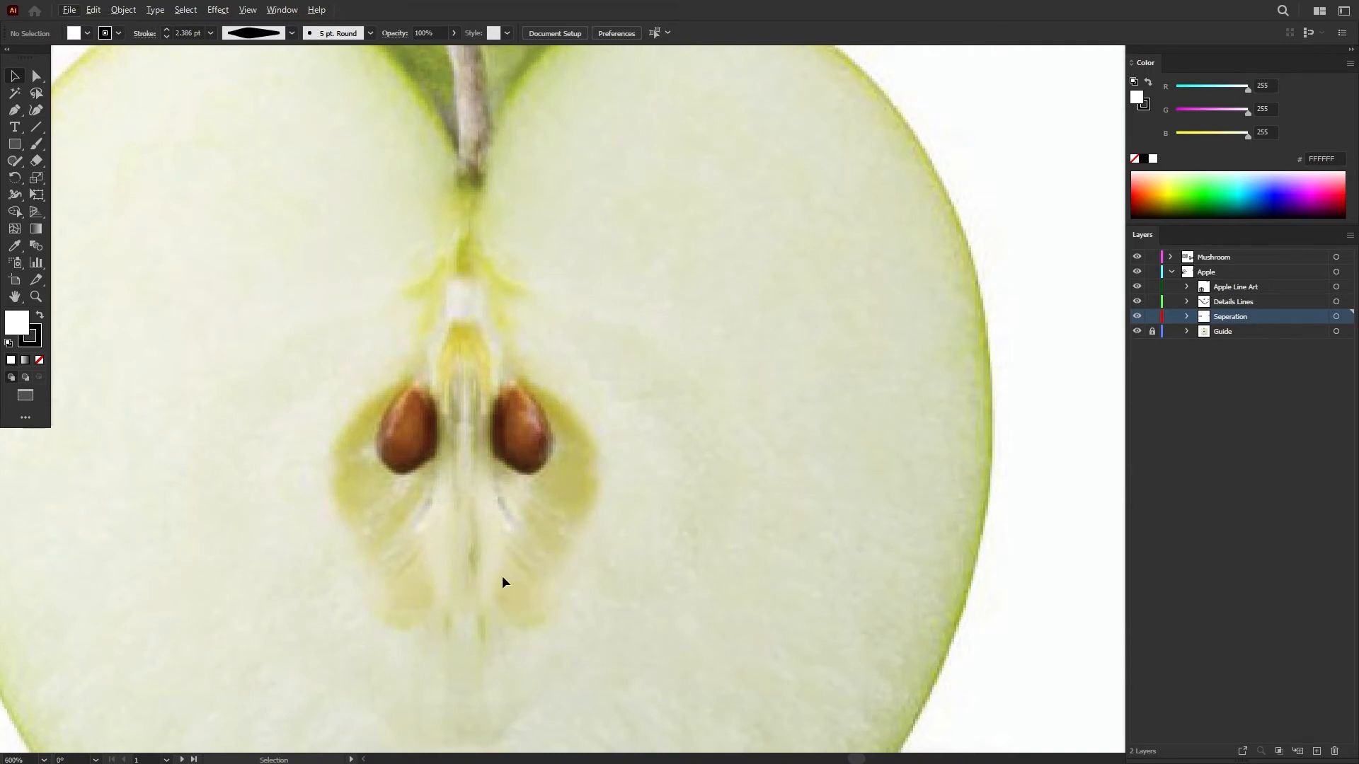
scroll(505, 566, down, 3)
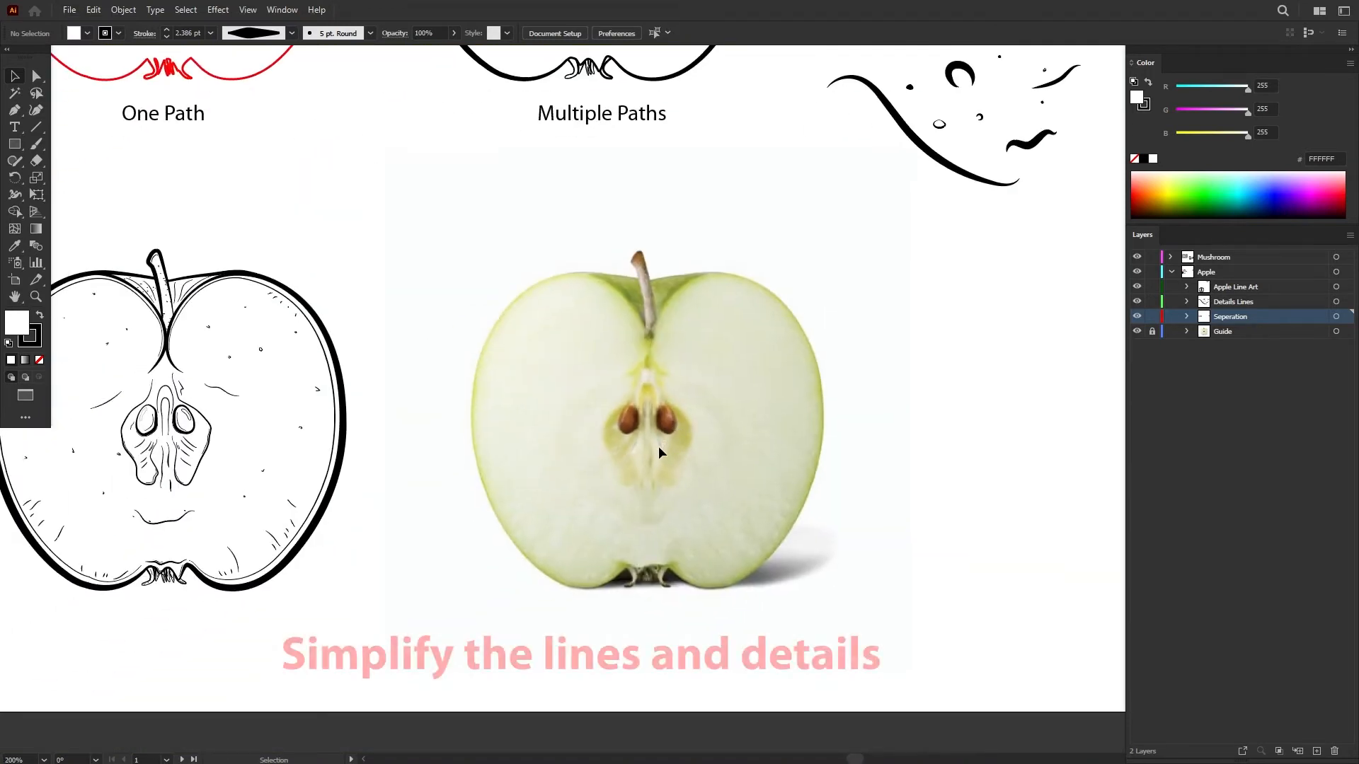
- Examine the finished apple line art beside the photo, focusing on the small detail lines on the stem and in the stem cavity
drag(658, 446, 700, 440)
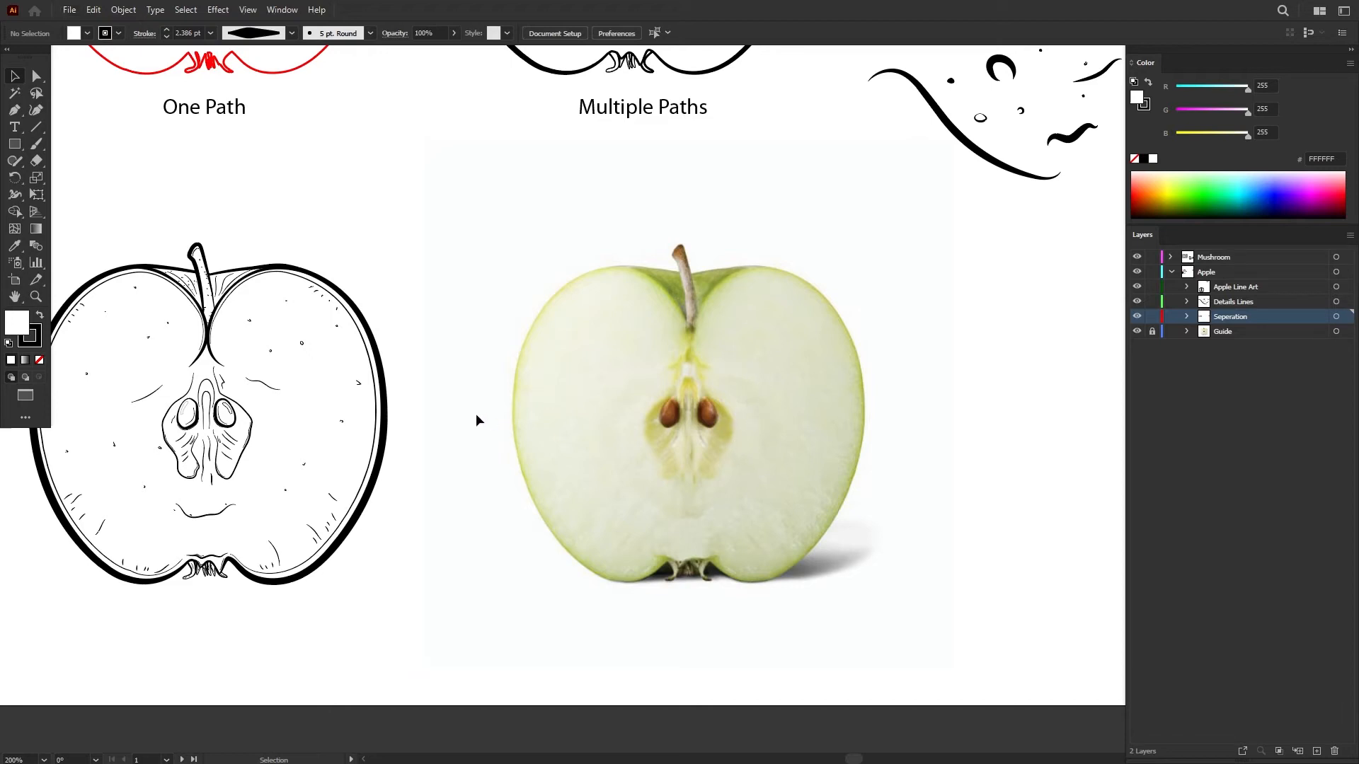
drag(417, 414, 486, 404)
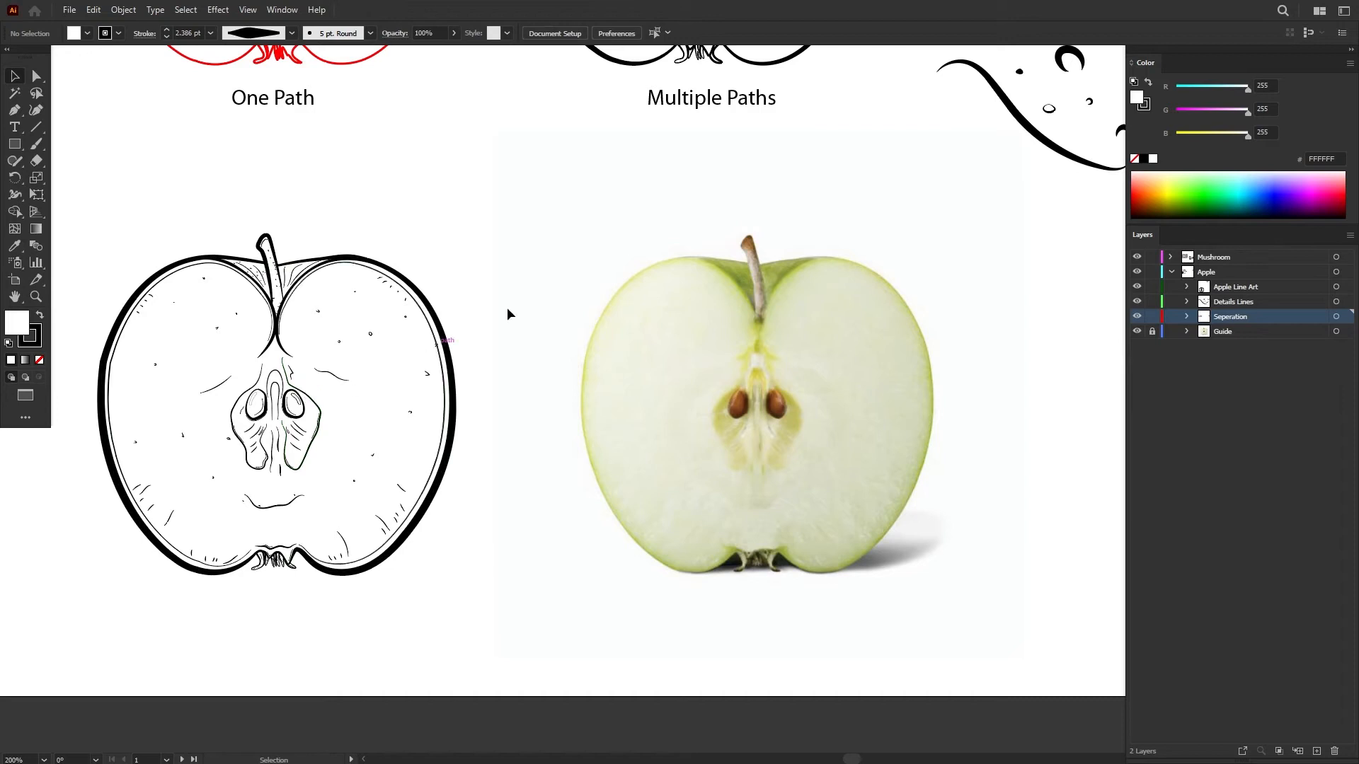
drag(415, 334, 564, 314)
scroll(565, 314, up, 1)
scroll(434, 299, up, 1)
drag(391, 217, 656, 418)
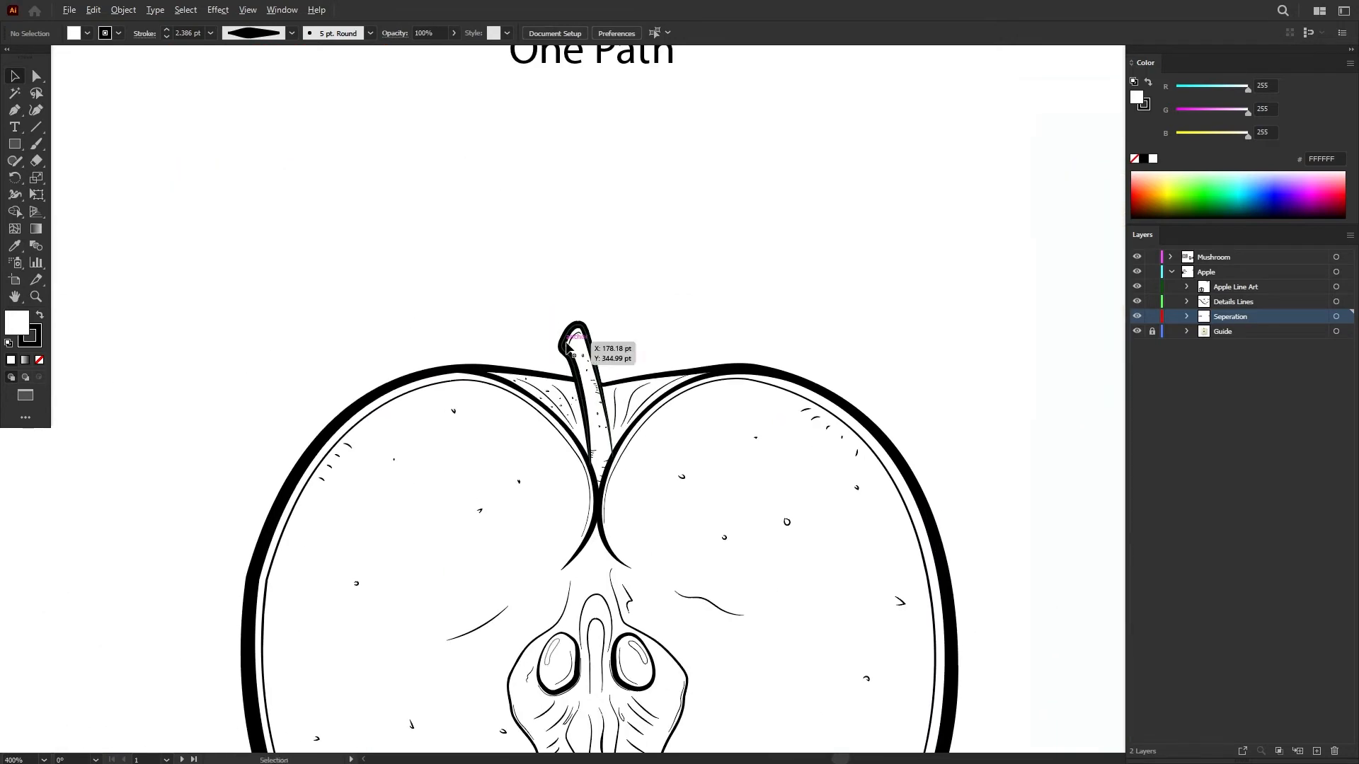
scroll(576, 344, up, 4)
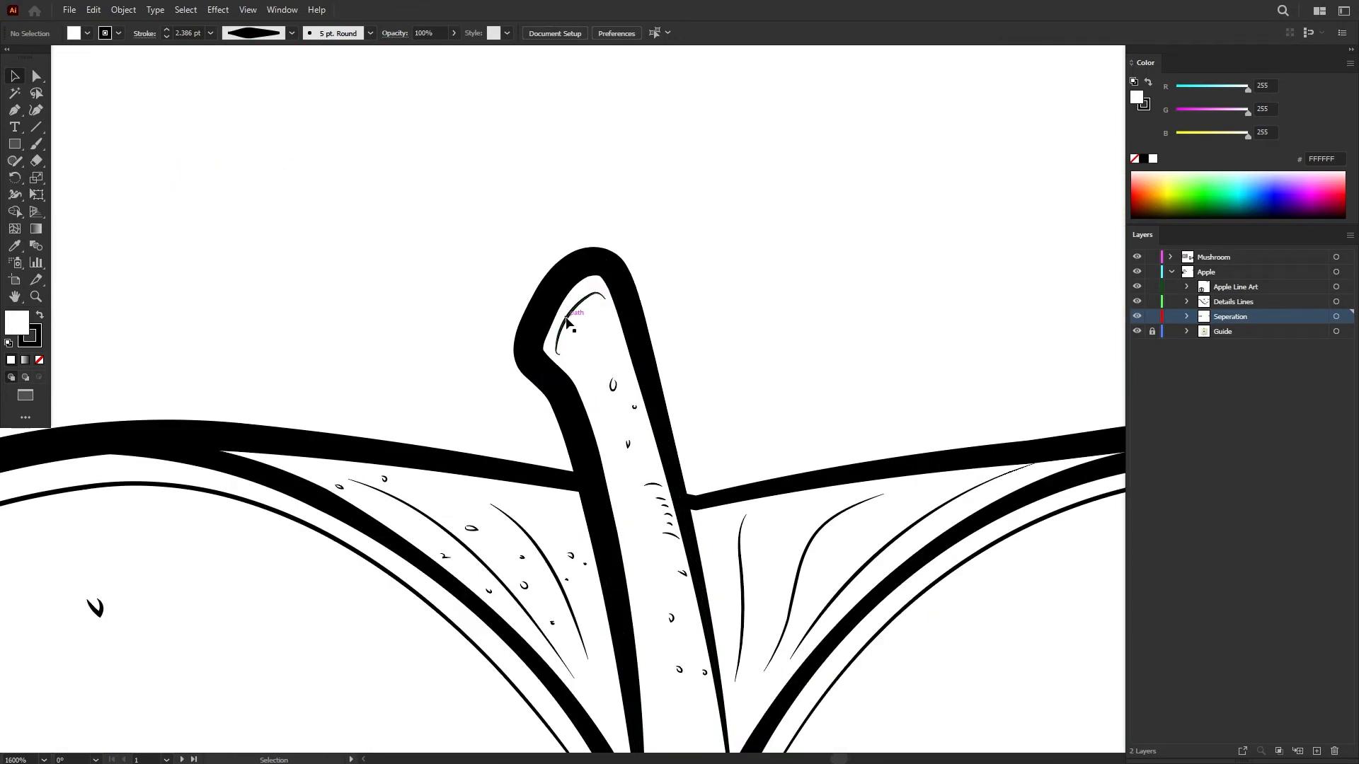
scroll(562, 359, down, 3)
scroll(561, 359, right, 2)
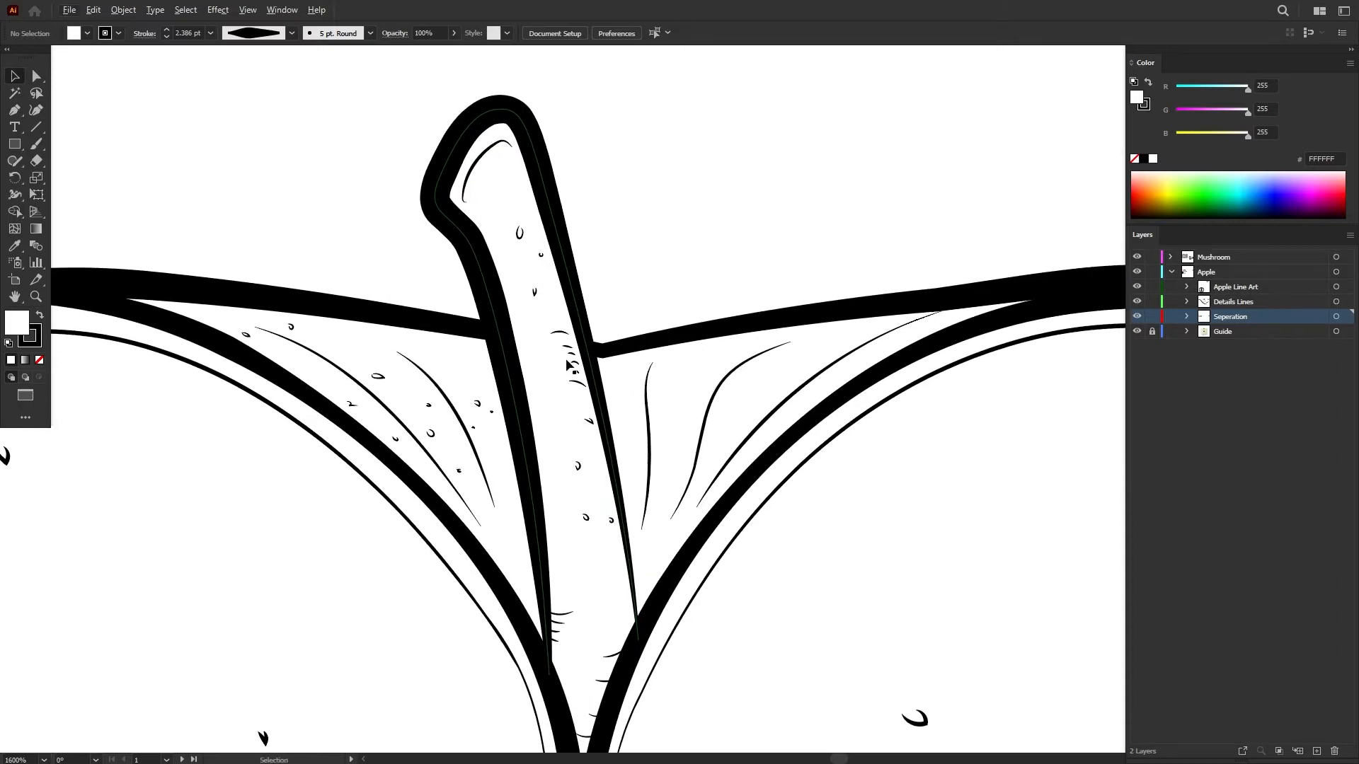
scroll(568, 364, up, 2)
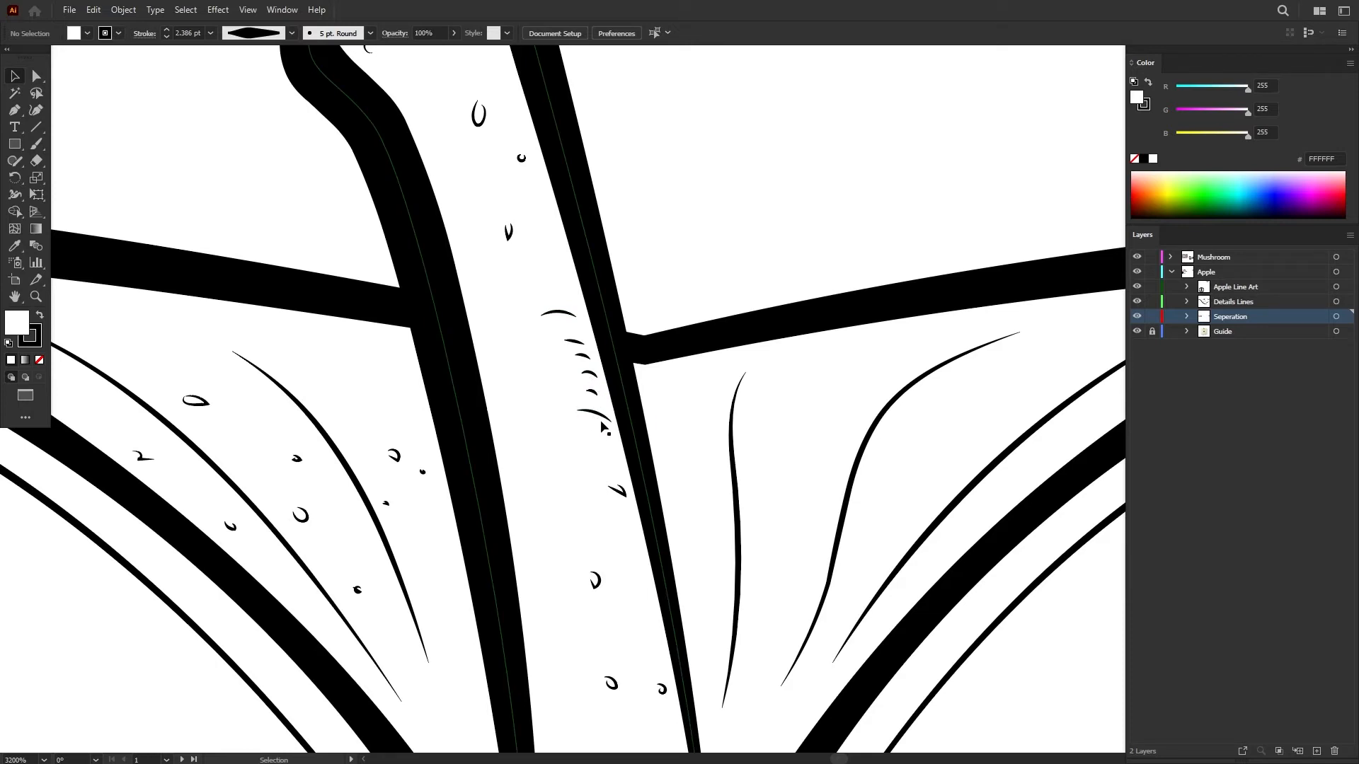
scroll(580, 432, down, 5)
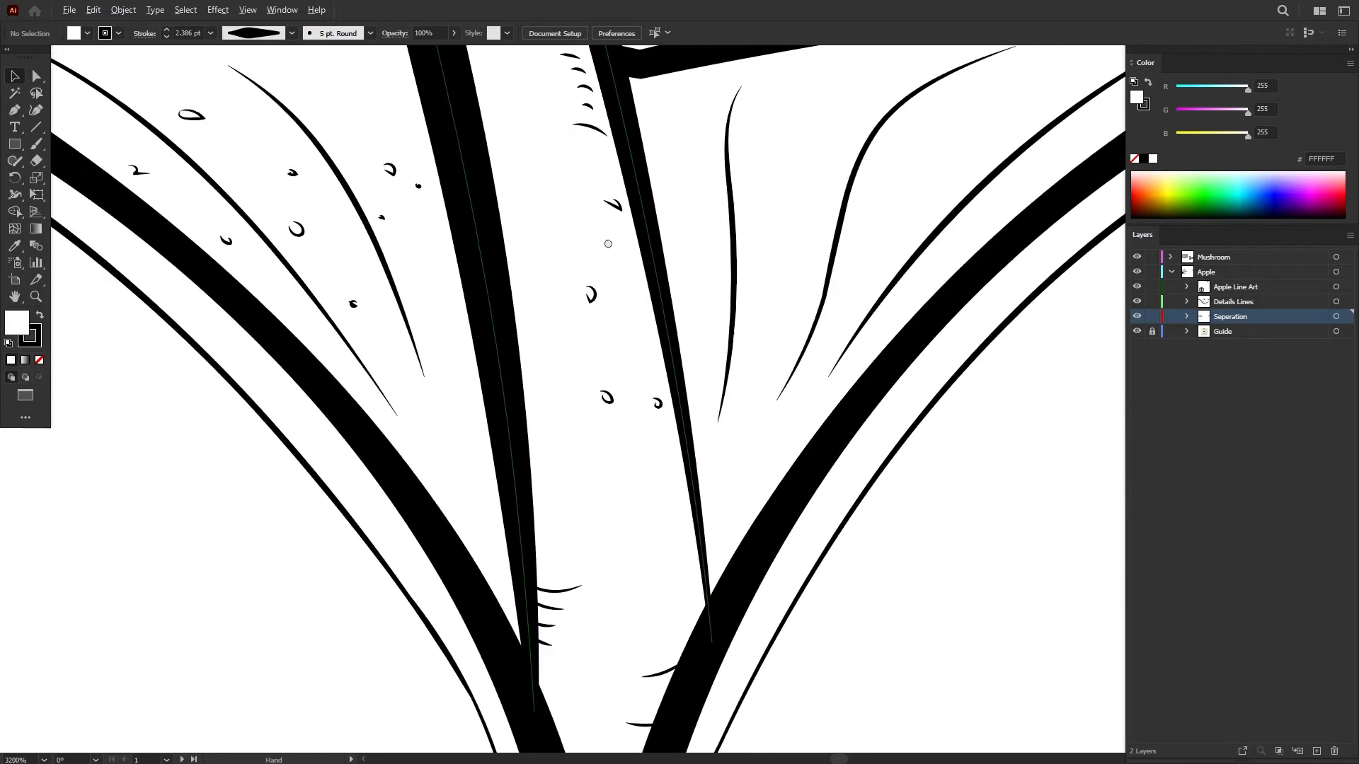
scroll(728, 282, down, 2)
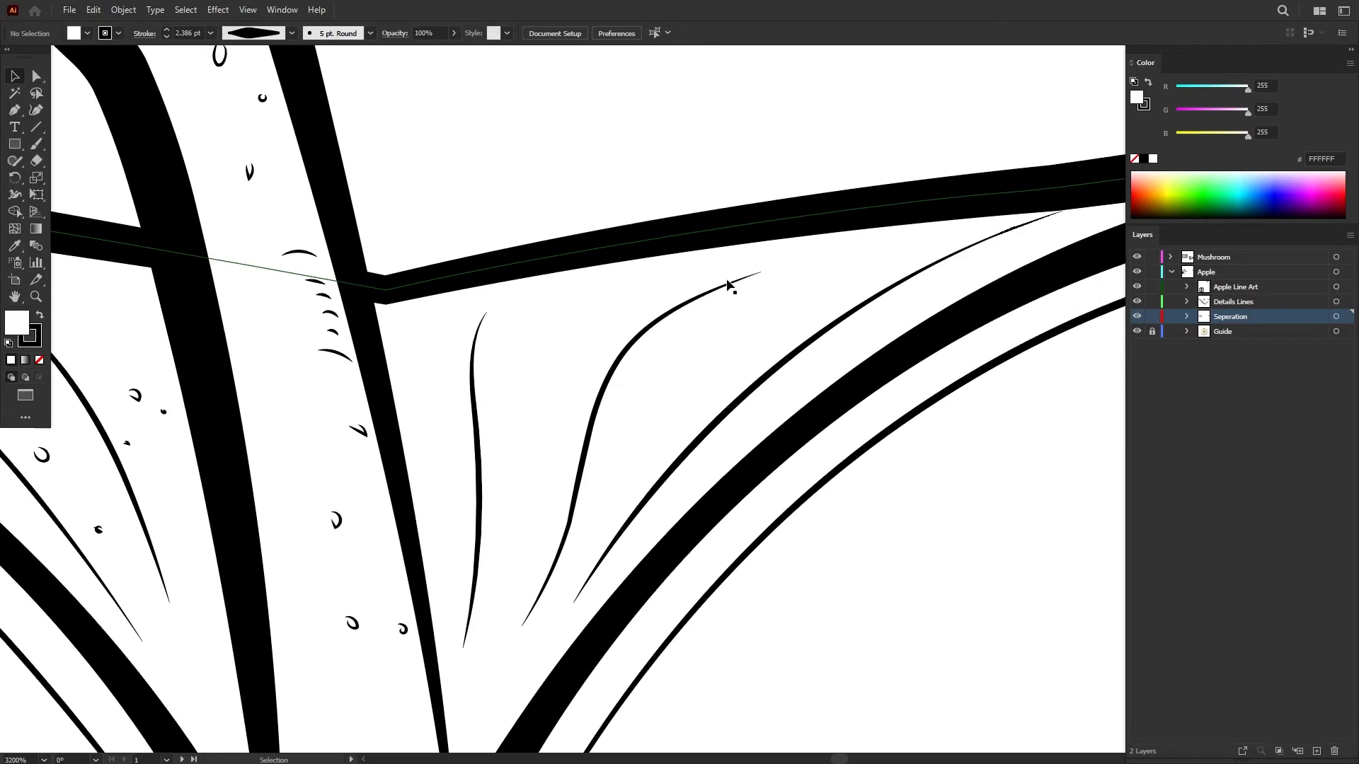
mouse_move(880, 251)
mouse_down()
mouse_move(865, 274)
mouse_move(881, 254)
mouse_up()
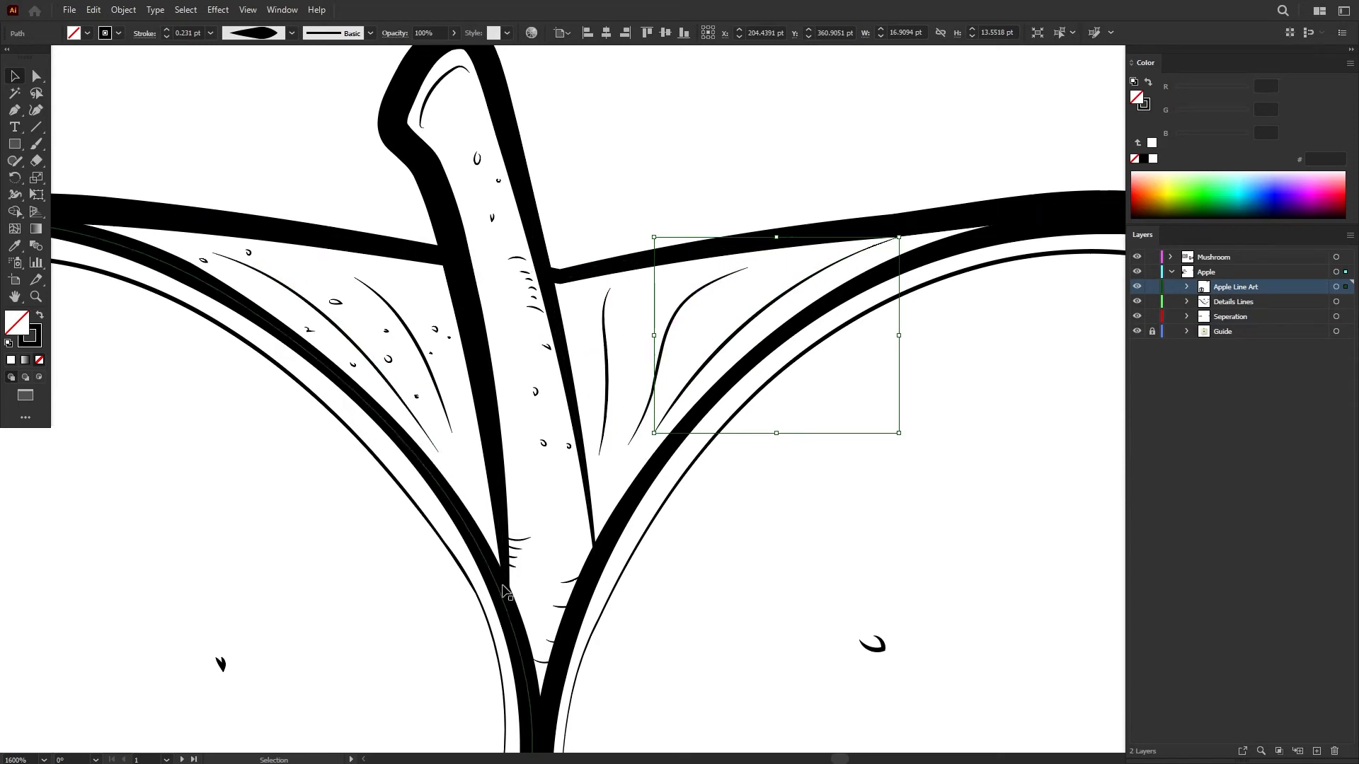
scroll(681, 315, down, 5)
click(682, 316)
click(772, 316)
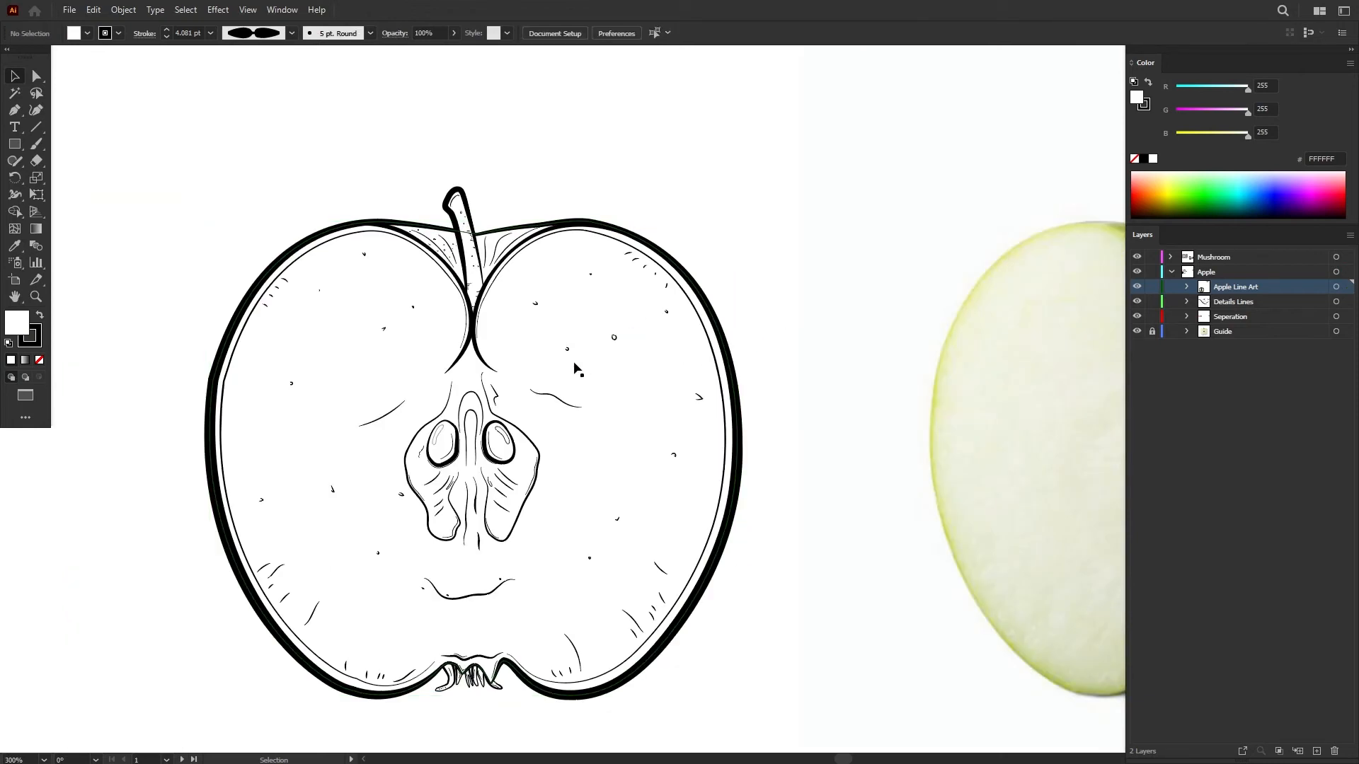
- Inspect the small circles, dots and tick marks scattered over the apple's flesh, selecting individual marks to view their stroke settings
scroll(576, 357, up, 7)
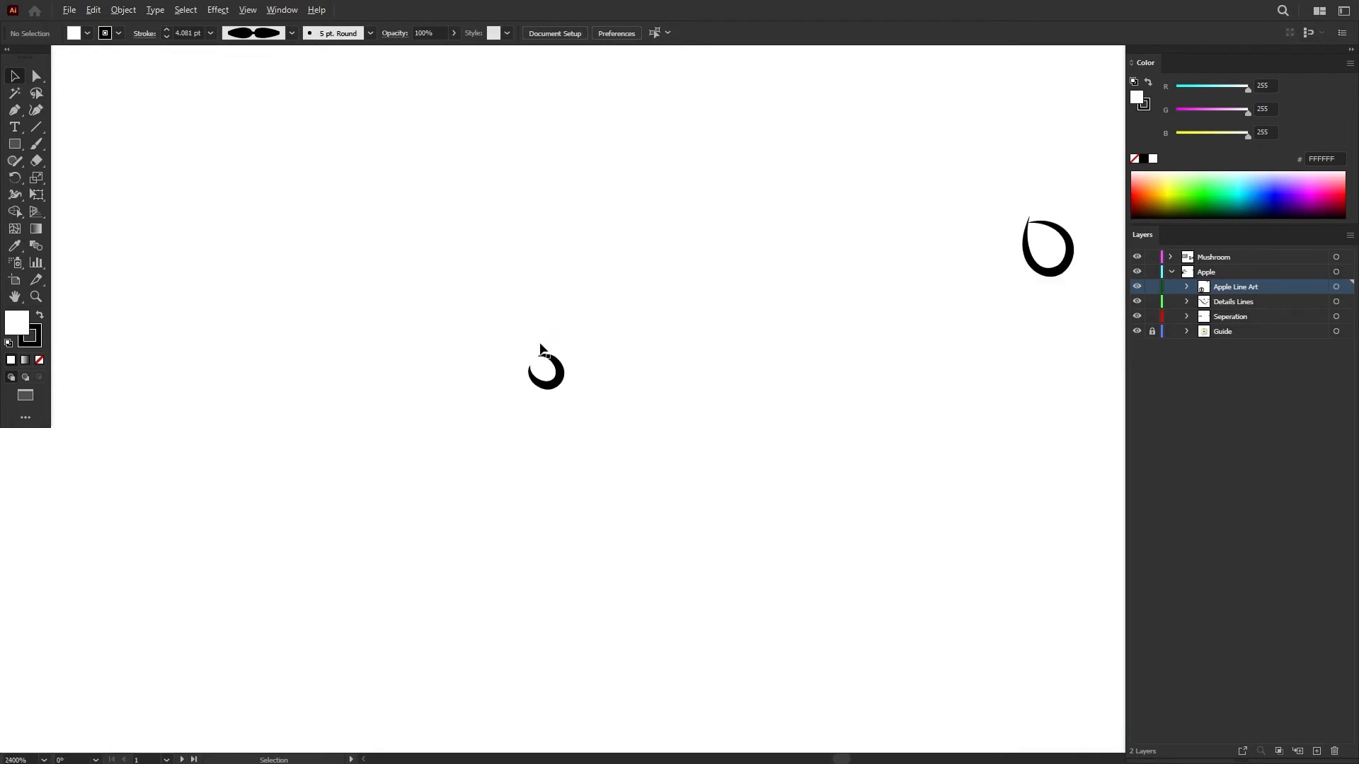
click(560, 377)
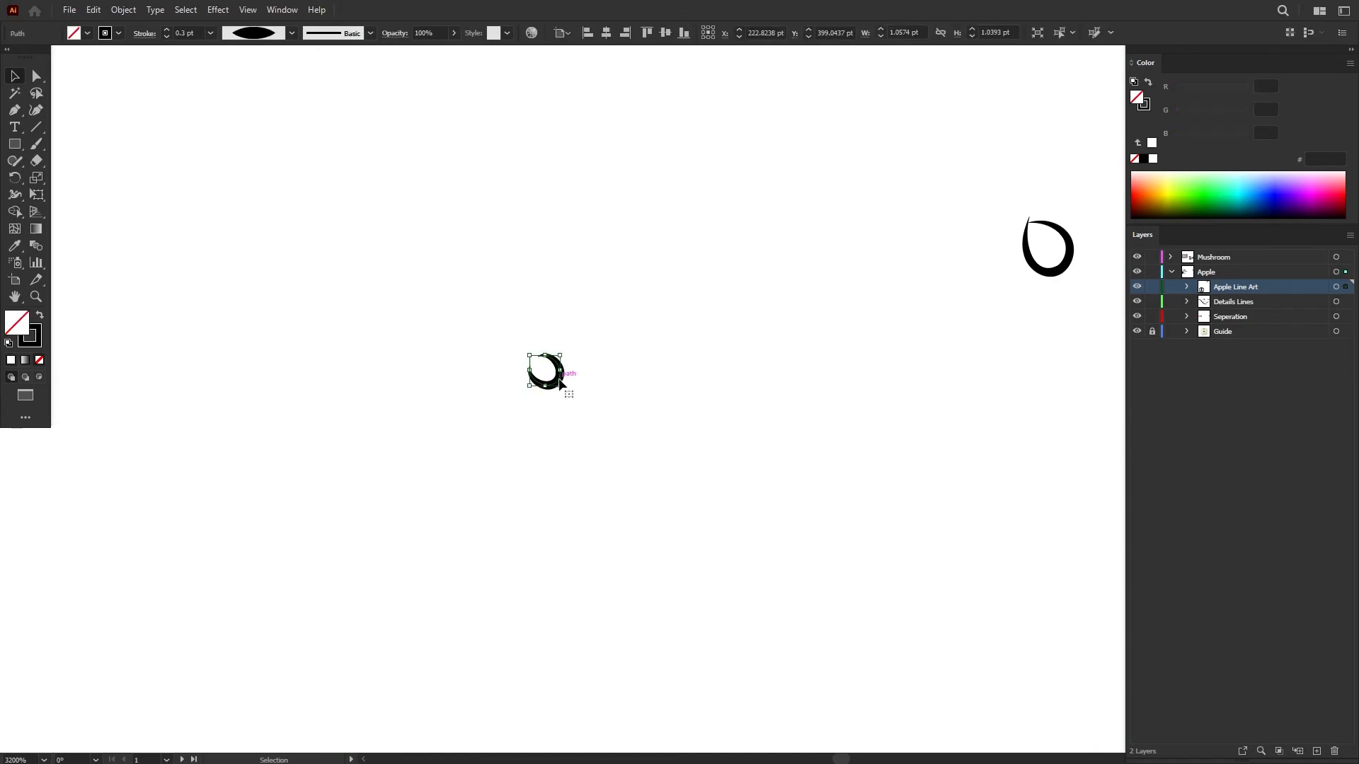
click(580, 348)
click(562, 378)
drag(713, 299, 397, 430)
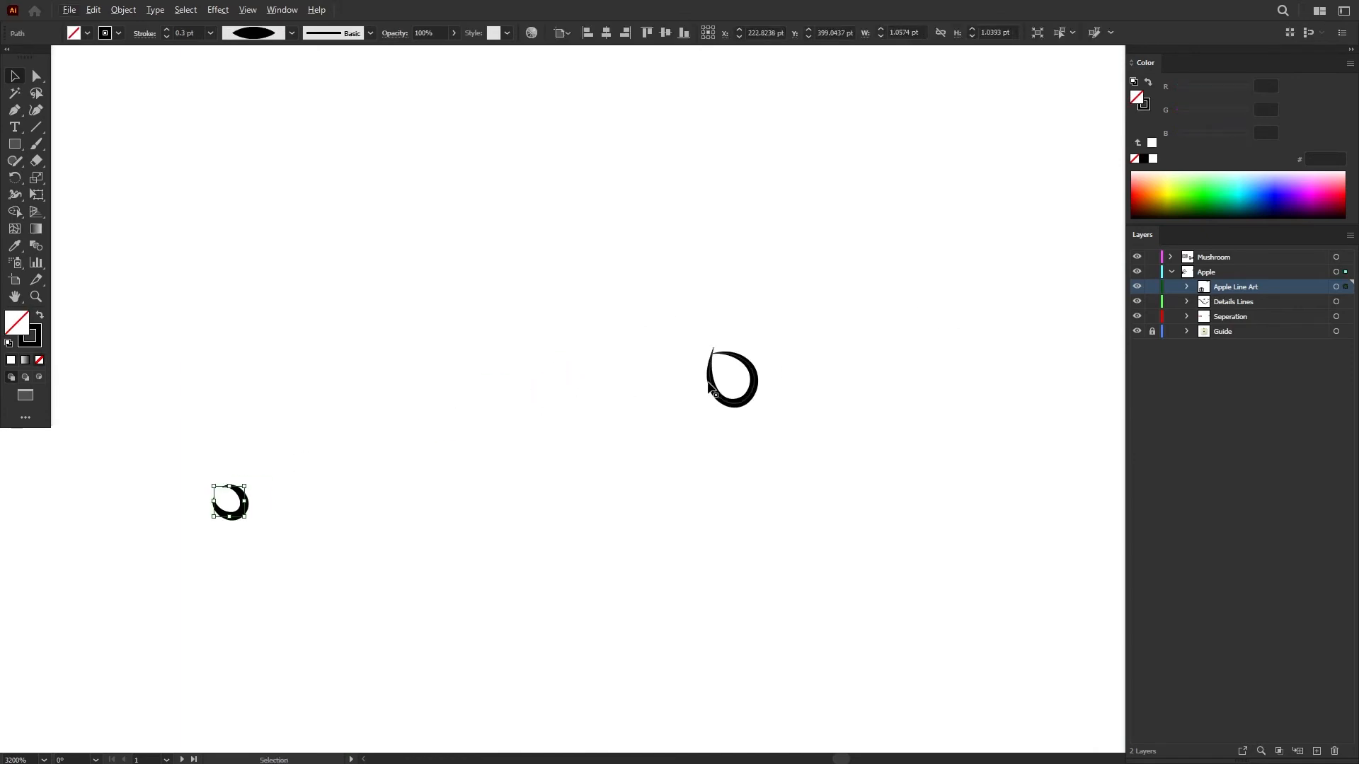
click(725, 401)
scroll(655, 389, down, 2)
drag(306, 318, 418, 377)
scroll(612, 333, up, 2)
click(611, 304)
scroll(617, 329, down, 4)
drag(627, 380, 571, 212)
drag(681, 439, 708, 309)
scroll(590, 392, up, 1)
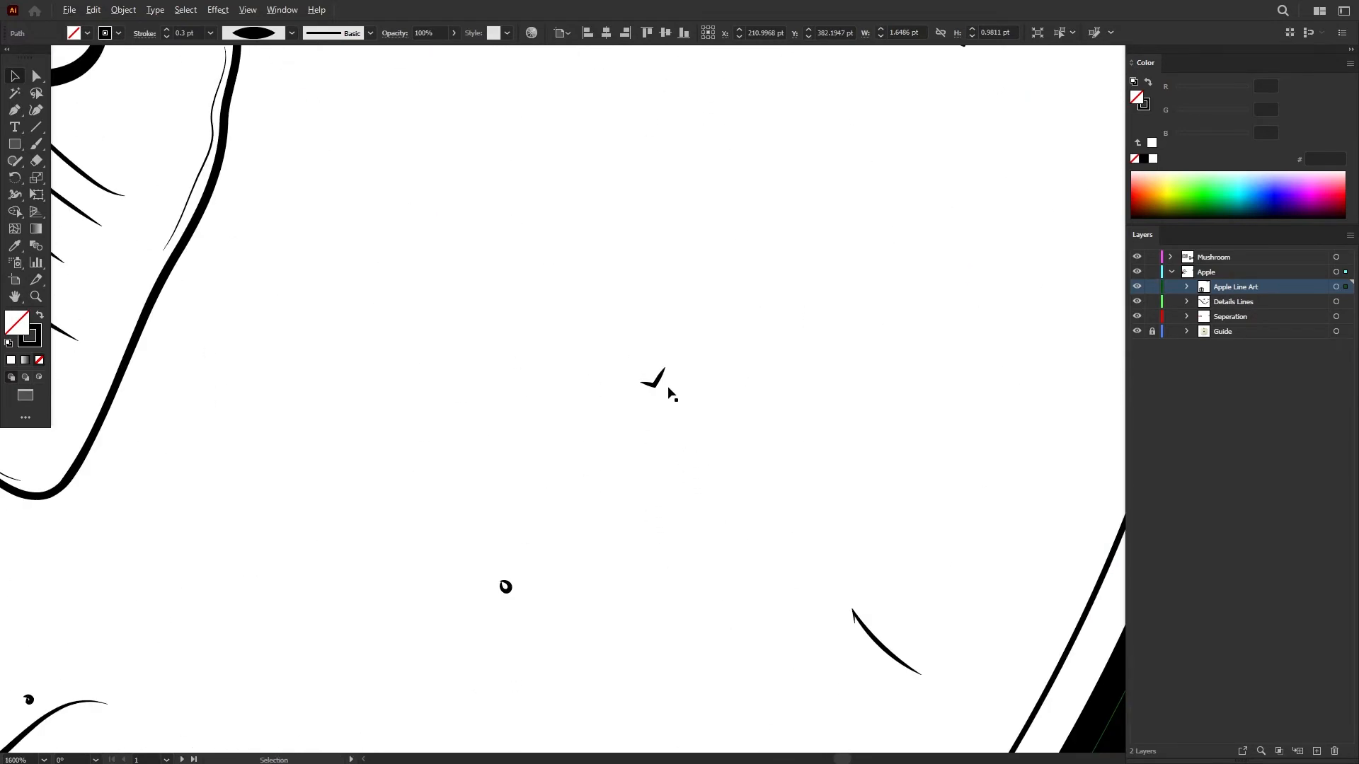
scroll(671, 393, down, 4)
scroll(694, 354, left, 2)
click(667, 327)
drag(338, 511, 795, 363)
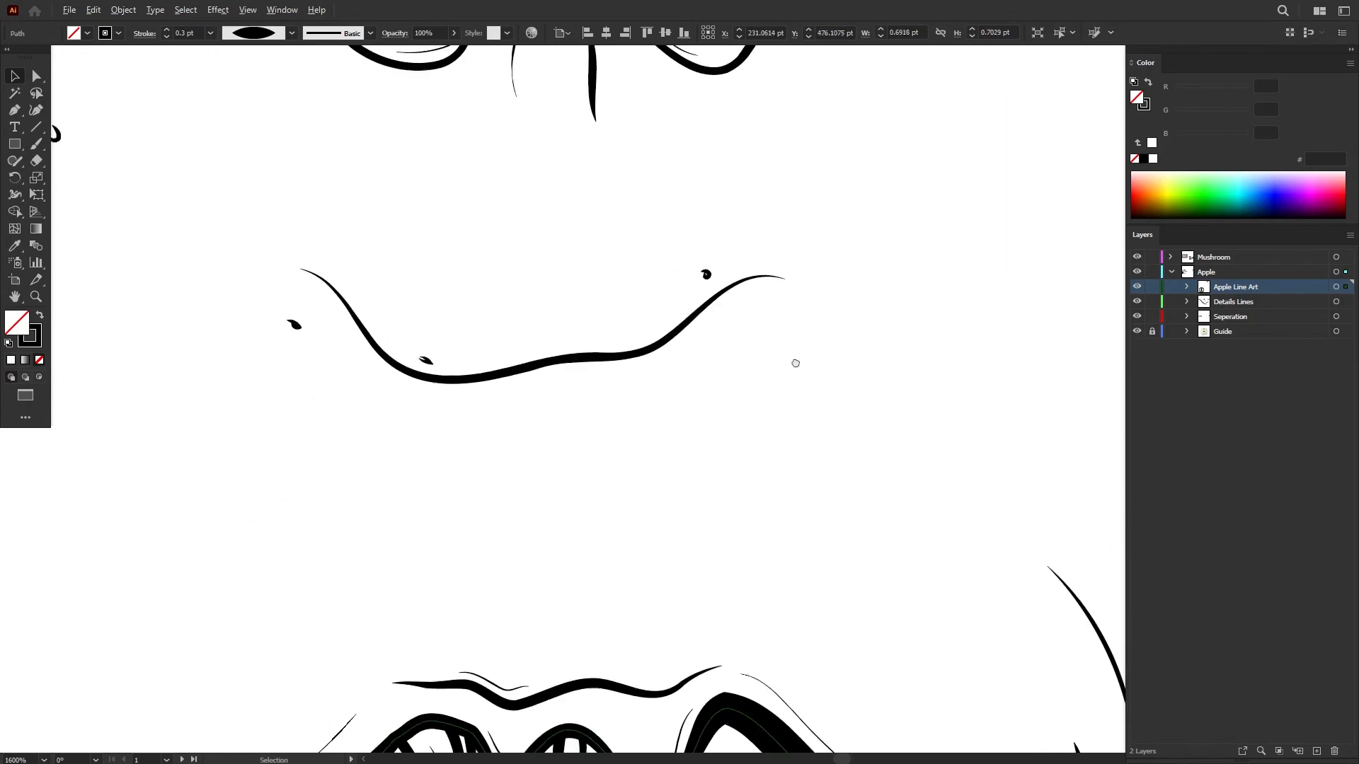
- Inspect the curved line below the core and compare it with the separate sample detail lines above the photo
click(623, 359)
scroll(879, 246, down, 3)
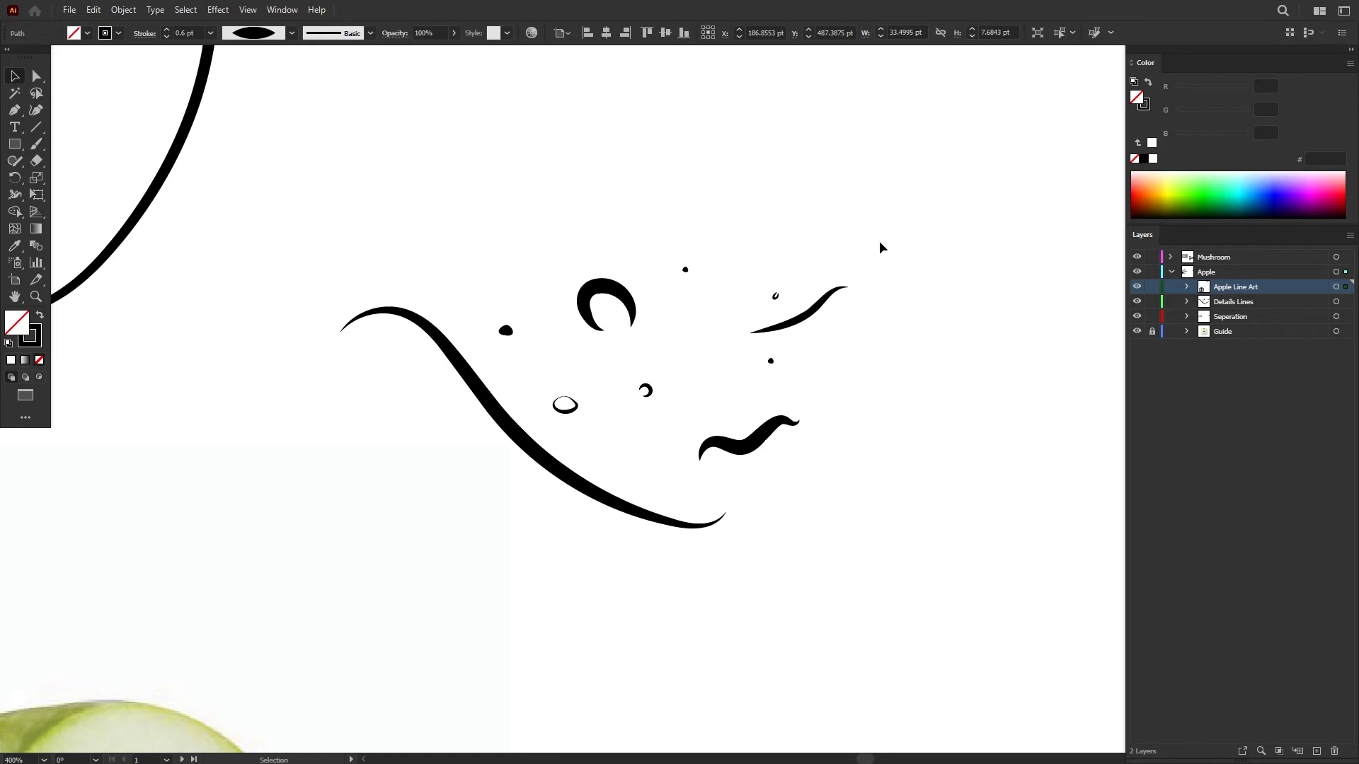
scroll(879, 246, down, 3)
scroll(716, 465, up, 3)
drag(732, 434, 714, 450)
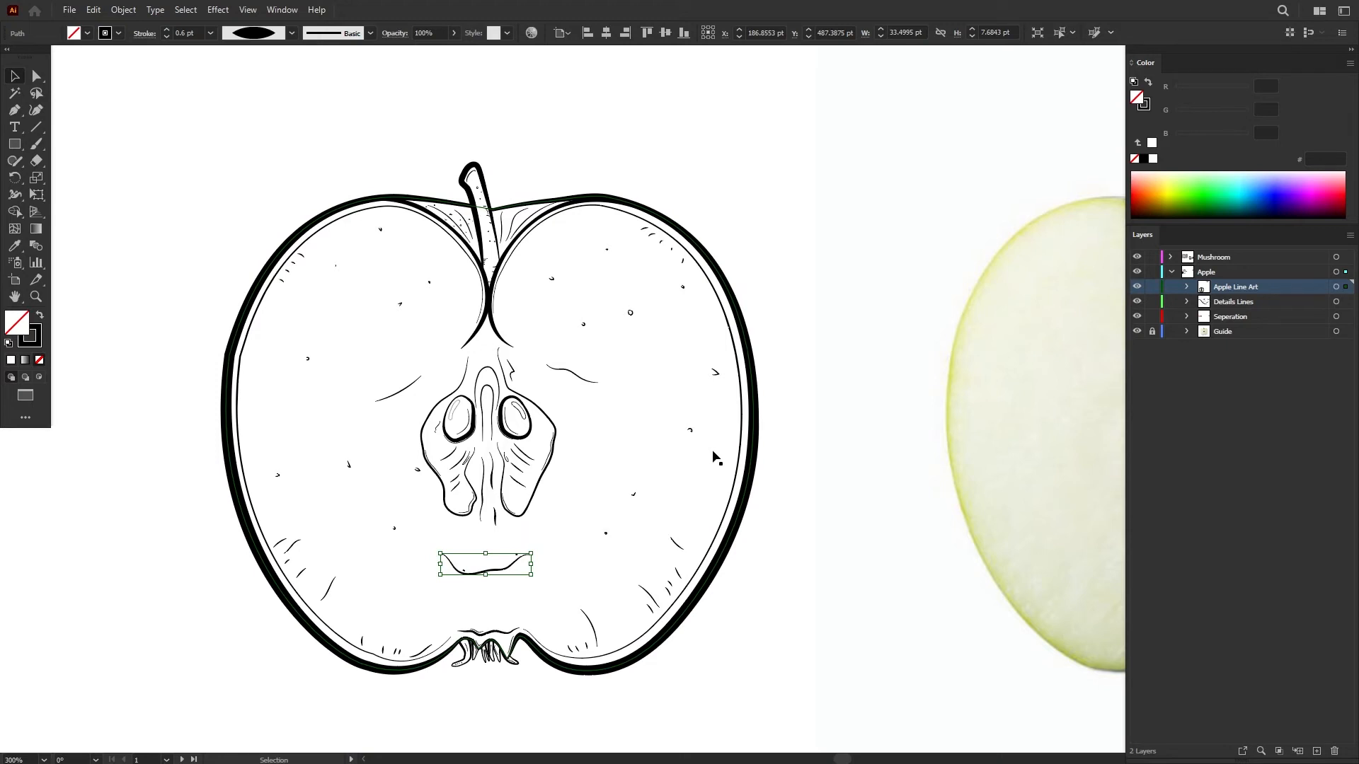
- Draw a short vertical wavy path with the Pen tool in the gap between the apple line art and the photo
click(576, 369)
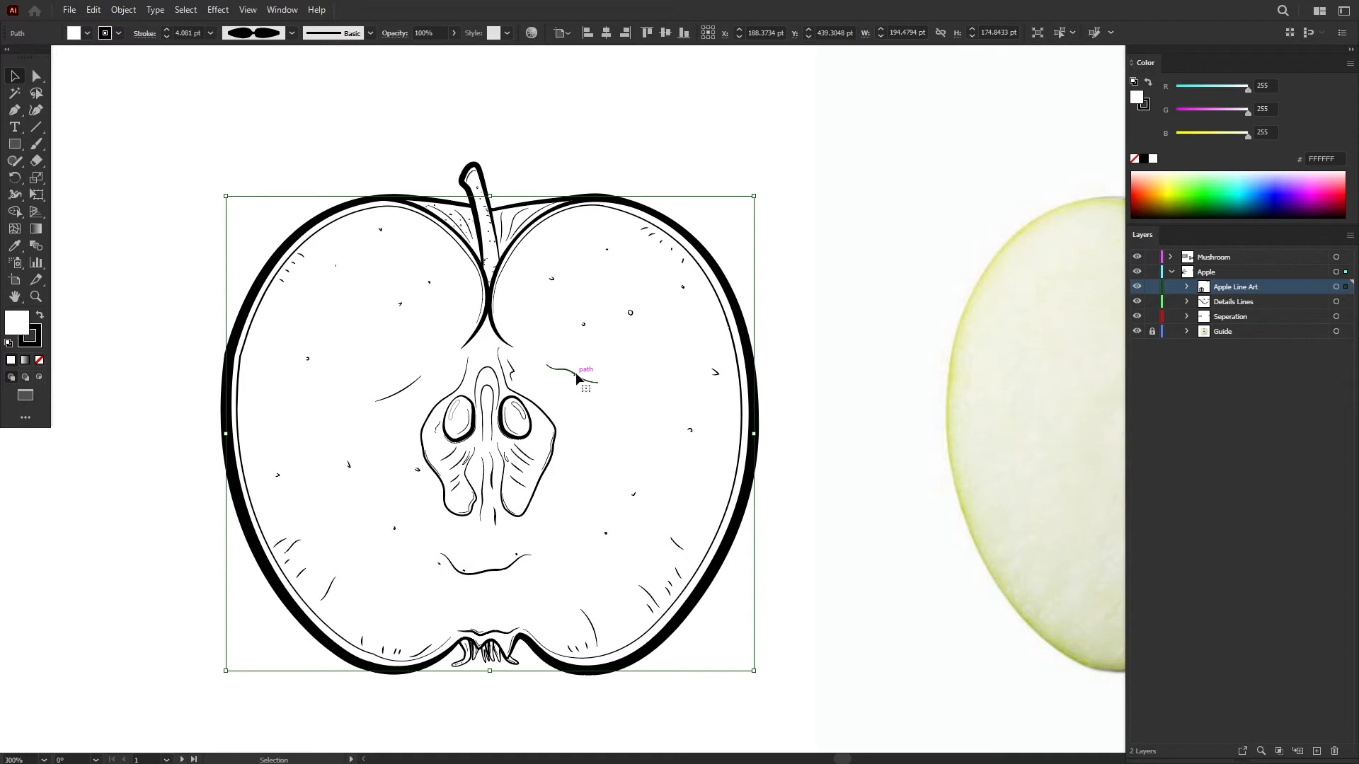
ctrl+click(576, 373)
key(p)
scroll(707, 418, up, 3)
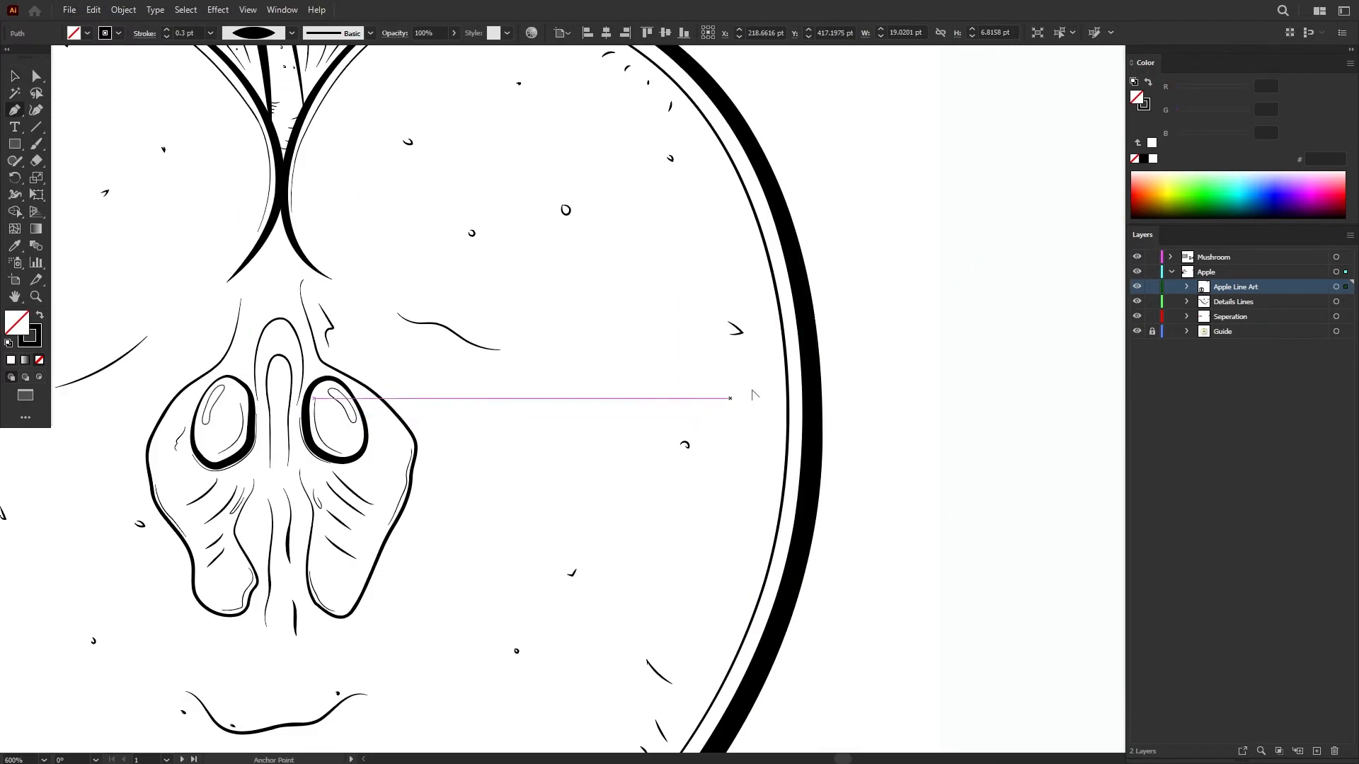
scroll(566, 396, right, 3)
scroll(923, 337, right, 3)
mouse_move(674, 322)
mouse_down()
mouse_move(665, 349)
mouse_move(683, 426)
mouse_up()
drag(692, 472, 702, 482)
key(v)
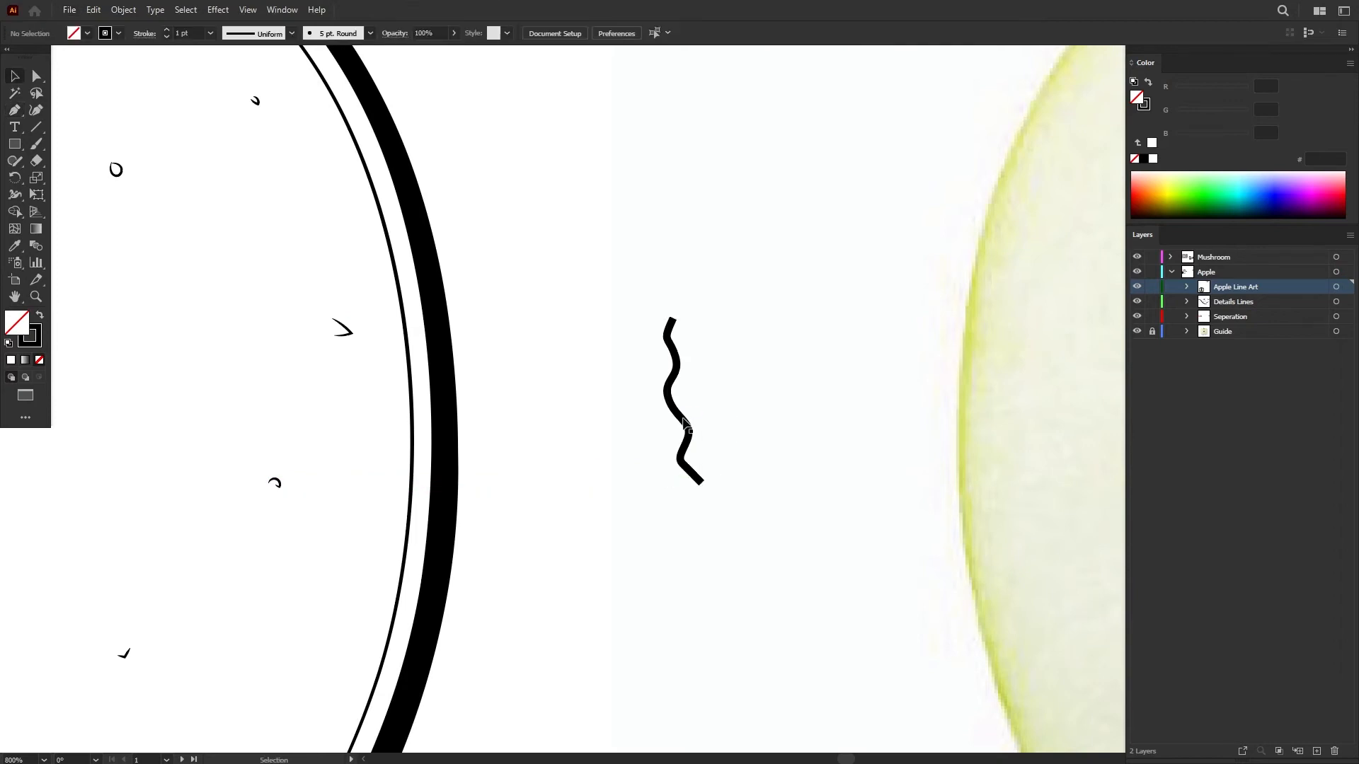
- Give the wavy path the elliptical width profile that tapers at both ends
click(260, 36)
click(241, 78)
click(704, 381)
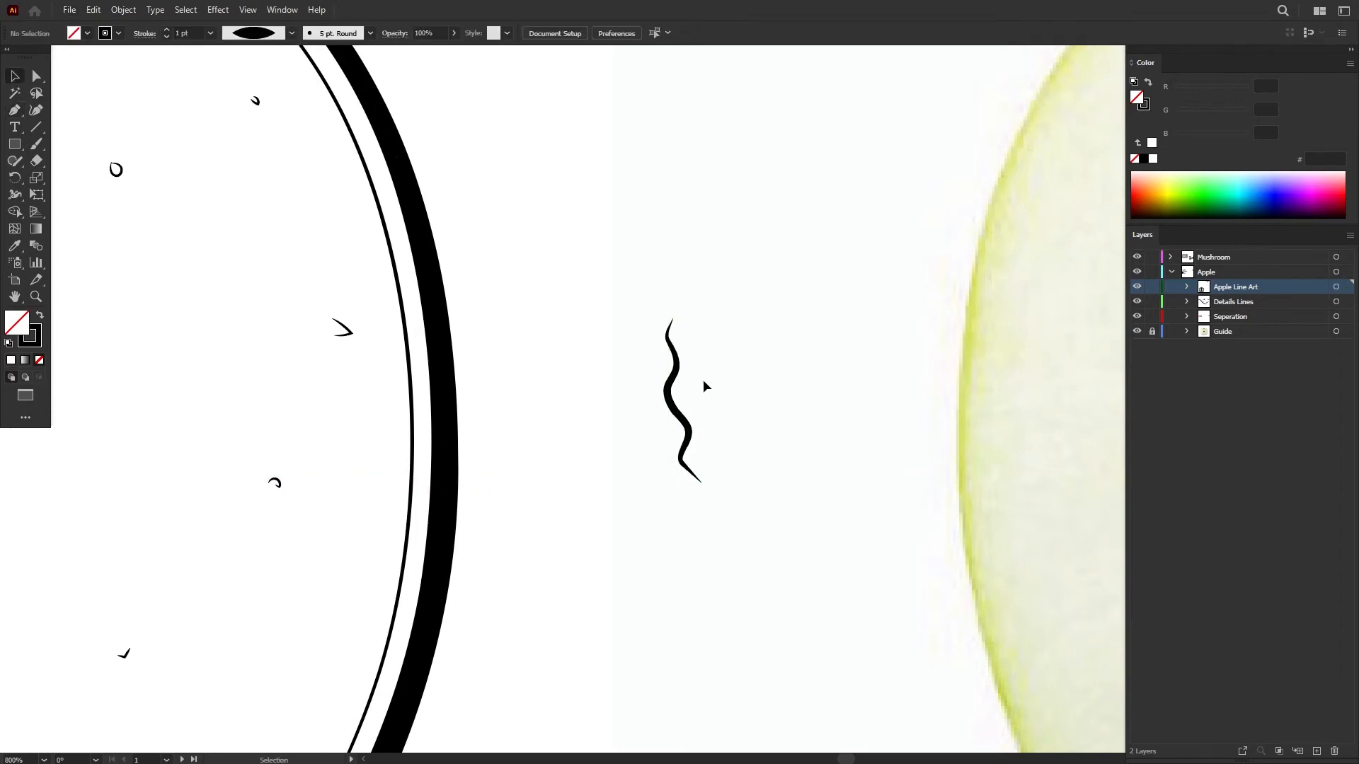
click(671, 406)
click(732, 411)
scroll(731, 411, left, 5)
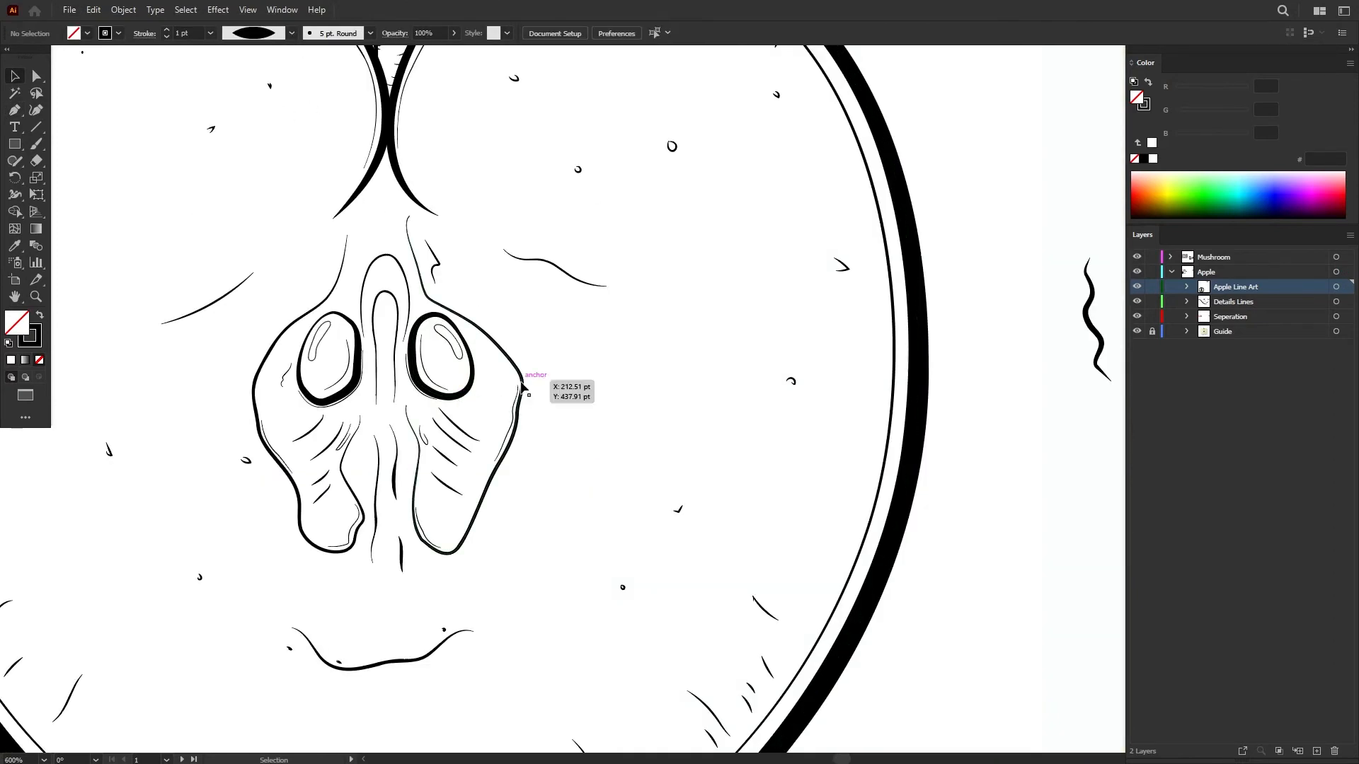
- Examine the core and seeds in the reference photo for shapes to simplify, and compare them with the line art's core
scroll(948, 397, right, 10)
scroll(949, 397, right, 3)
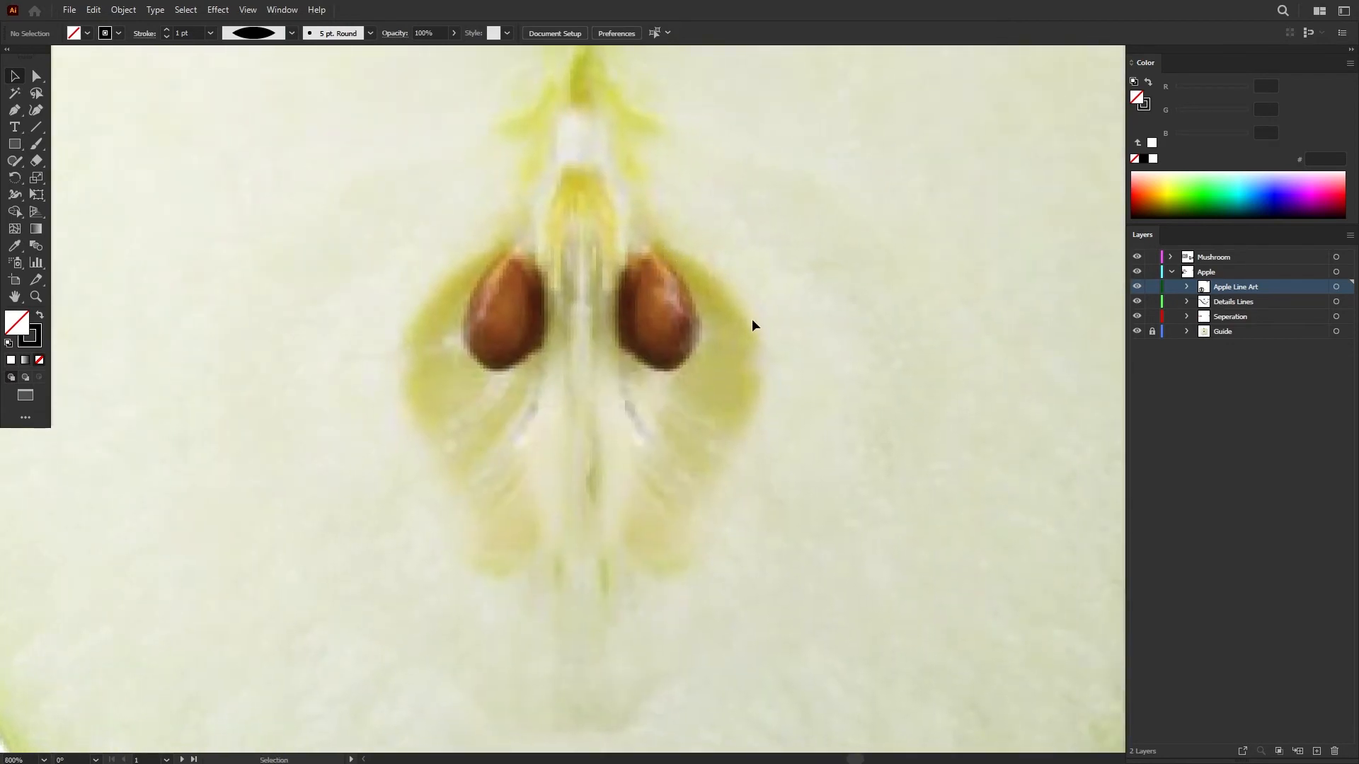
scroll(647, 571, down, 5)
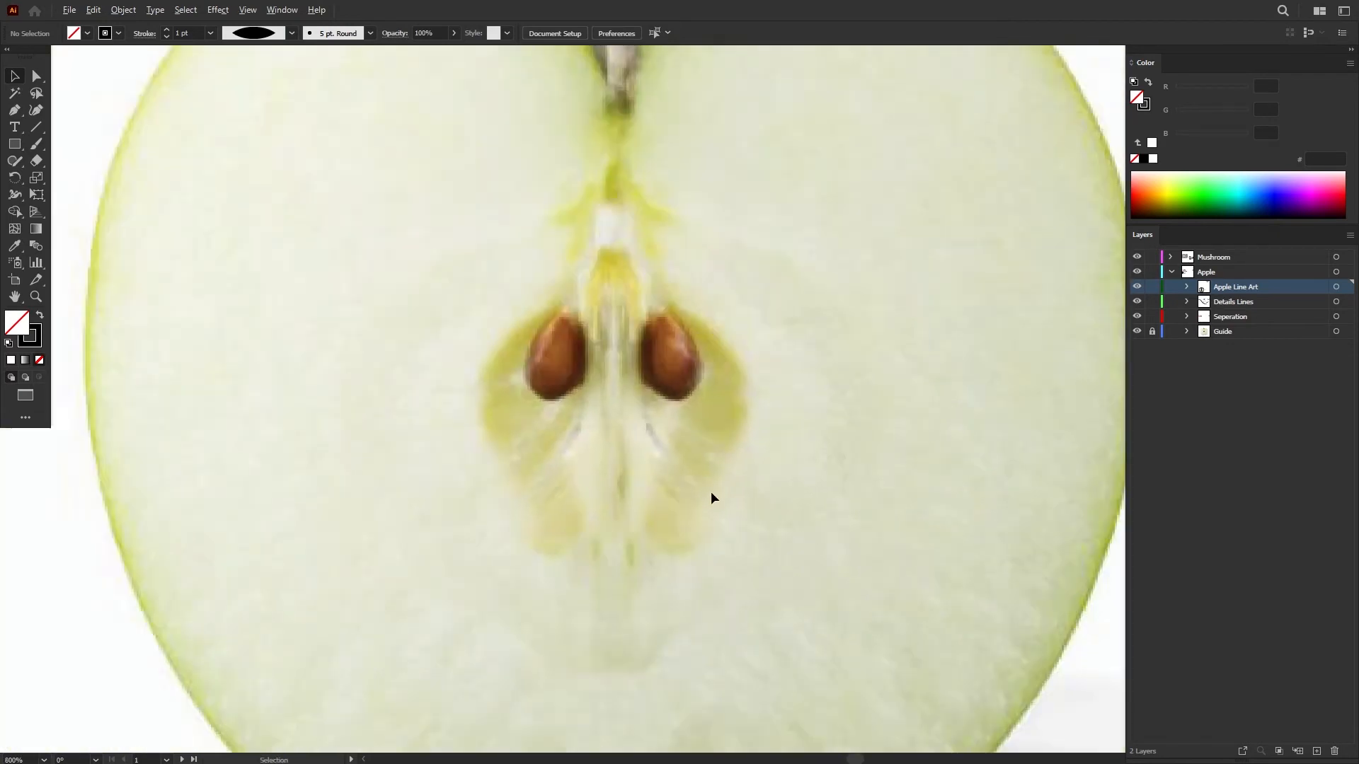
scroll(725, 418, up, 5)
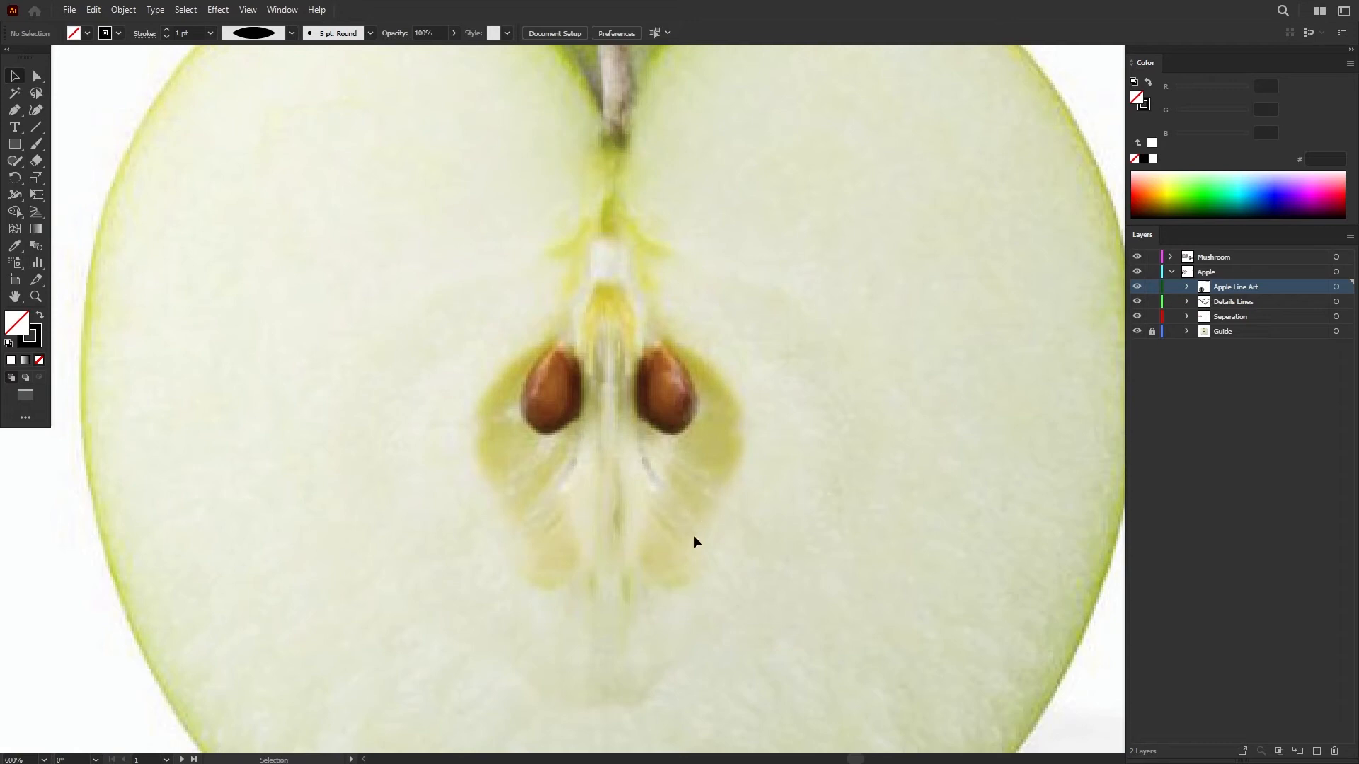
scroll(691, 562, up, 2)
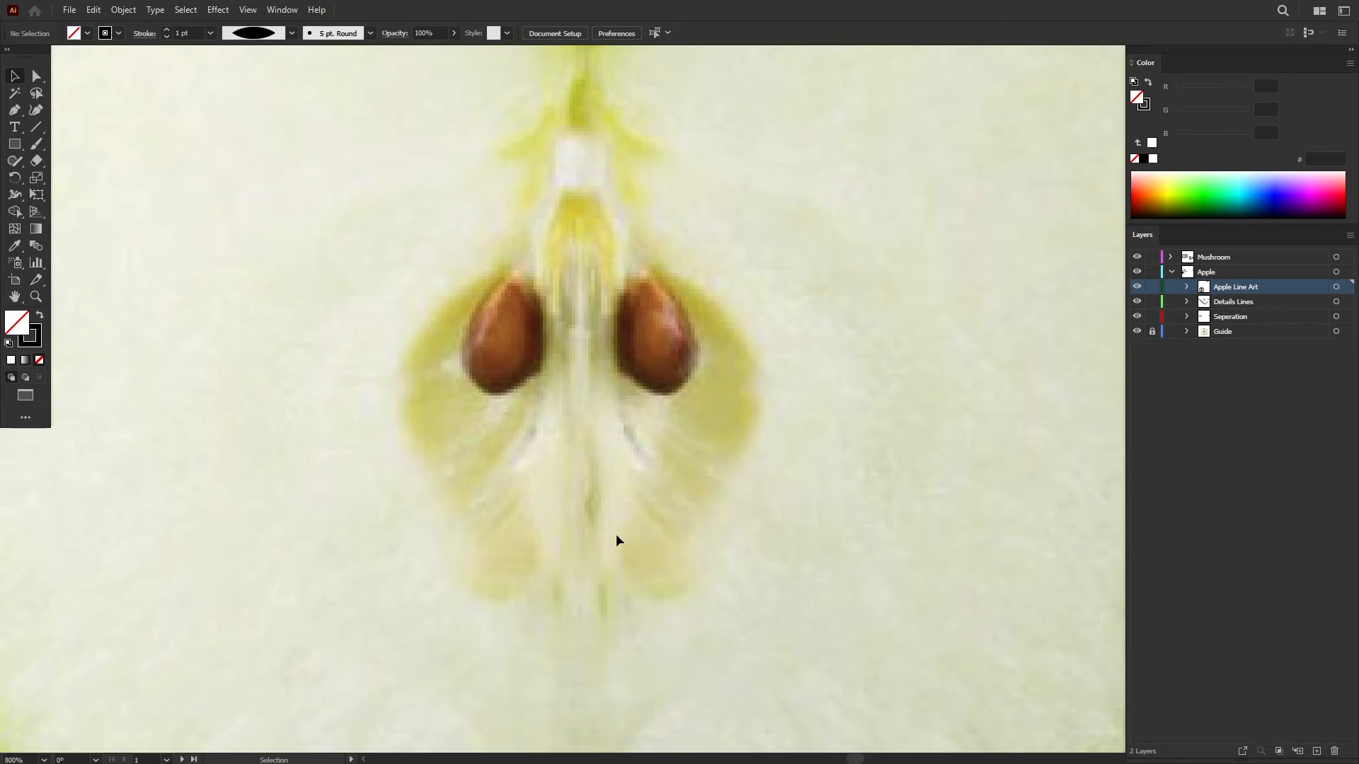
scroll(636, 525, down, 1)
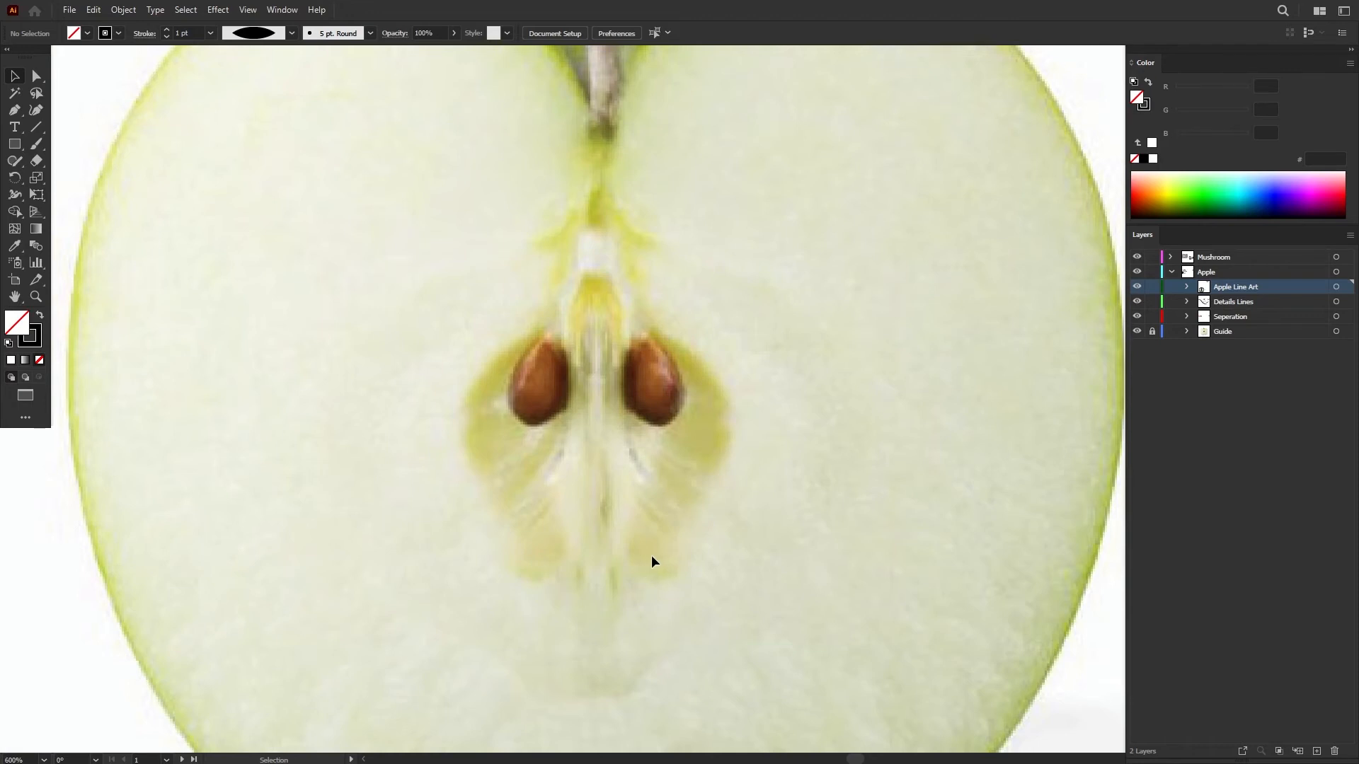
scroll(632, 554, down, 2)
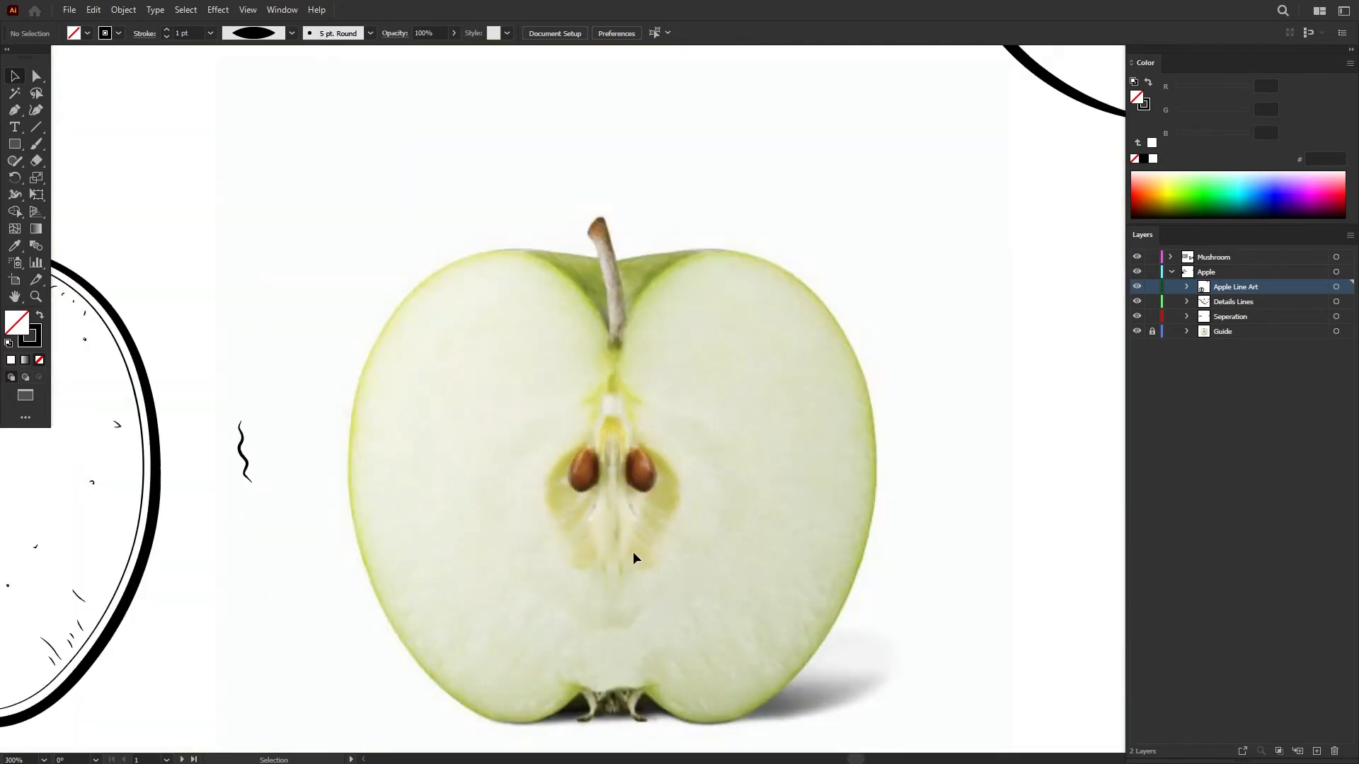
drag(215, 496, 736, 458)
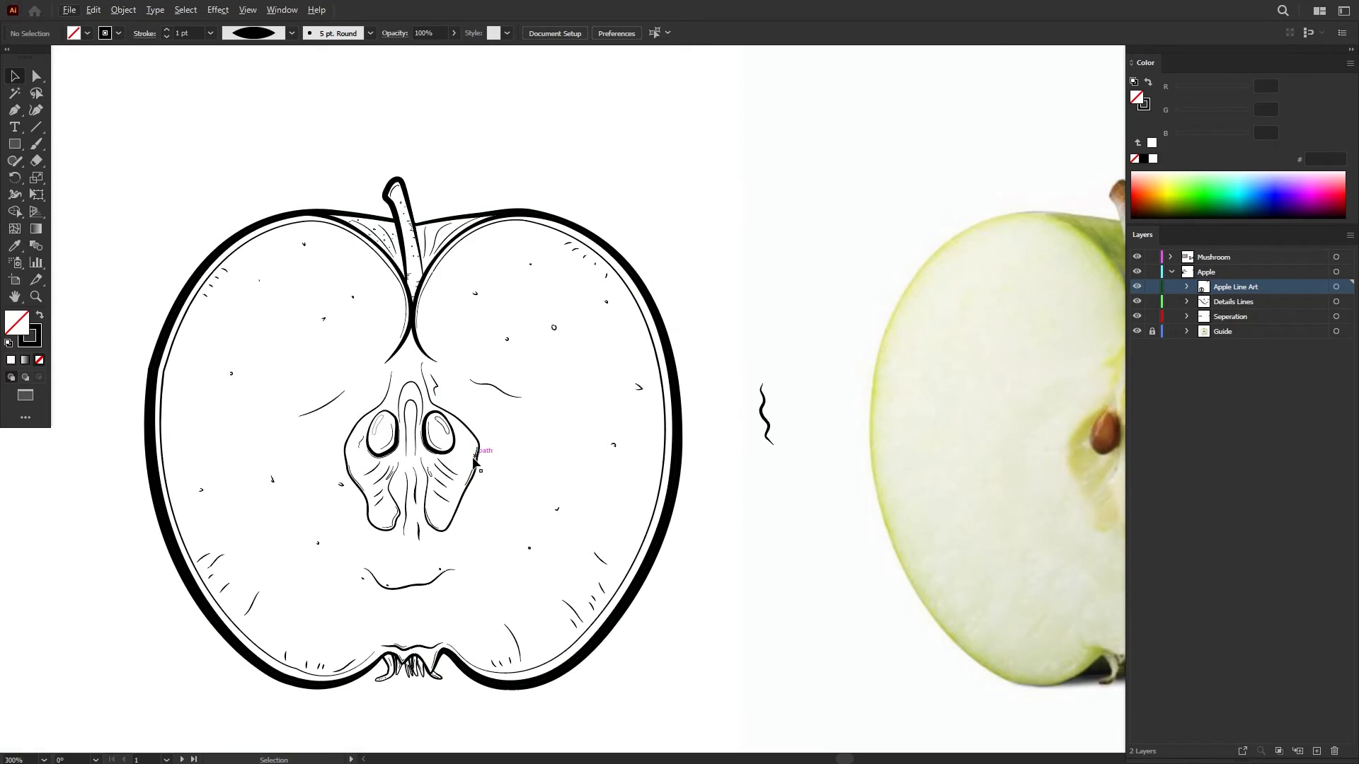
- Lay the line art's right core outline over the photo's core to compare the shapes, and set it aside right of the core
drag(491, 444, 1050, 405)
scroll(814, 411, up, 2)
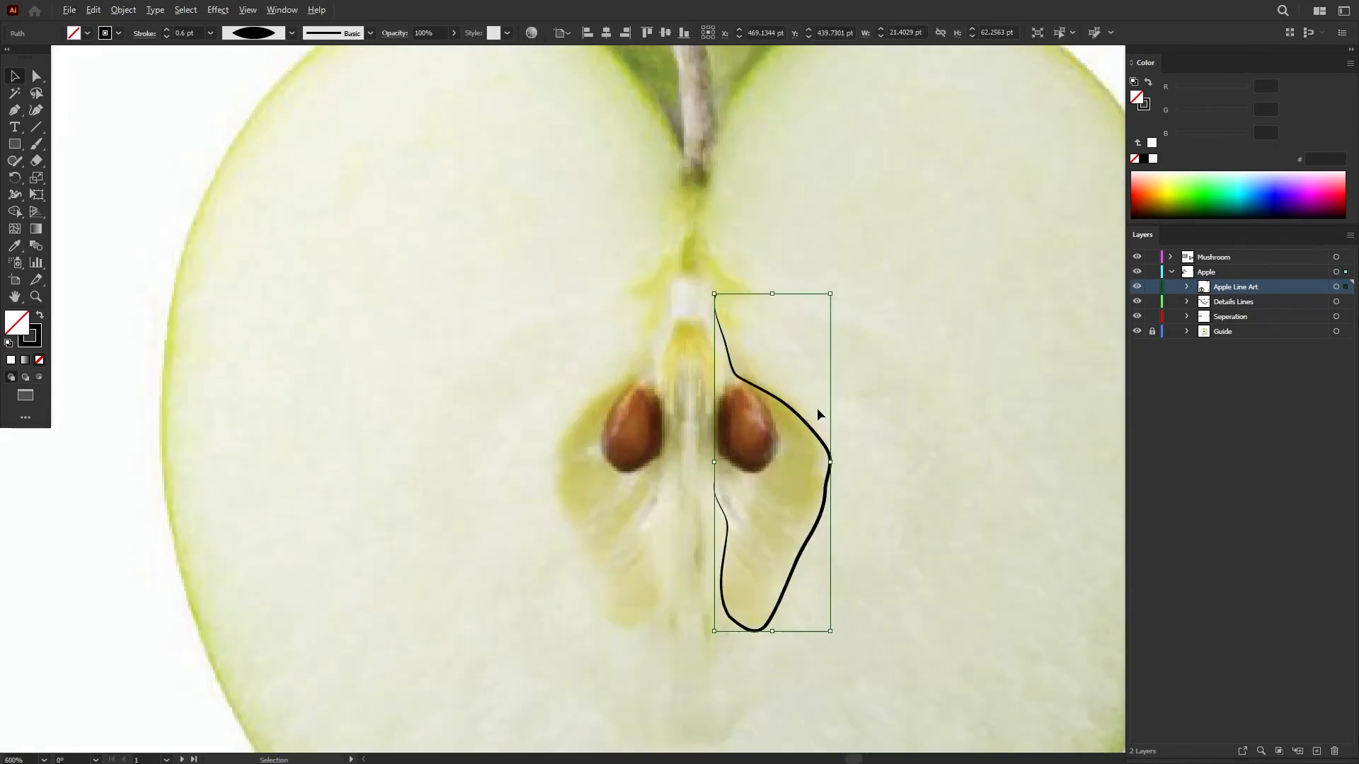
drag(798, 423, 878, 424)
key(ctrl+z)
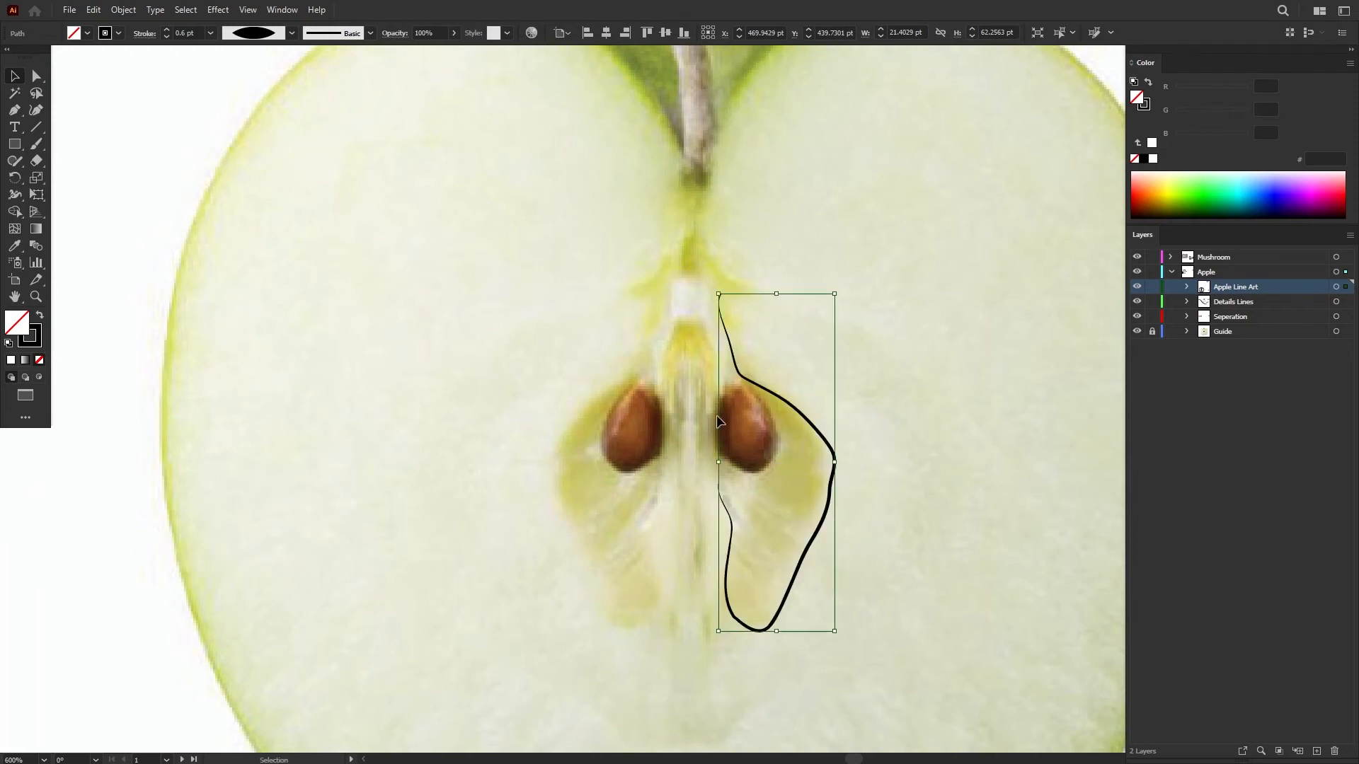
drag(725, 334, 883, 334)
- Trace the photo's whole core with the Pen tool as one closed path around both lobes and the pointed tip
key(p)
mouse_move(699, 242)
mouse_down()
mouse_move(729, 282)
mouse_move(743, 348)
mouse_move(795, 407)
mouse_move(825, 476)
mouse_move(772, 607)
mouse_up()
drag(764, 628, 696, 334)
click(673, 334)
drag(668, 406, 669, 433)
drag(671, 482, 658, 516)
drag(651, 559, 658, 577)
click(666, 600)
drag(630, 625, 617, 626)
drag(610, 571, 596, 547)
drag(572, 513, 624, 379)
drag(639, 360, 726, 290)
click(618, 307)
click(670, 260)
- Undo the traced core path and the relocation of the line art's right core outline
key(v)
click(717, 333)
scroll(768, 339, down, 1)
key(ctrl+z)
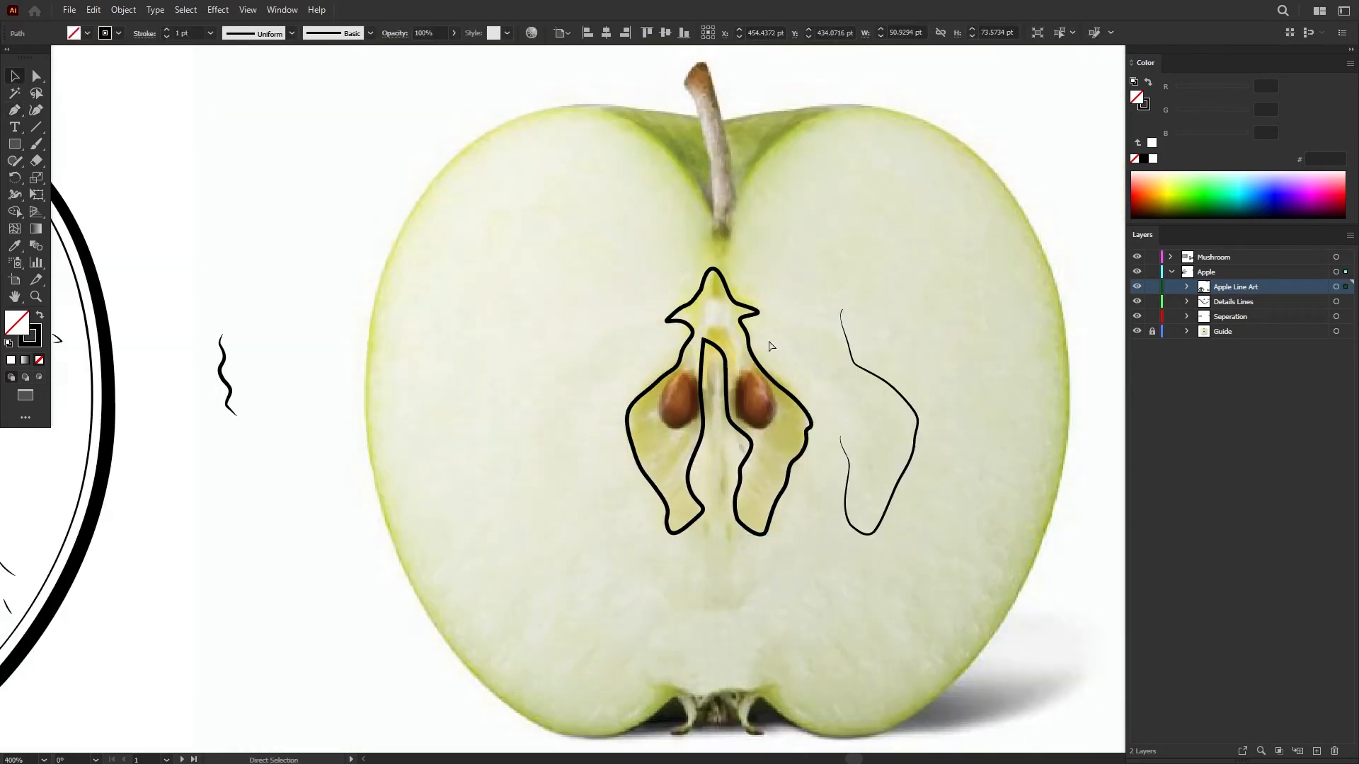
scroll(771, 348, up, 1)
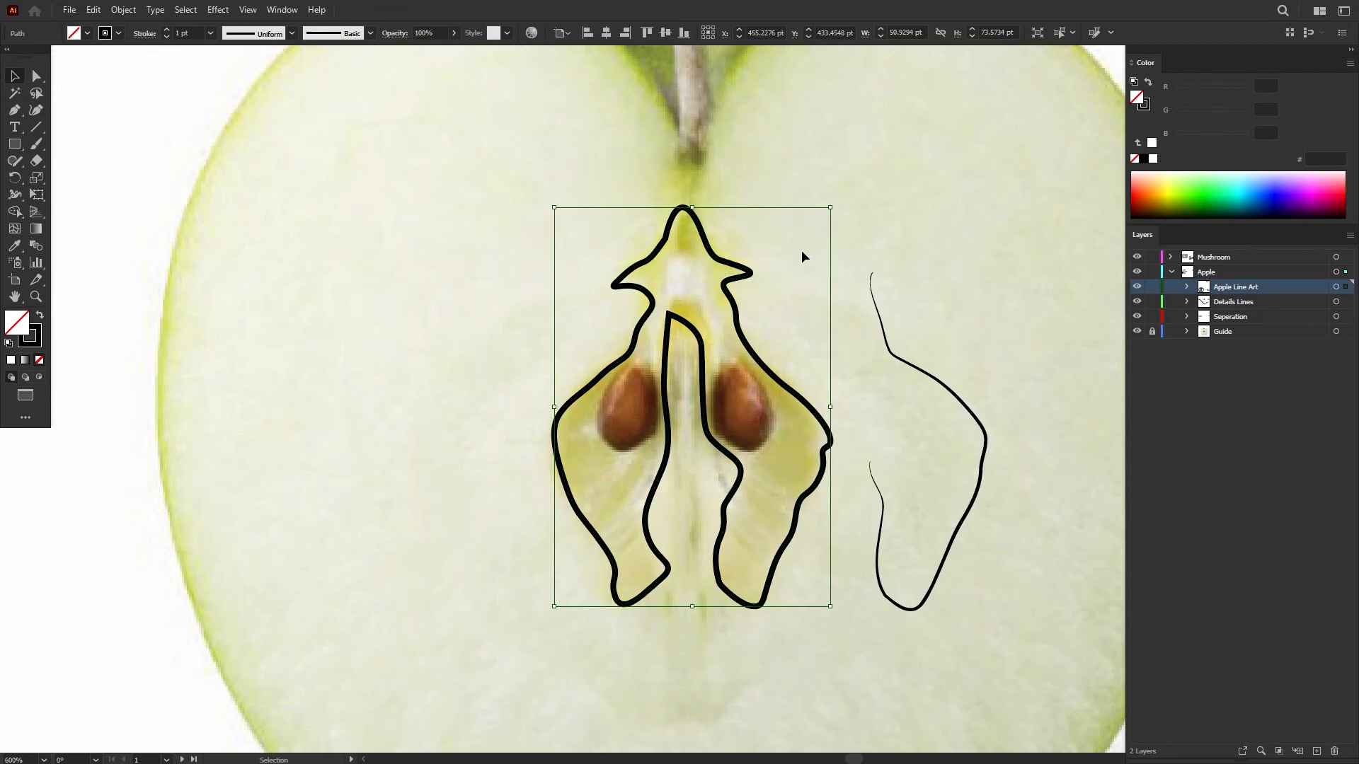
key(ctrl+z)
key(ctrl+z)
key(ctrl+z)
mouse_move(784, 385)
mouse_down()
mouse_move(952, 391)
mouse_move(785, 383)
mouse_up()
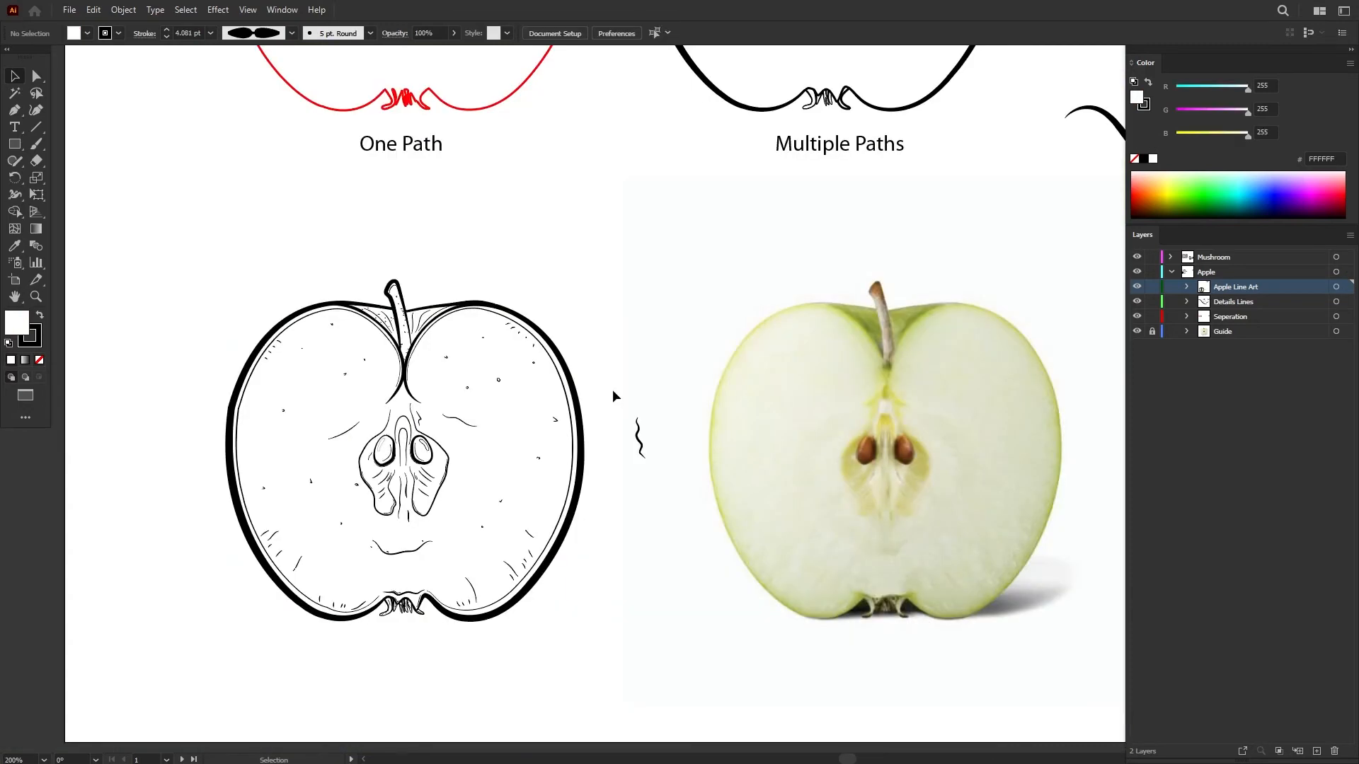
scroll(460, 367, up, 2)
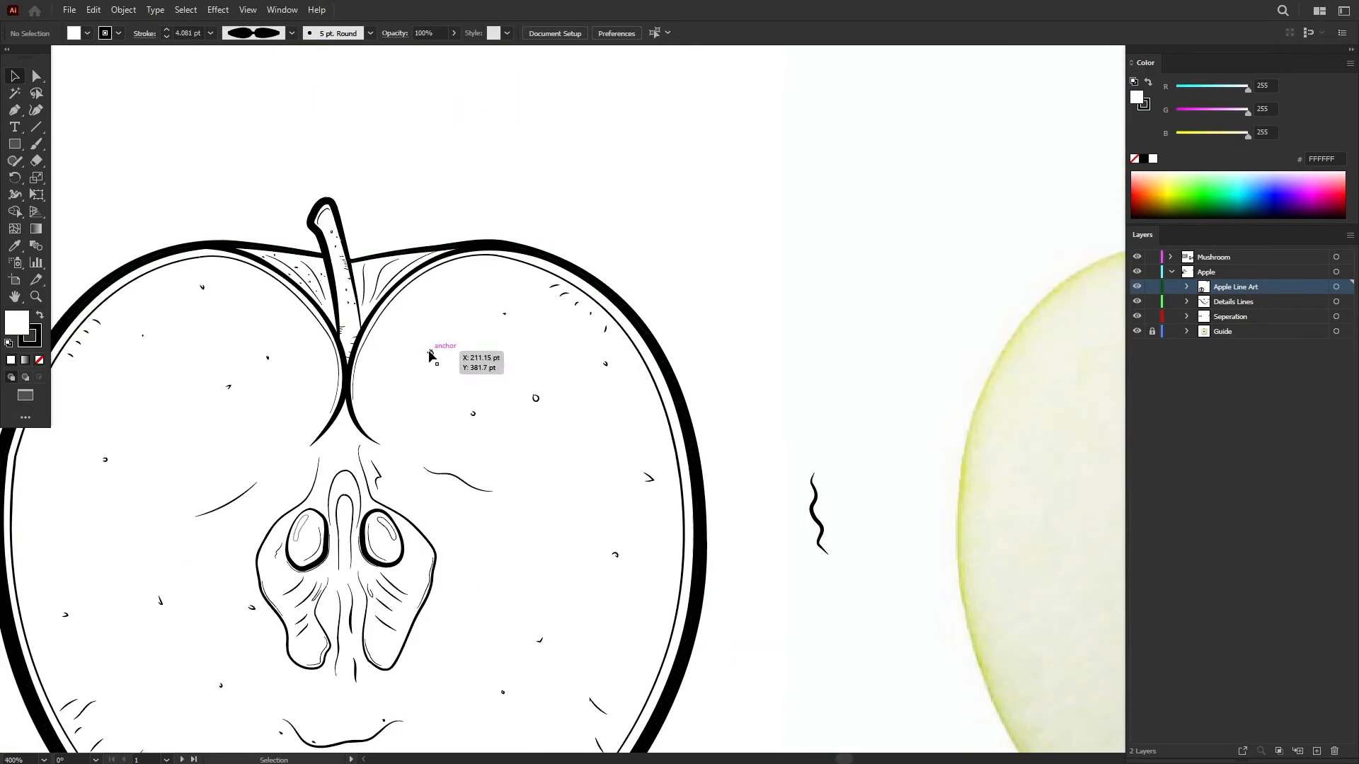
- Examine the apple line art's base and calyx details, and compare them with the same area of the reference photo
scroll(496, 396, left, 6)
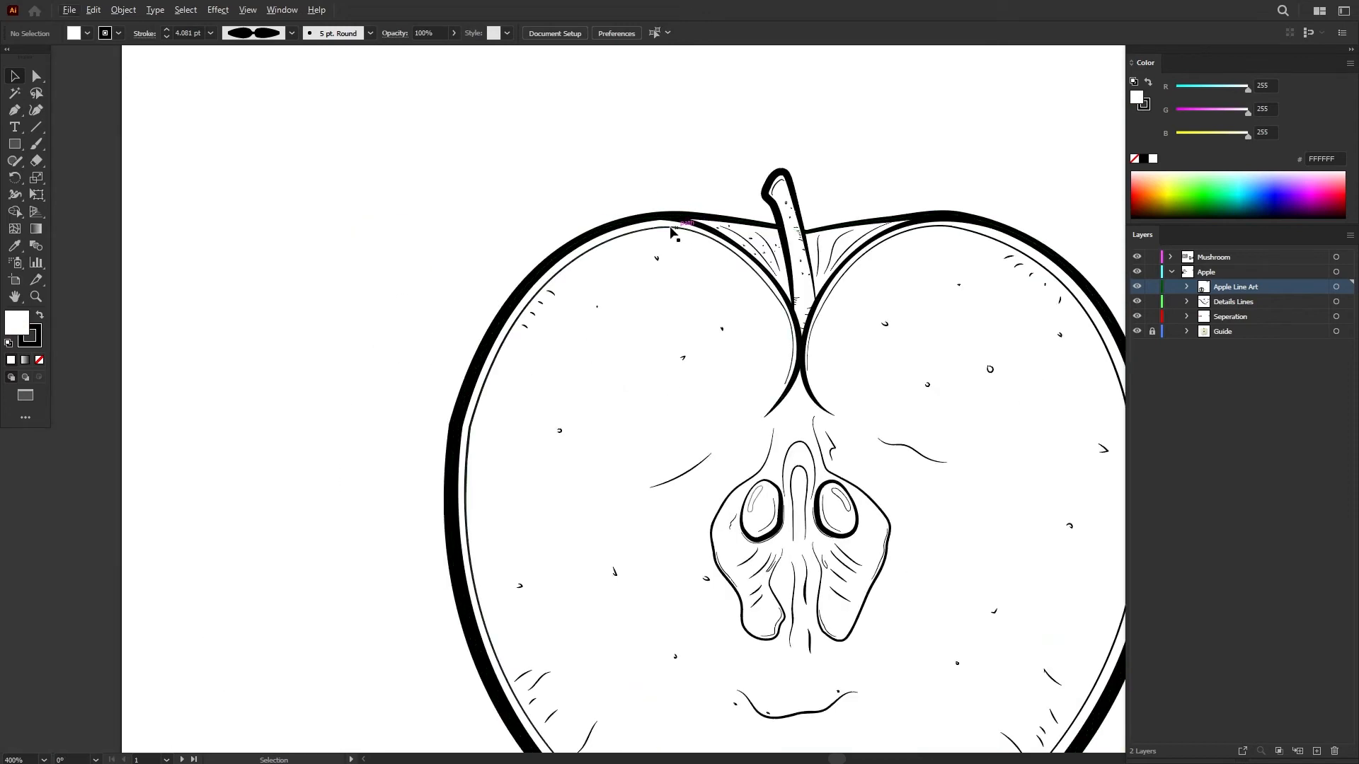
drag(494, 550, 310, 324)
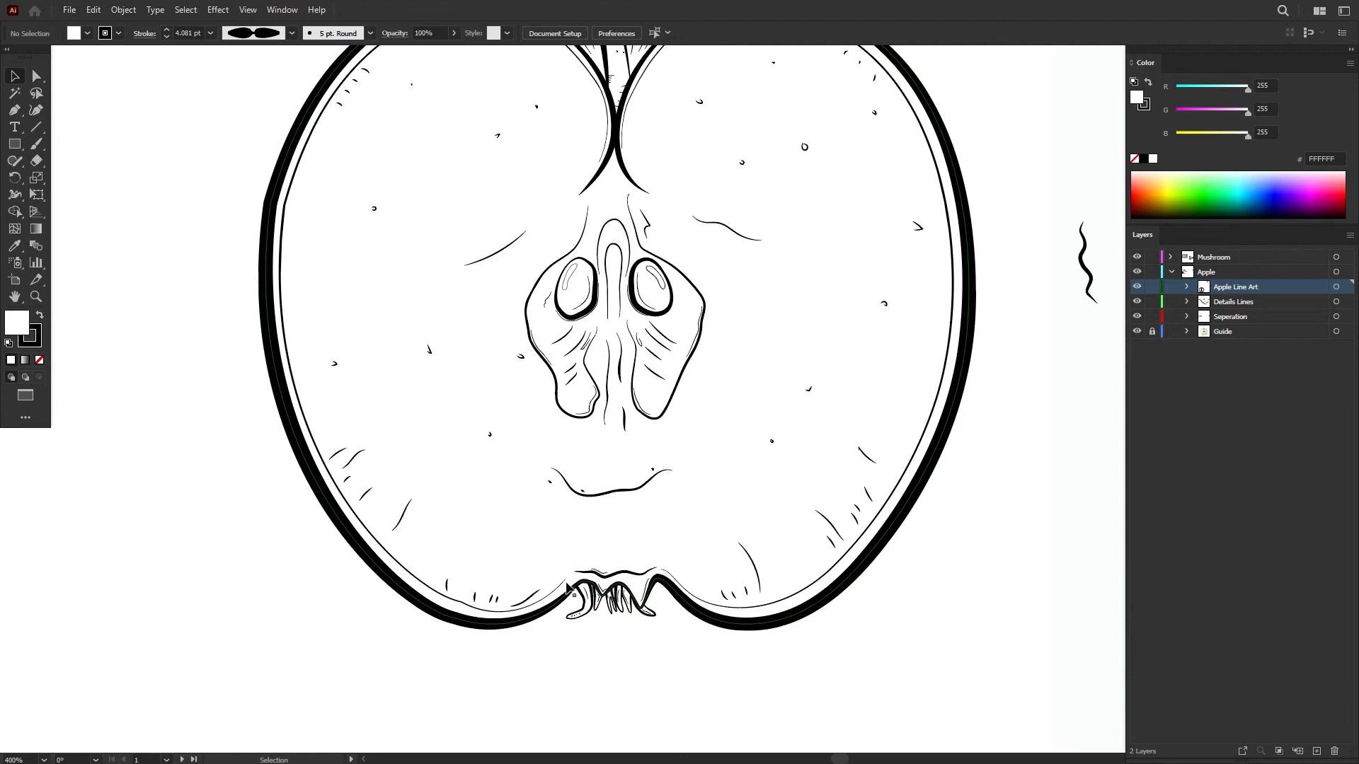
scroll(485, 597, up, 2)
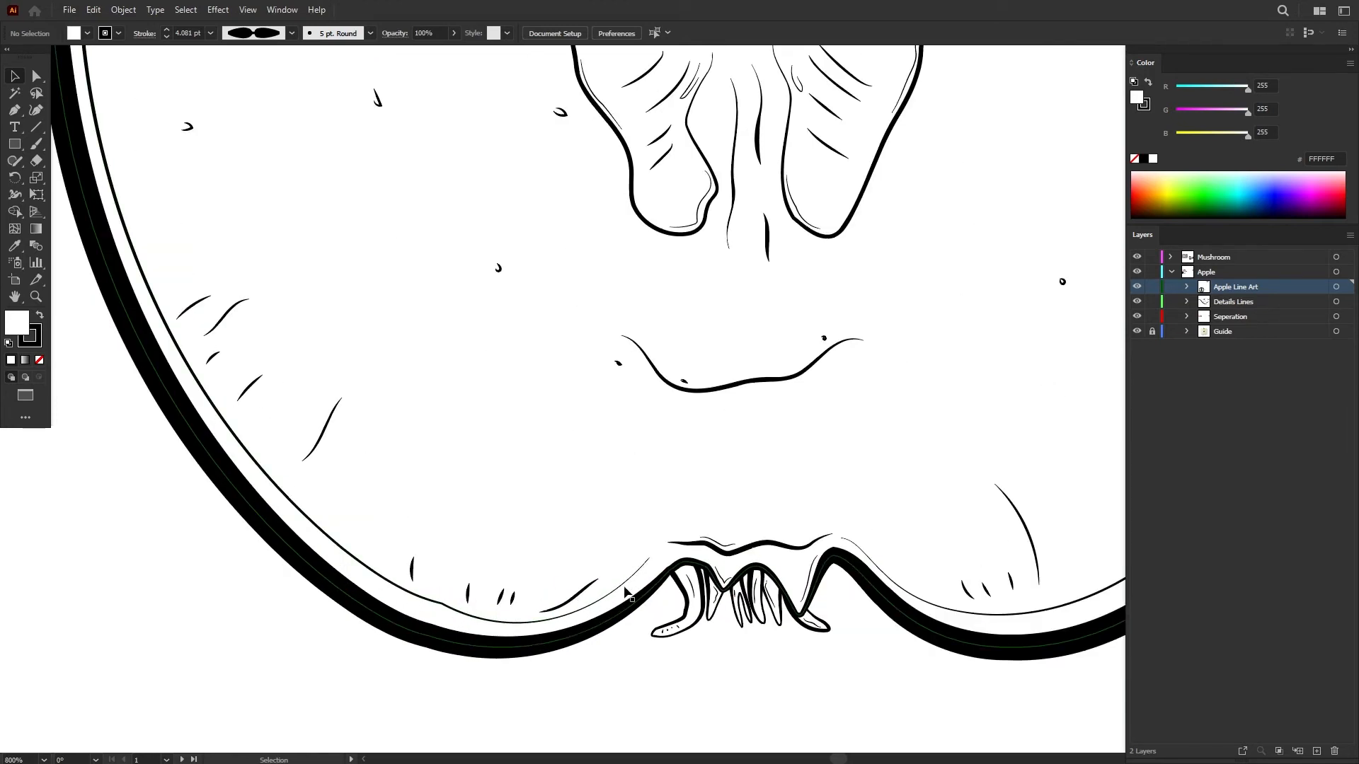
drag(730, 580, 559, 497)
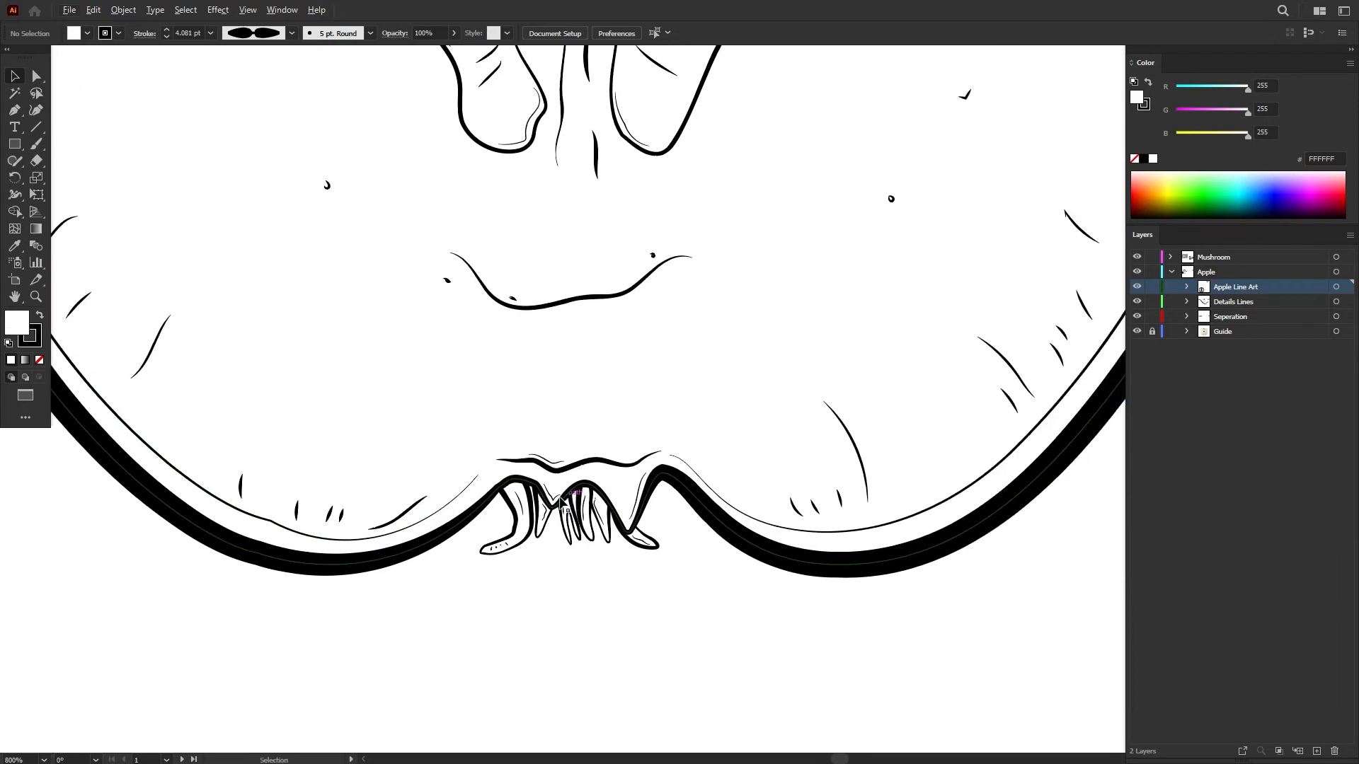
scroll(559, 498, up, 4)
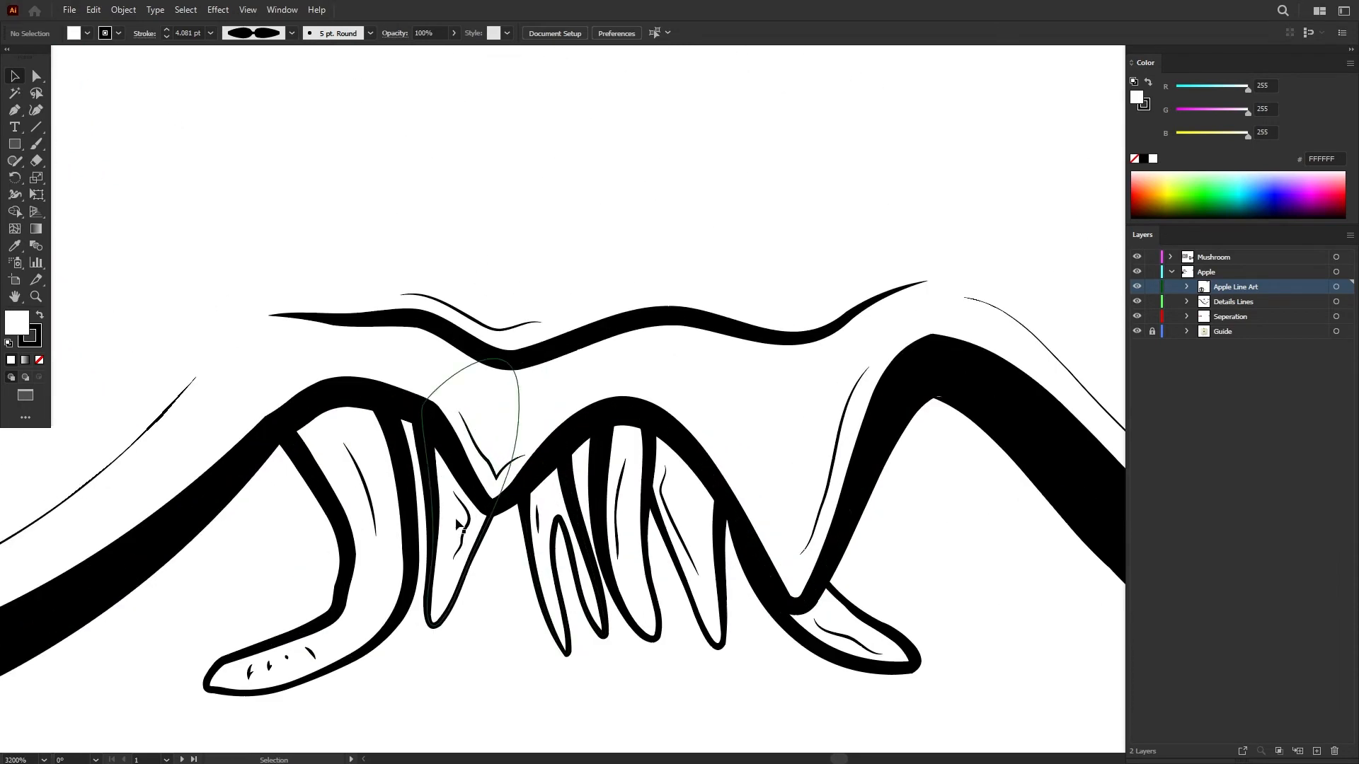
scroll(359, 520, down, 3)
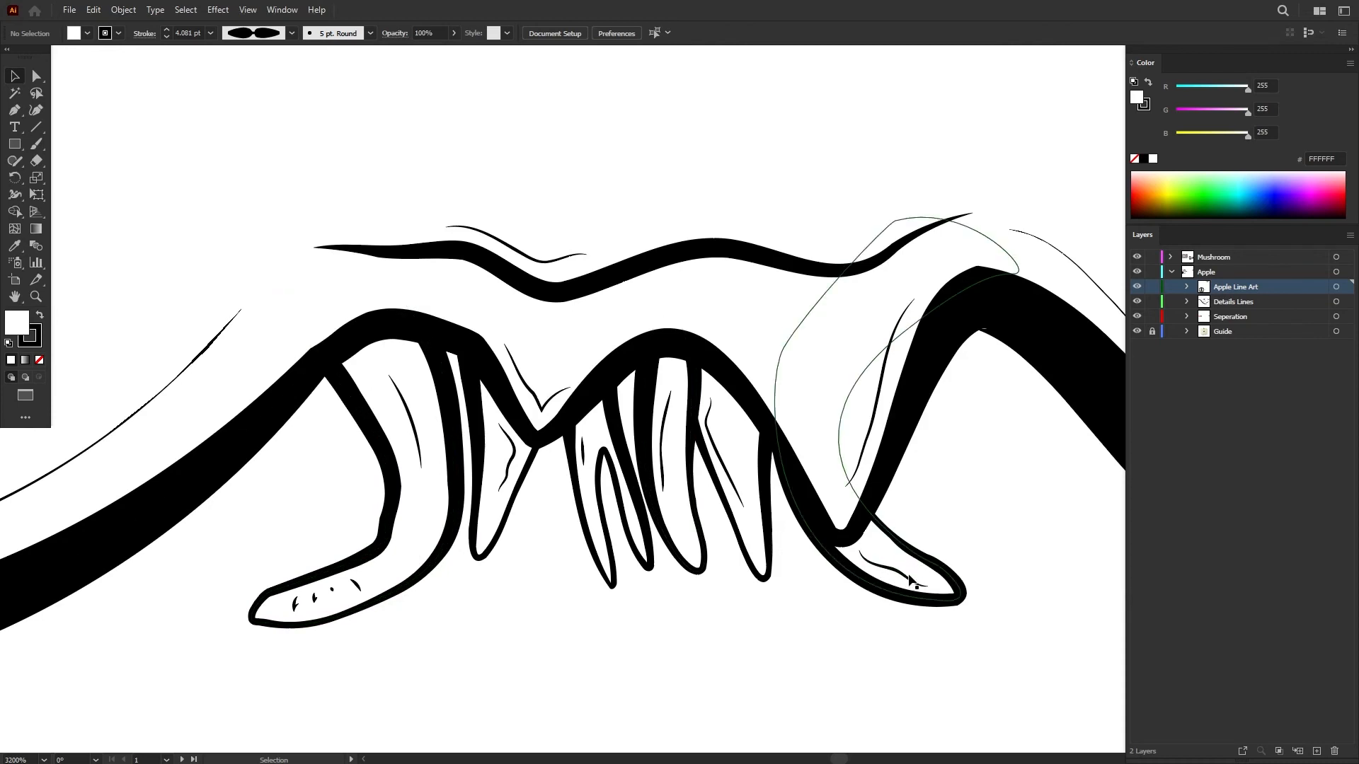
scroll(914, 582, down, 7)
drag(952, 535, 148, 453)
scroll(811, 480, up, 4)
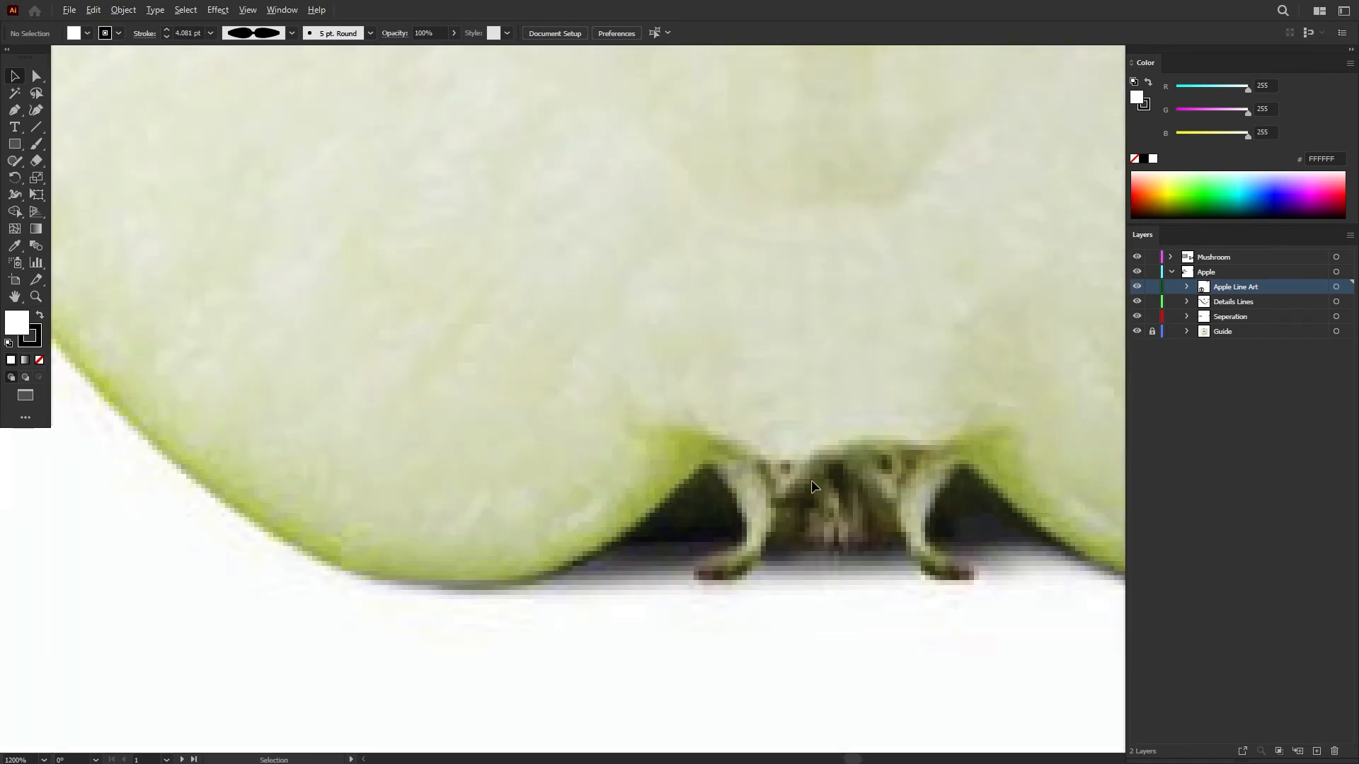
scroll(746, 484, down, 5)
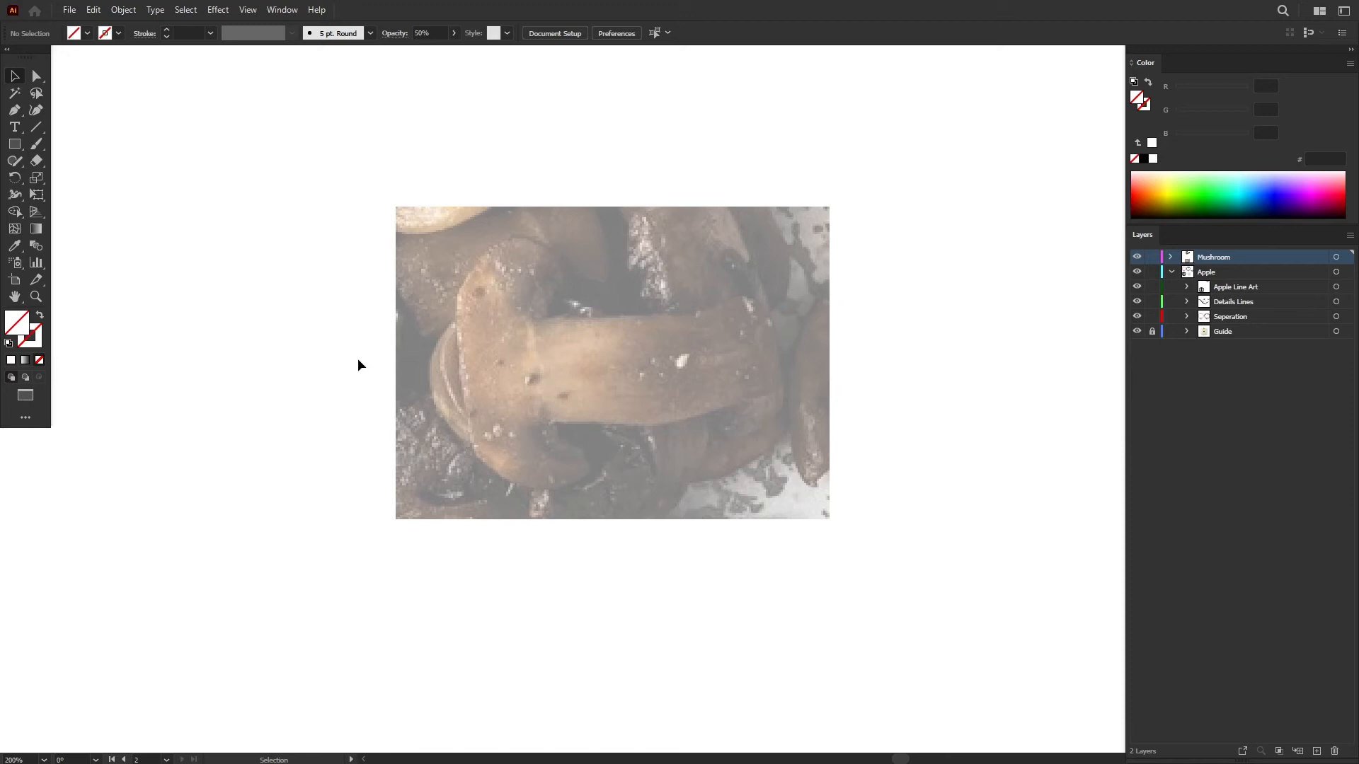
- Trace the mushroom cap in the photo with the Pen tool as one closed path around its outer curve and both lobes
scroll(478, 301, up, 1)
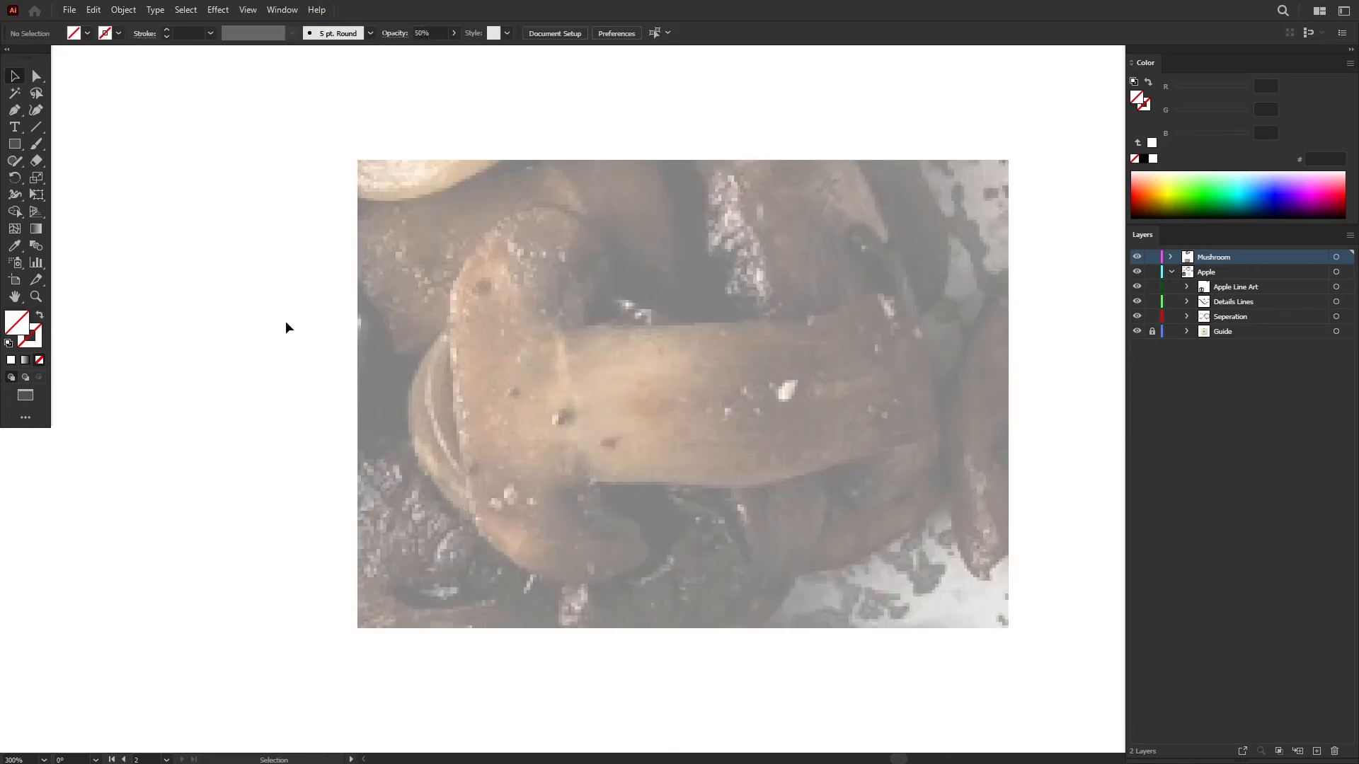
key(p)
scroll(593, 260, up, 1)
mouse_move(553, 197)
mouse_down()
mouse_move(513, 192)
mouse_move(479, 210)
mouse_up()
drag(403, 310, 402, 336)
drag(406, 414, 409, 434)
drag(421, 537, 430, 558)
scroll(473, 591, up, 2)
drag(588, 657, 633, 669)
drag(809, 644, 828, 632)
scroll(840, 563, down, 1)
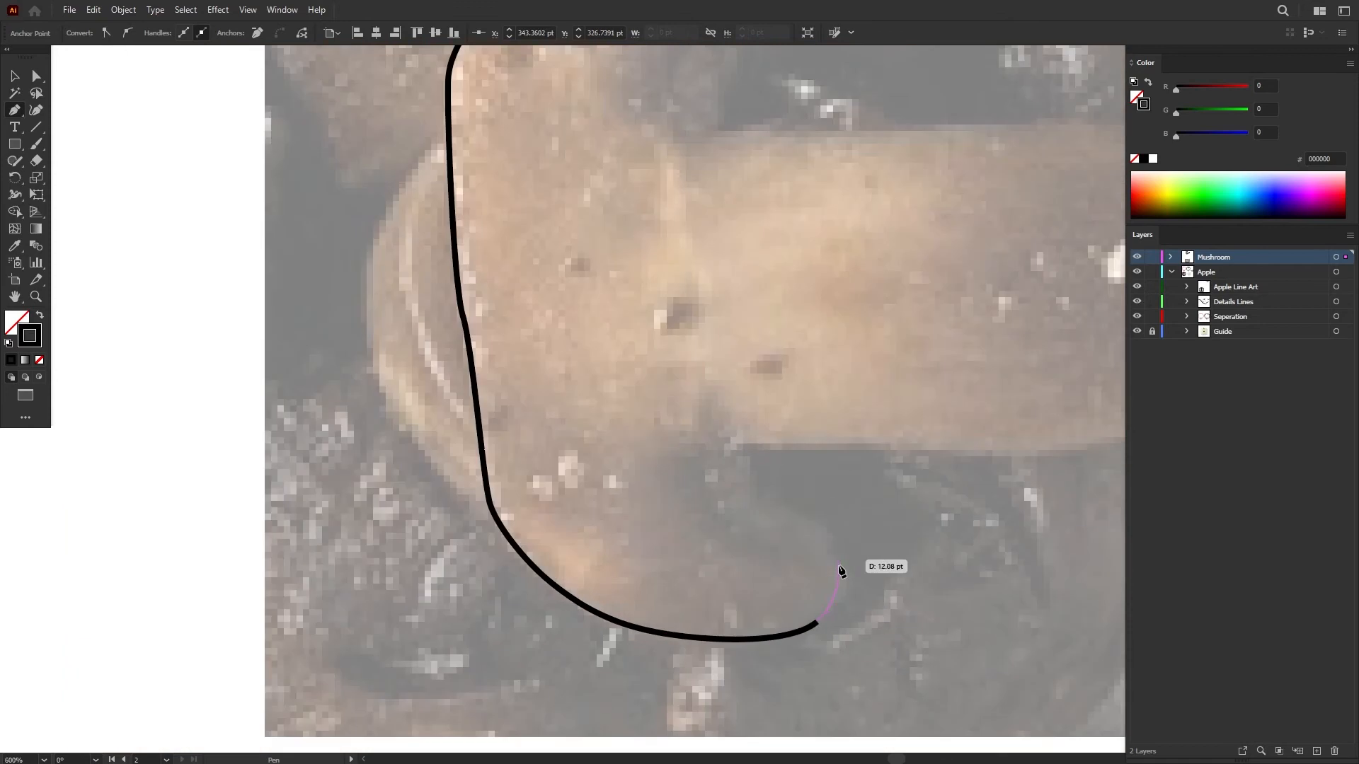
scroll(841, 570, down, 3)
scroll(652, 434, up, 2)
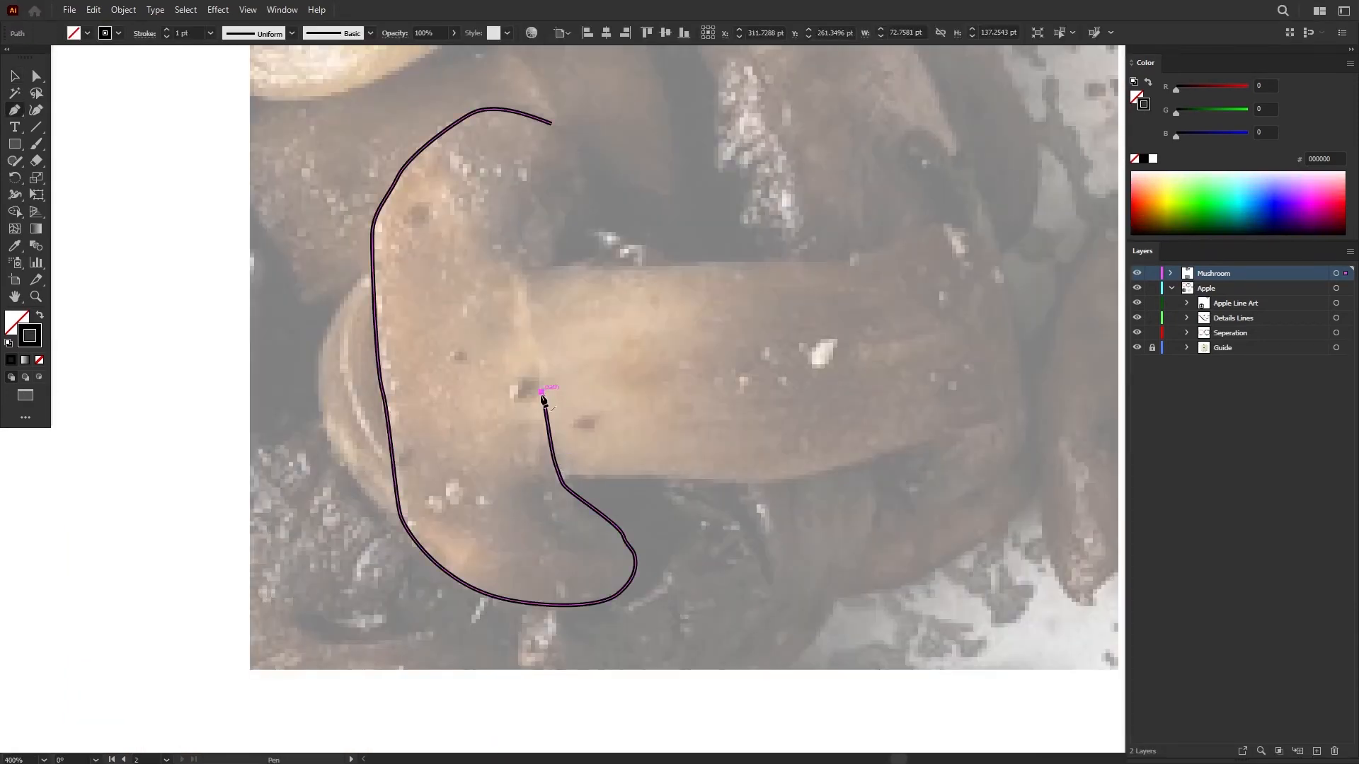
click(576, 152)
click(496, 109)
- Trace the mushroom's stem with the Pen tool as a separate closed path whose inner end overlaps the cap
click(936, 223)
click(1002, 407)
click(949, 427)
click(835, 467)
click(797, 474)
drag(797, 473, 796, 474)
drag(715, 478, 645, 476)
drag(536, 473, 525, 464)
drag(508, 396, 509, 365)
drag(523, 269, 532, 265)
drag(643, 266, 679, 266)
drag(855, 259, 871, 255)
drag(936, 223, 946, 225)
key(v)
click(718, 612)
scroll(717, 612, up, 1)
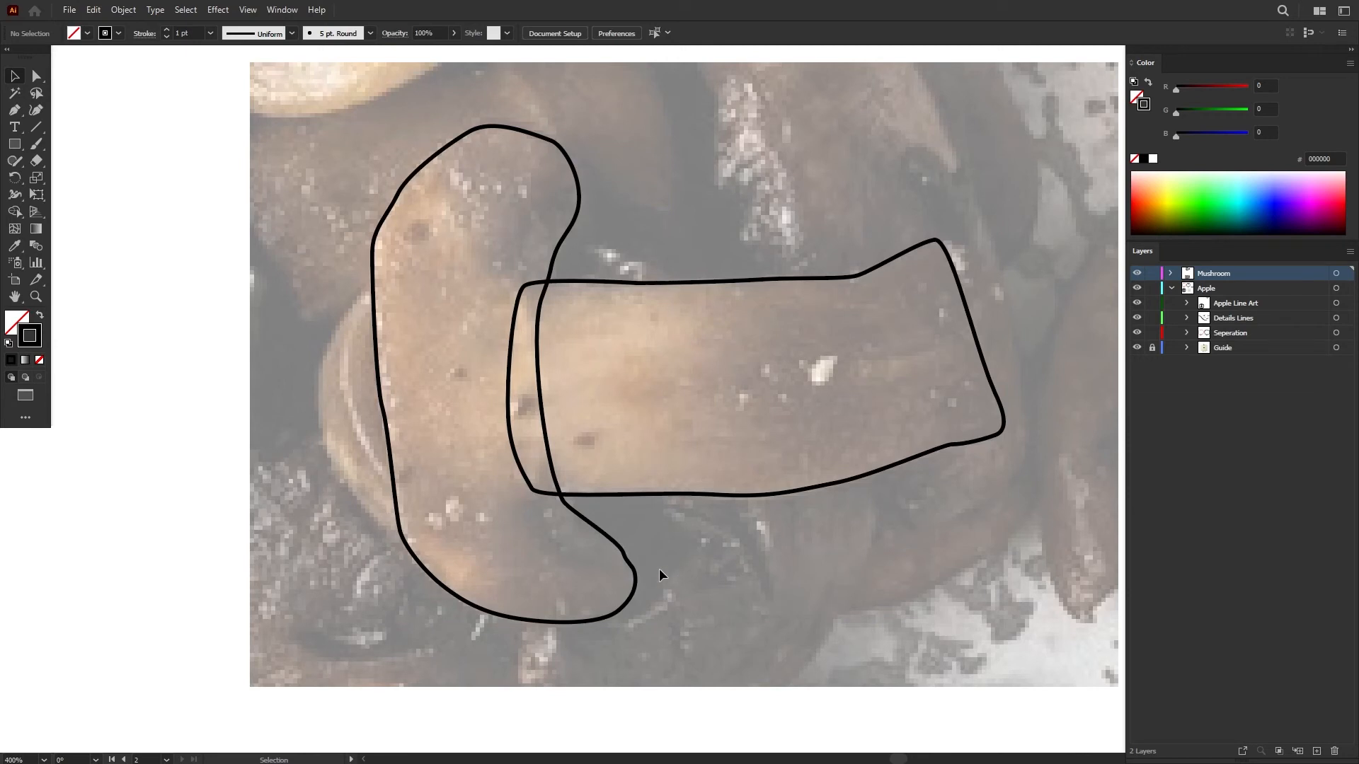
- Vary the outline widths with the Width tool, thickening the cap's outer lower edge and the stem's lower edge
key(shift+w)
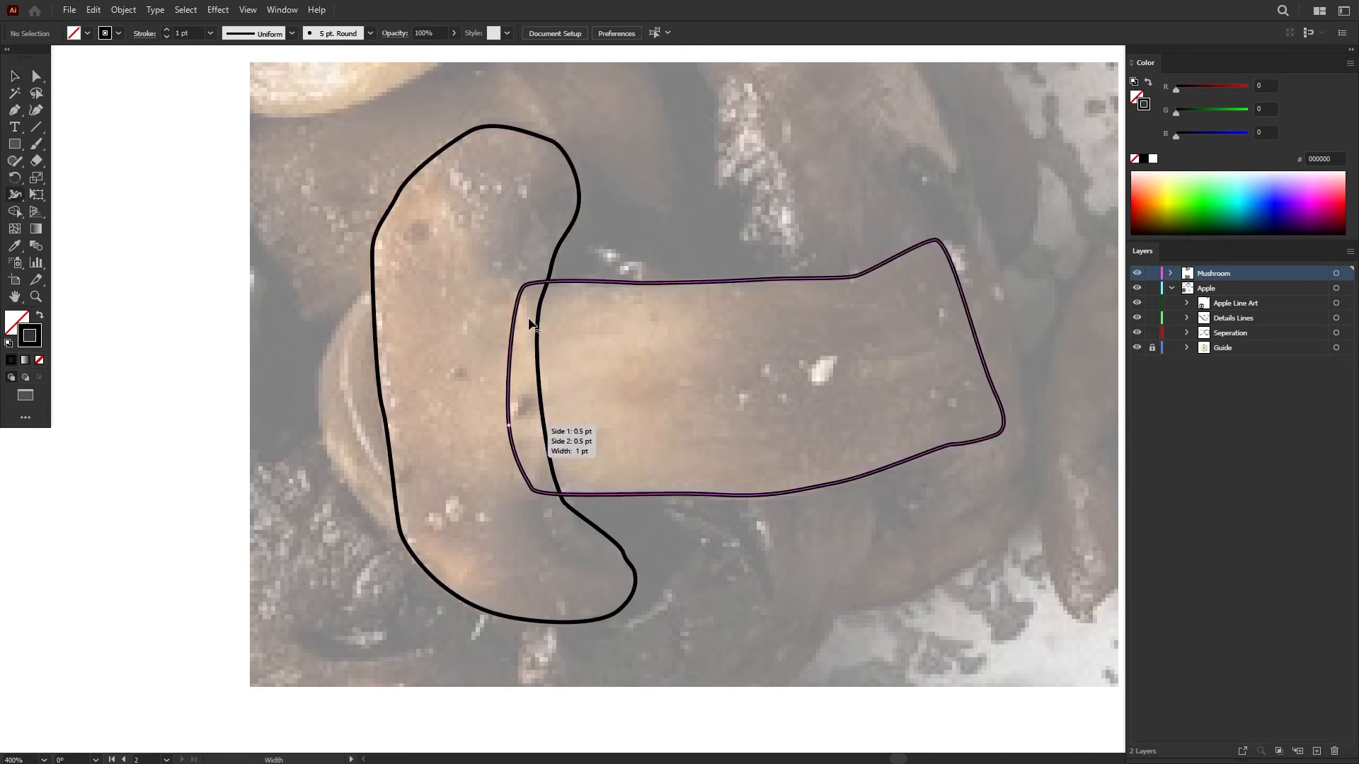
drag(516, 583, 500, 587)
drag(450, 606, 448, 611)
key(ctrl+z)
drag(395, 555, 389, 560)
drag(631, 497, 634, 509)
key(v)
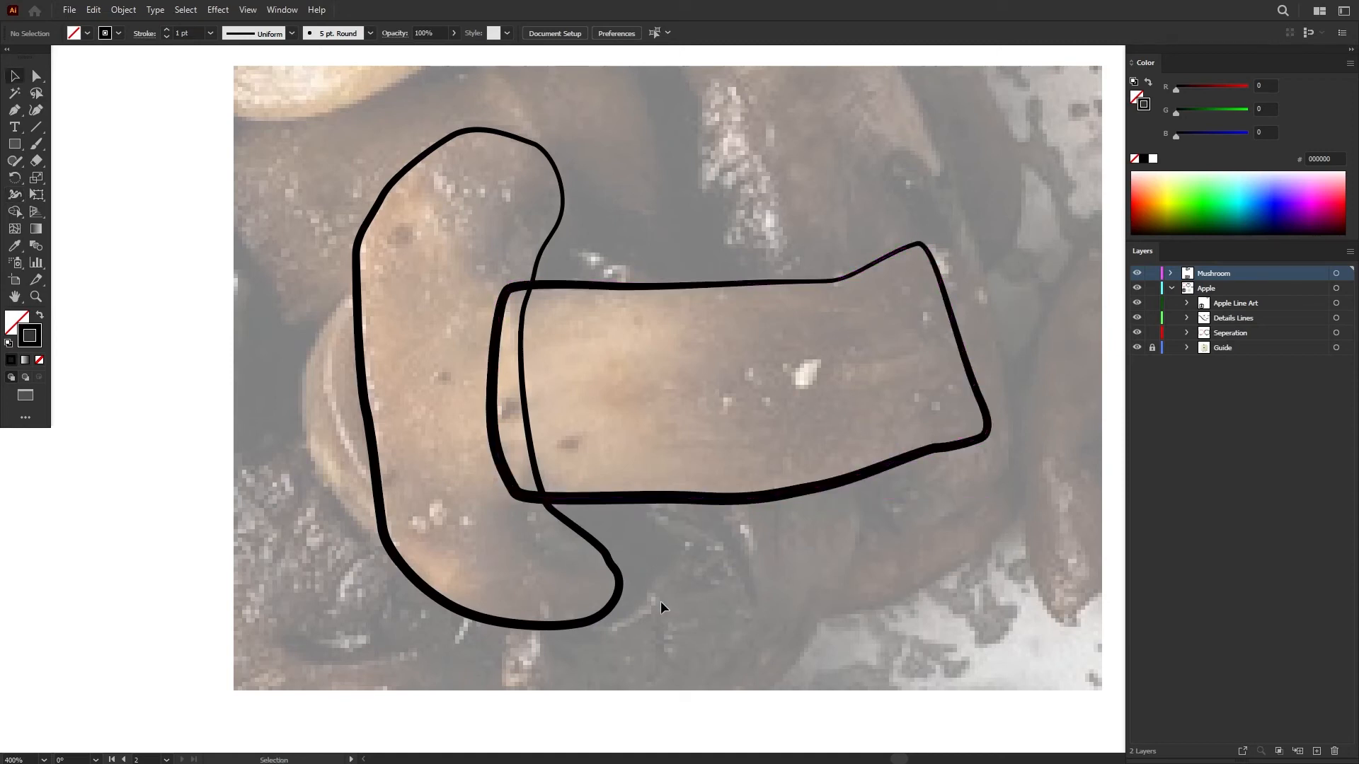
- Fill the stem path and the cap path with white
click(620, 504)
double_click(1136, 97)
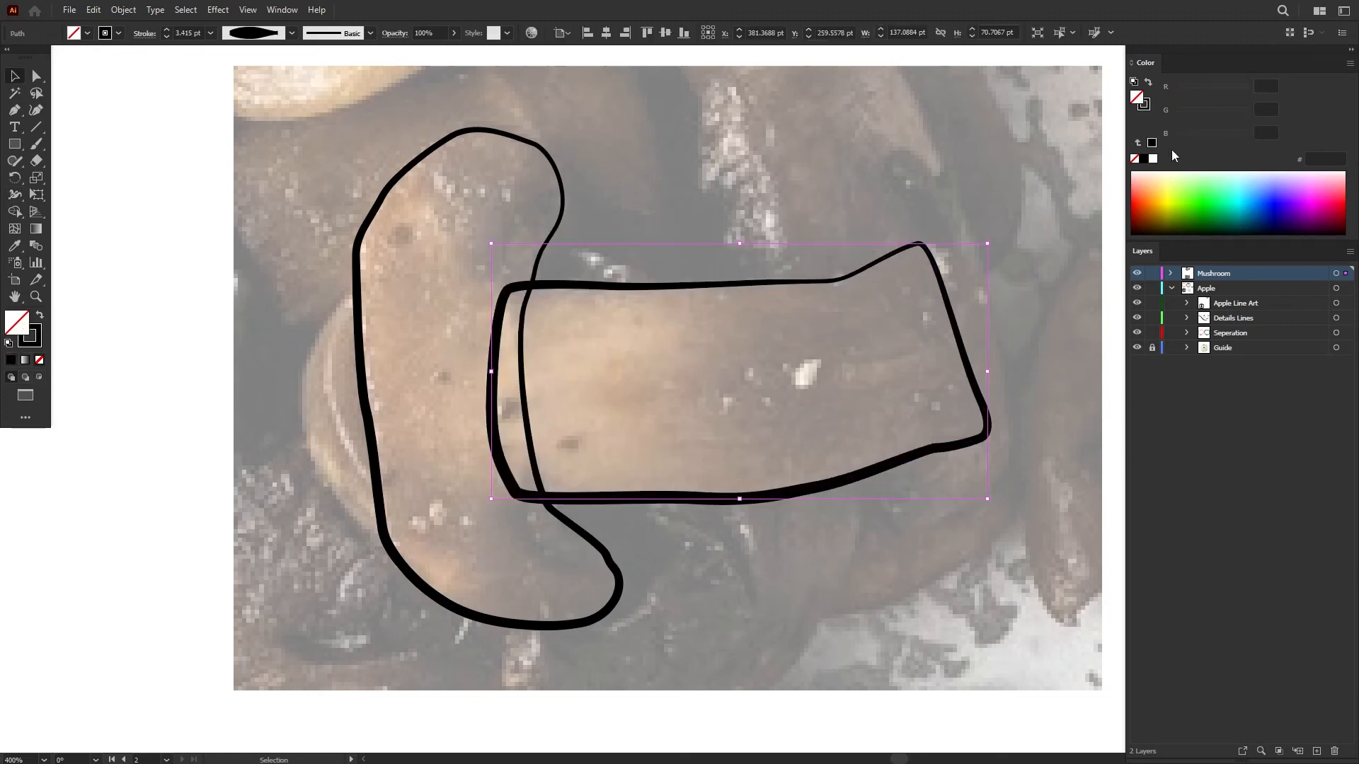
click(1153, 159)
click(560, 183)
click(1153, 158)
- Move the filled cap and stem together off the mushroom in the photo, toward the empty area on its right
click(519, 294)
scroll(519, 312, down, 1)
drag(515, 352, 699, 349)
scroll(510, 358, left, 3)
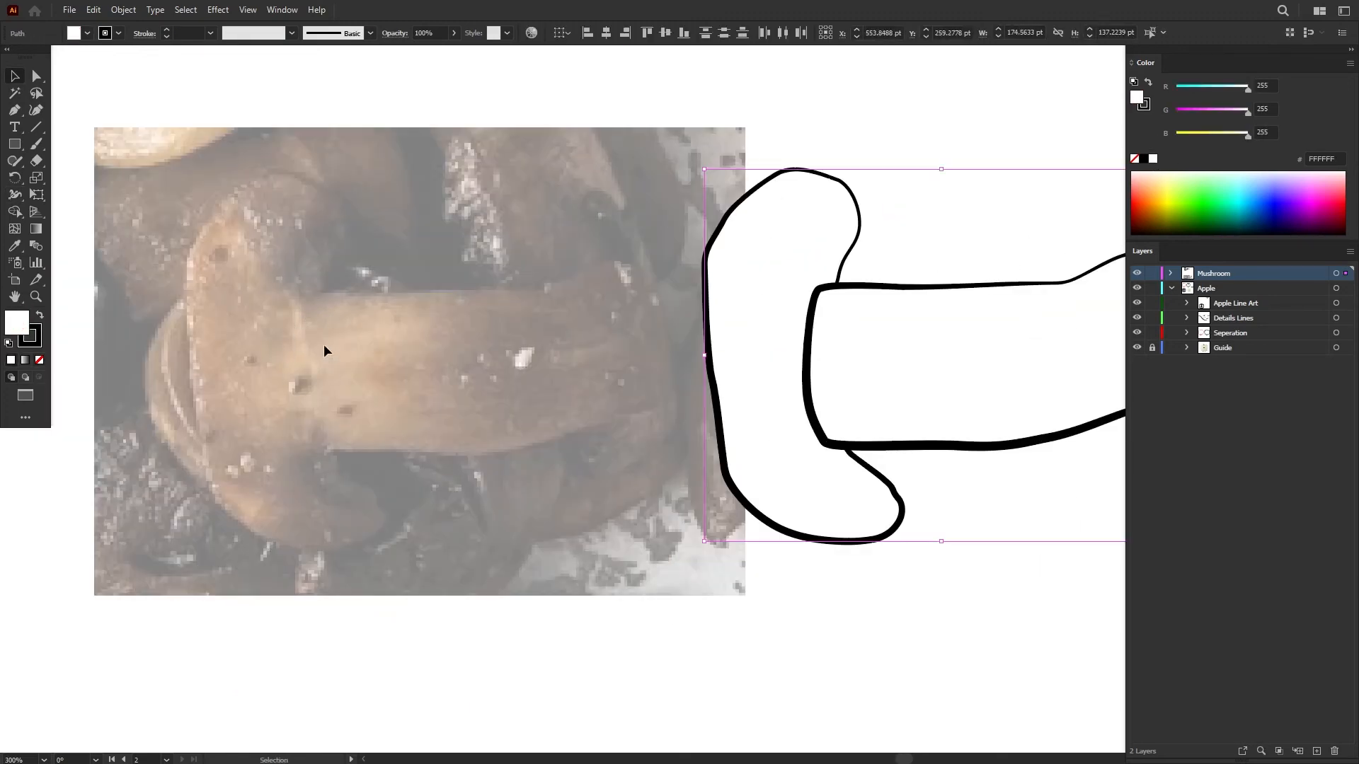
scroll(659, 345, right, 3)
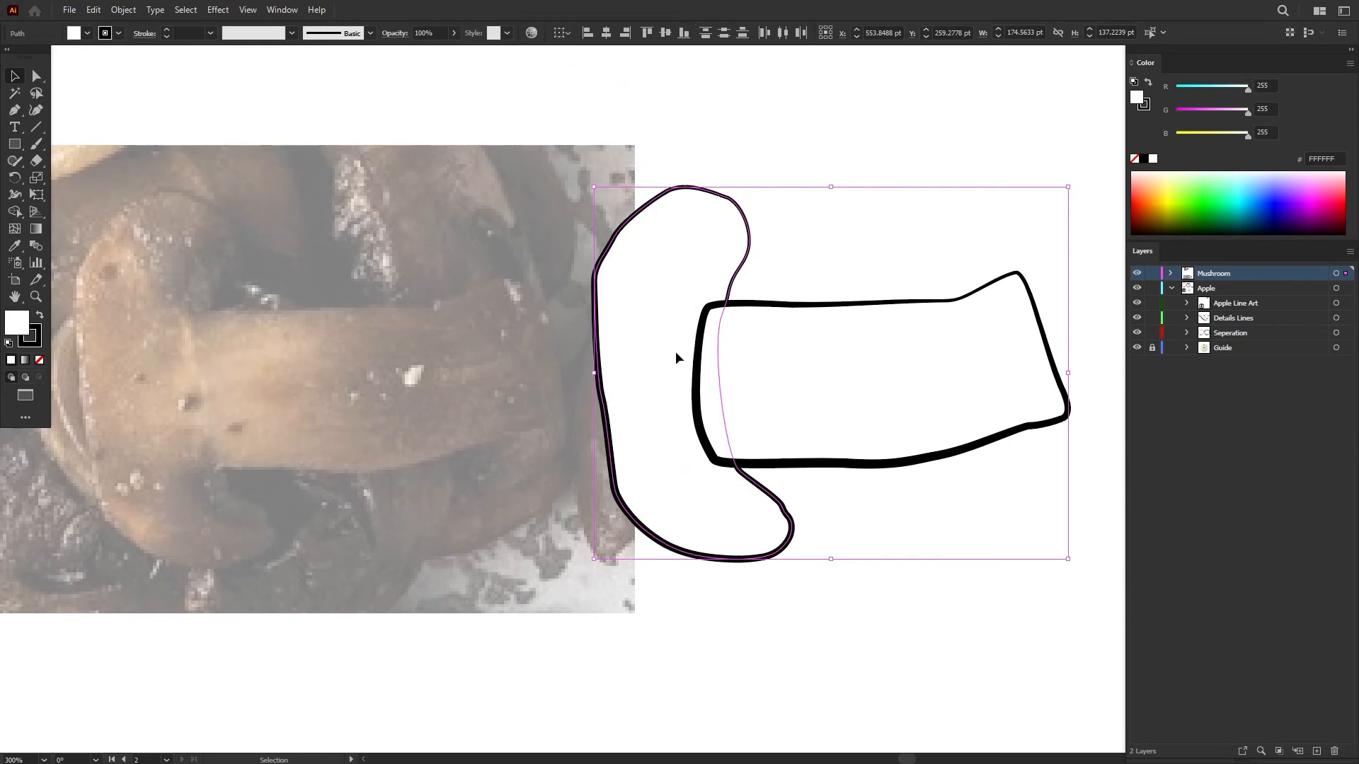
scroll(704, 347, up, 1)
- Thin the stem's outline with the Width tool along the end and corners that overlap the cap
key(shift+w)
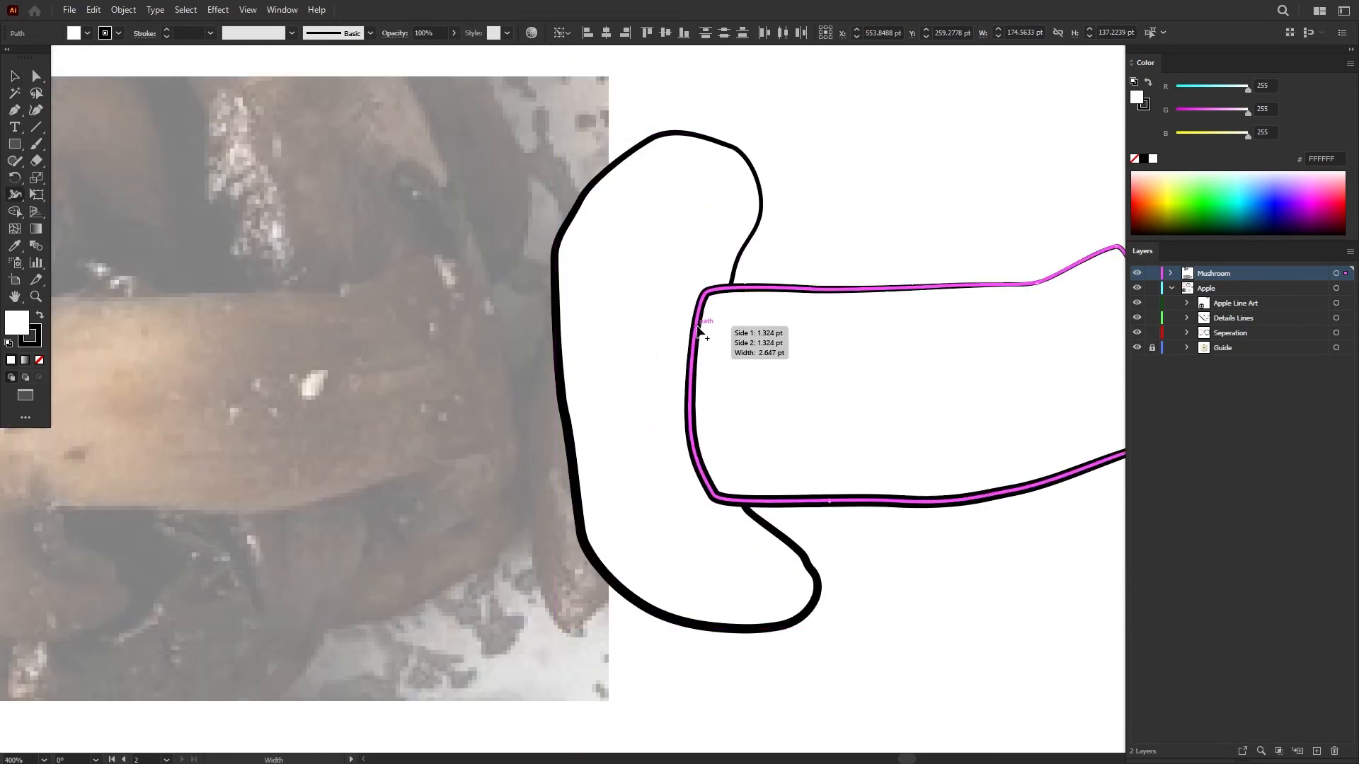
scroll(698, 326, up, 2)
drag(697, 294, 697, 300)
scroll(716, 330, down, 4)
drag(708, 520, 709, 522)
key(v)
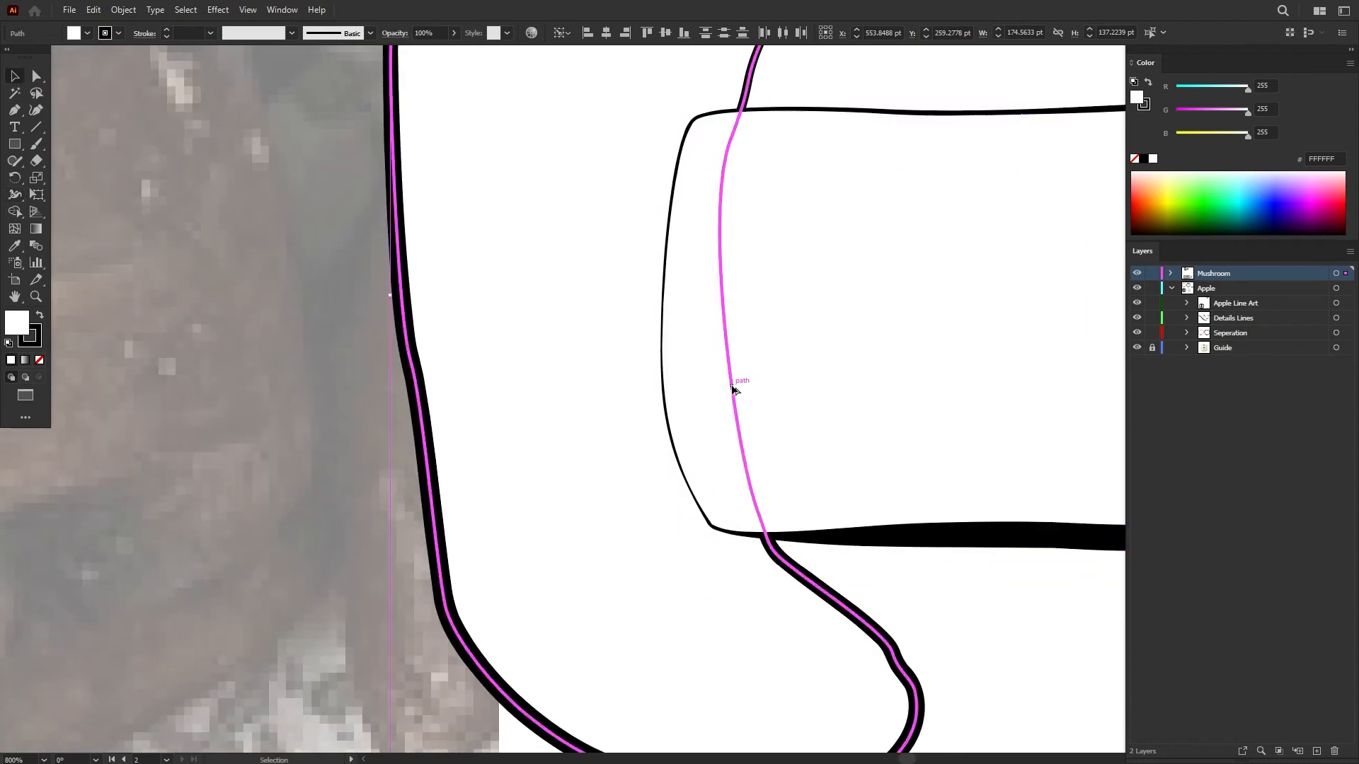
scroll(732, 389, down, 2)
click(821, 482)
scroll(756, 424, down, 1)
scroll(841, 635, down, 1)
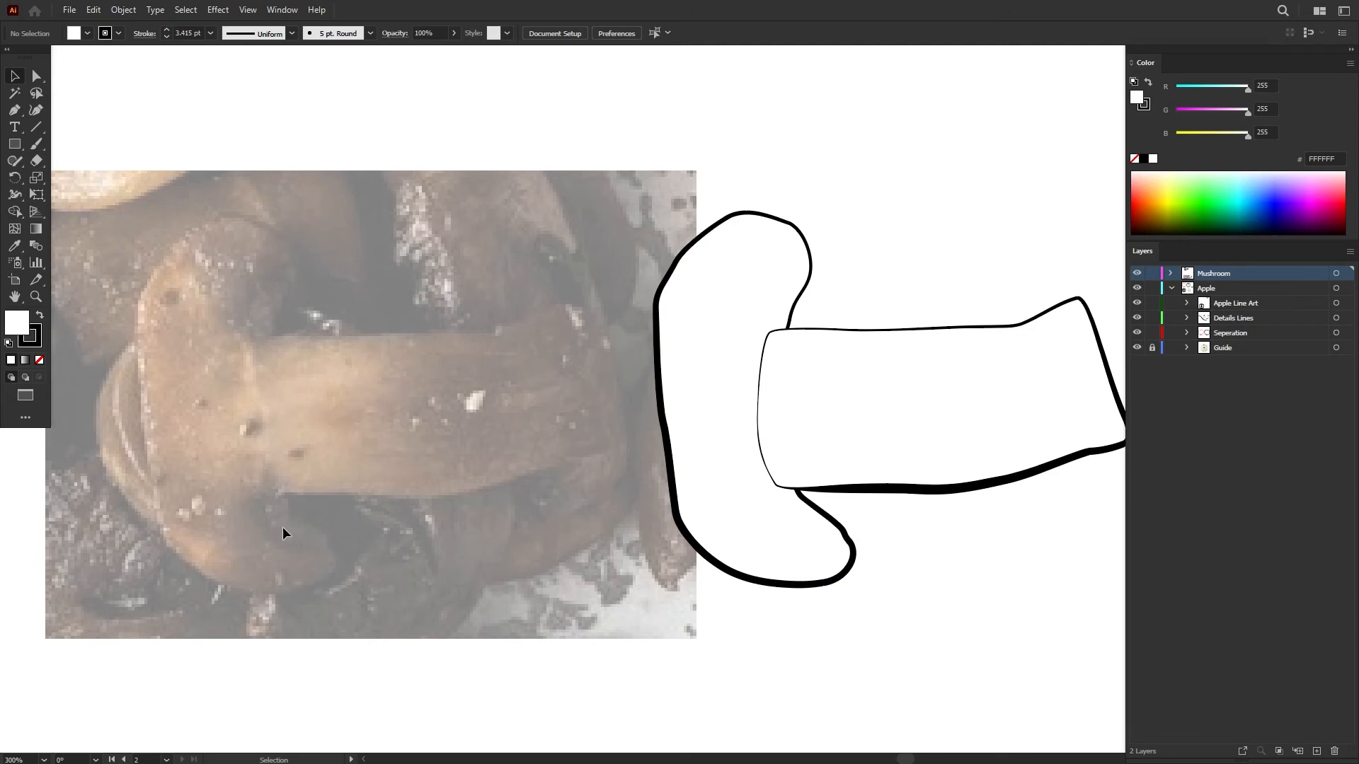
- Draw an open inner contour line with the Pen tool, following the inside of the cap's outer edge from its top to its lower lobe
key(p)
scroll(732, 233, up, 3)
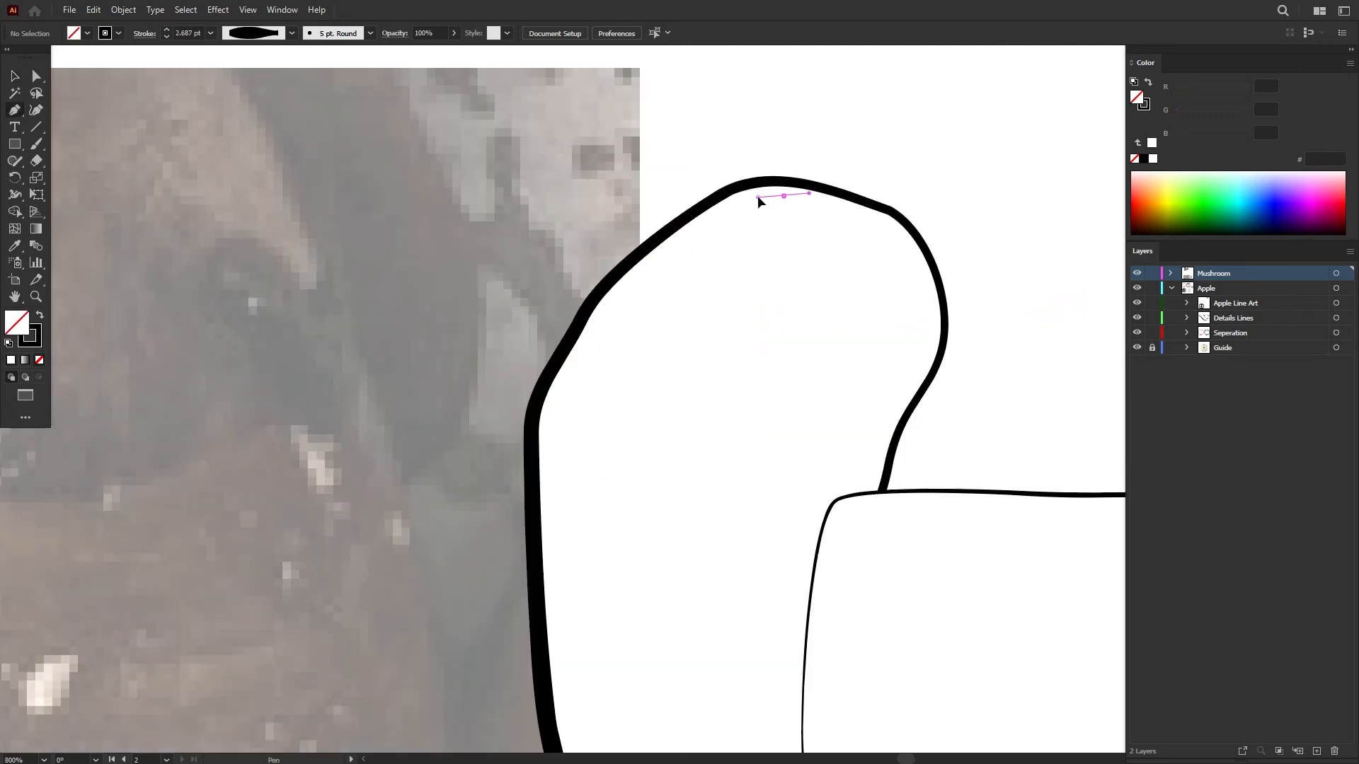
drag(652, 263, 616, 294)
click(544, 429)
key(space)
drag(552, 568, 539, 469)
key(space)
drag(584, 635, 541, 420)
click(525, 453)
drag(546, 601, 552, 620)
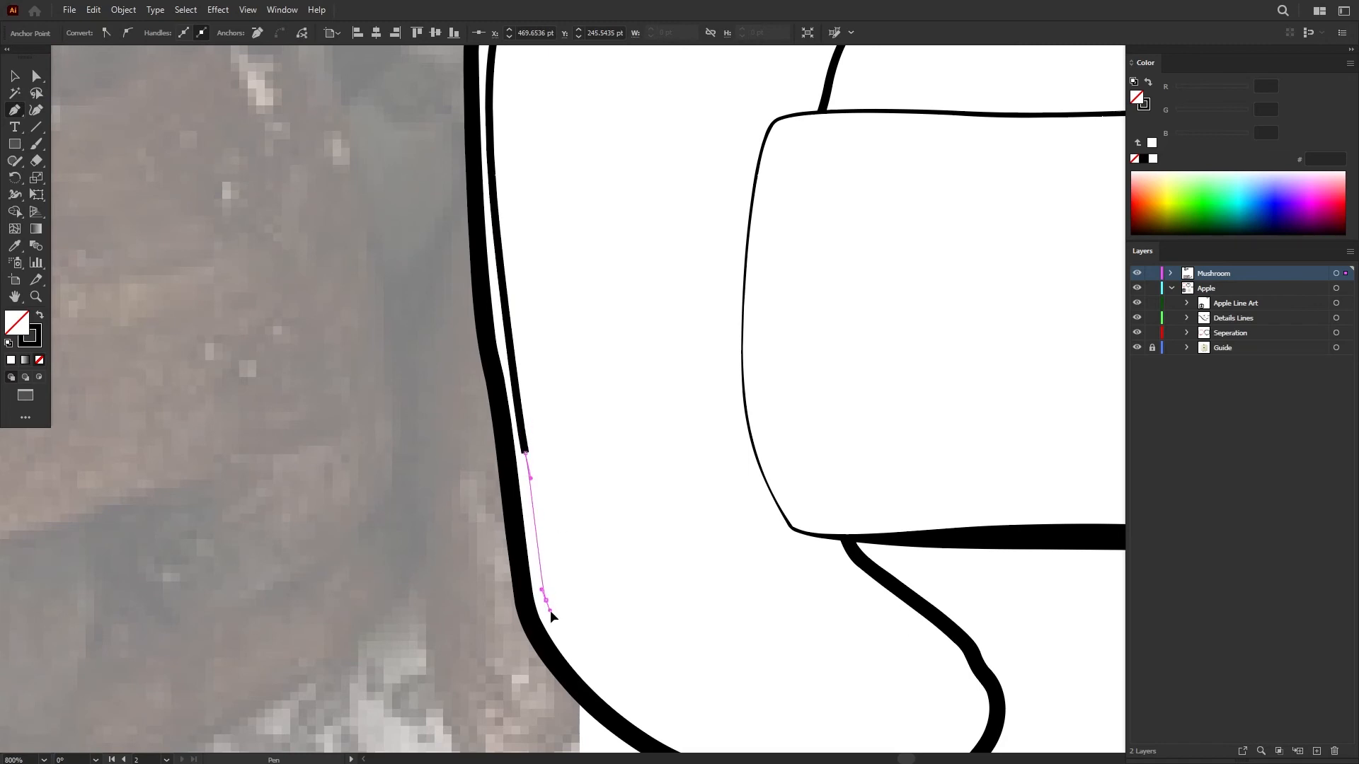
key(space)
drag(636, 646, 510, 427)
drag(552, 522, 649, 565)
drag(741, 559, 772, 564)
key(v)
- Give the cap's inner contour line a width profile that tapers at both ends
click(679, 567)
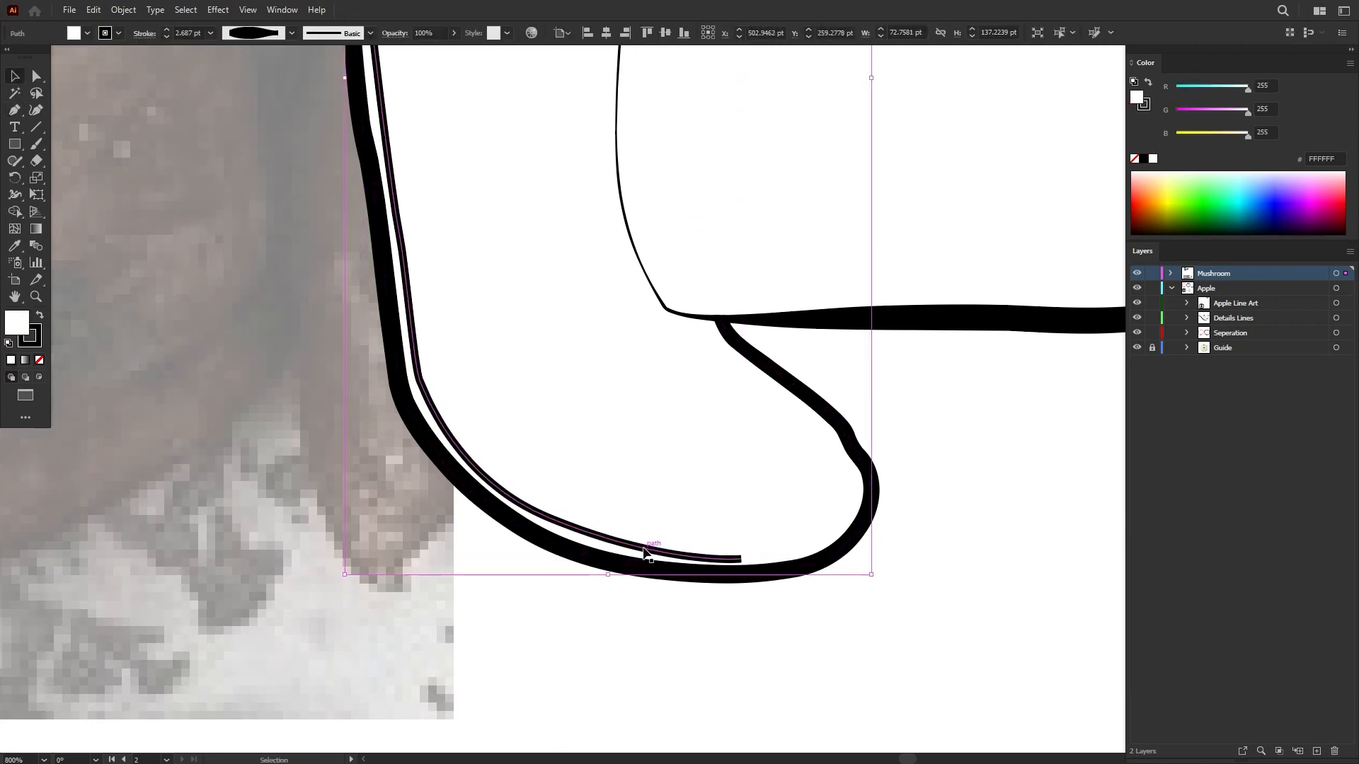
click(652, 555)
scroll(664, 561, up, 1)
scroll(664, 561, up, 1)
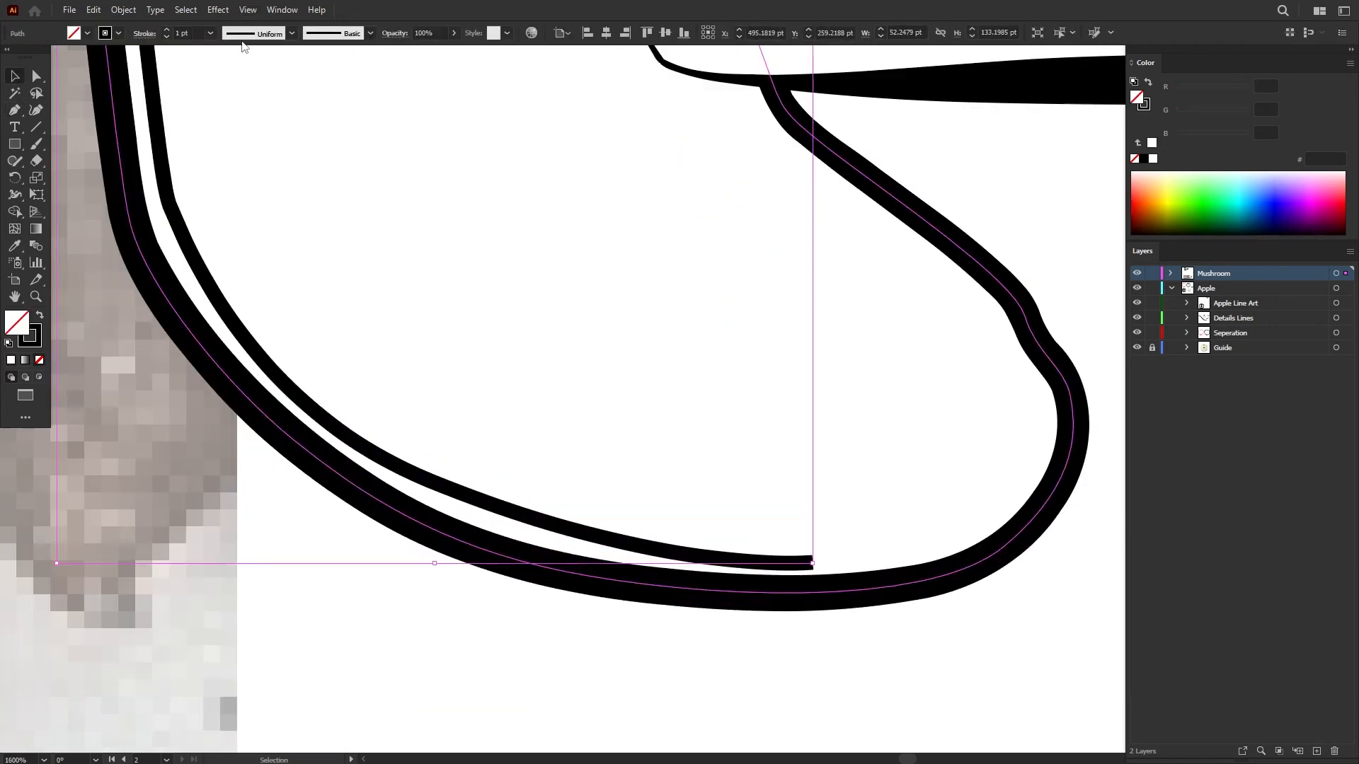
click(249, 35)
click(243, 86)
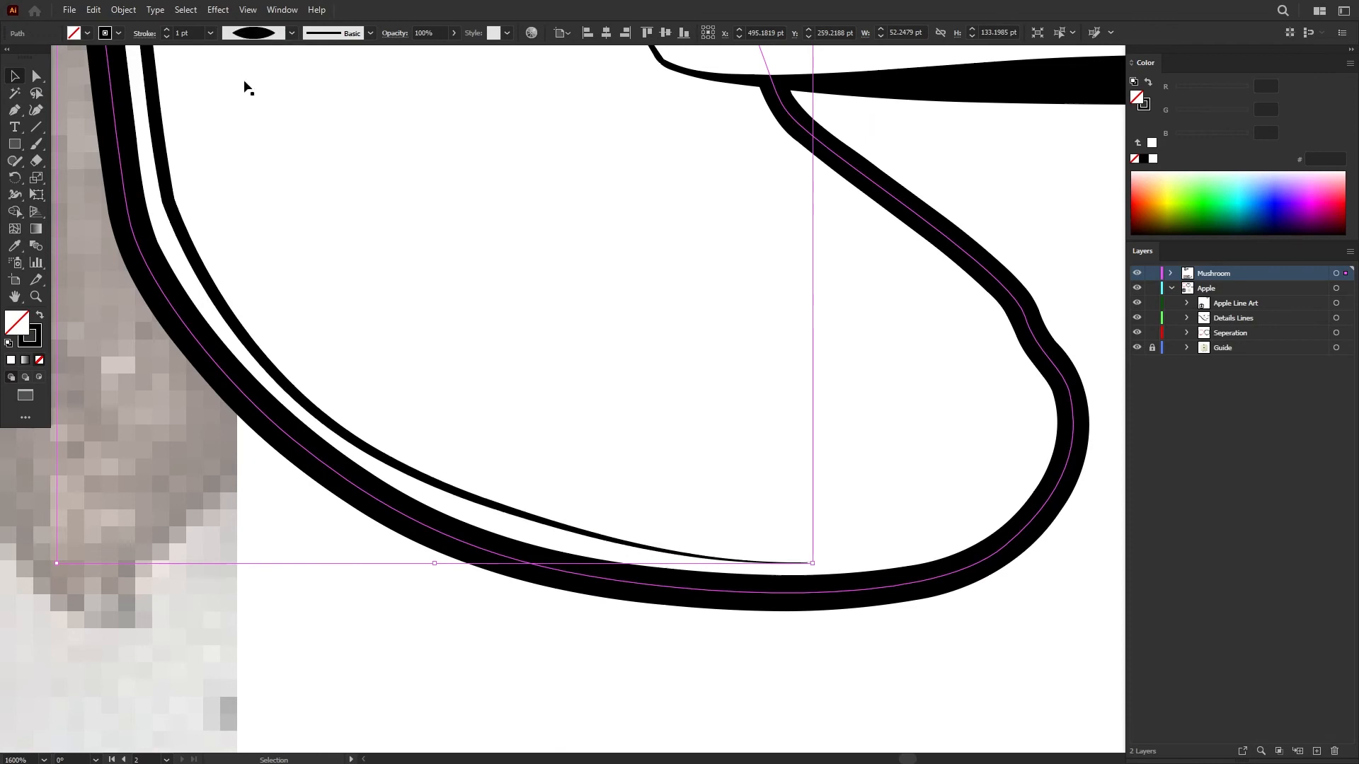
click(317, 180)
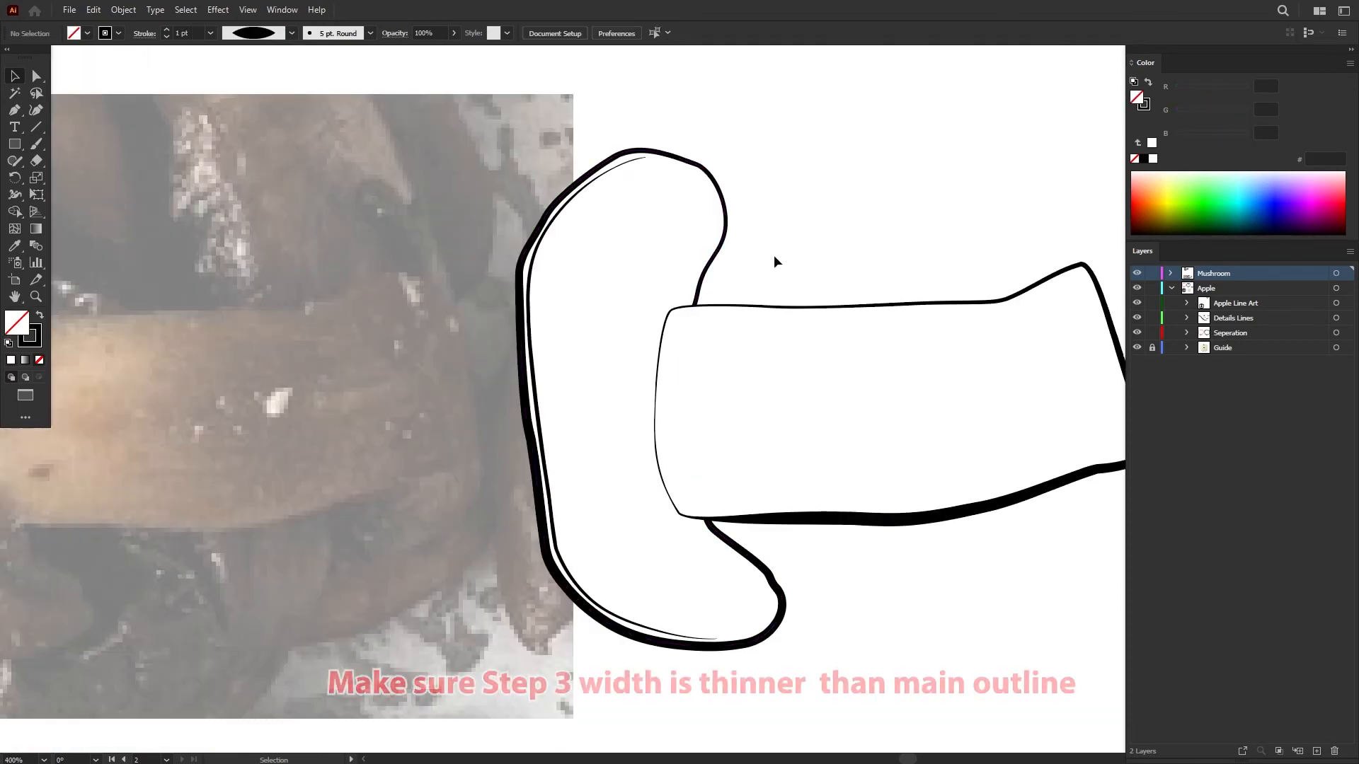
- Reduce the stroke weight of the cap's inner contour line below 1 pt, thinner than the main outline
click(534, 393)
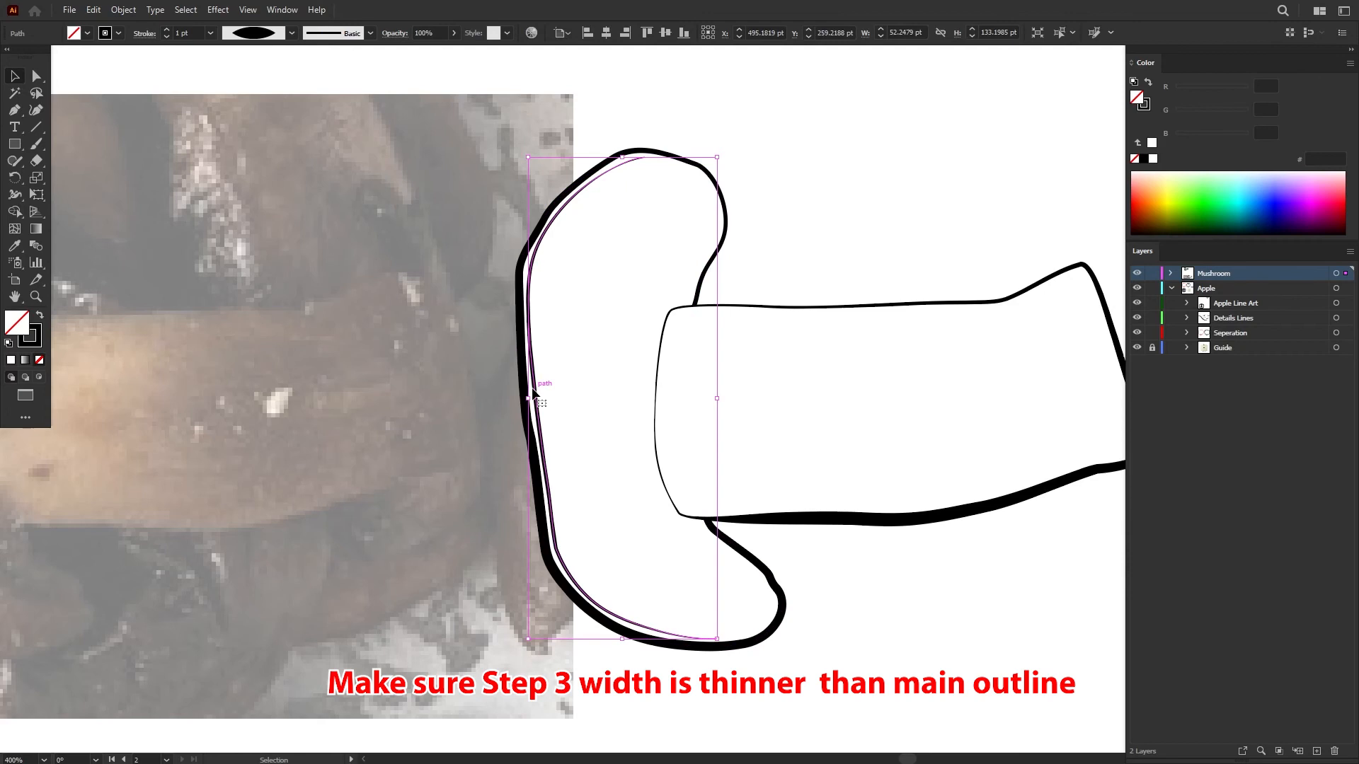
click(167, 36)
click(166, 37)
click(166, 37)
click(166, 36)
click(406, 152)
- Try drawing a short open curve with the Pen tool along the inner edge of the photo's upper cap lobe
key(p)
scroll(472, 347, up, 2)
scroll(472, 347, left, 4)
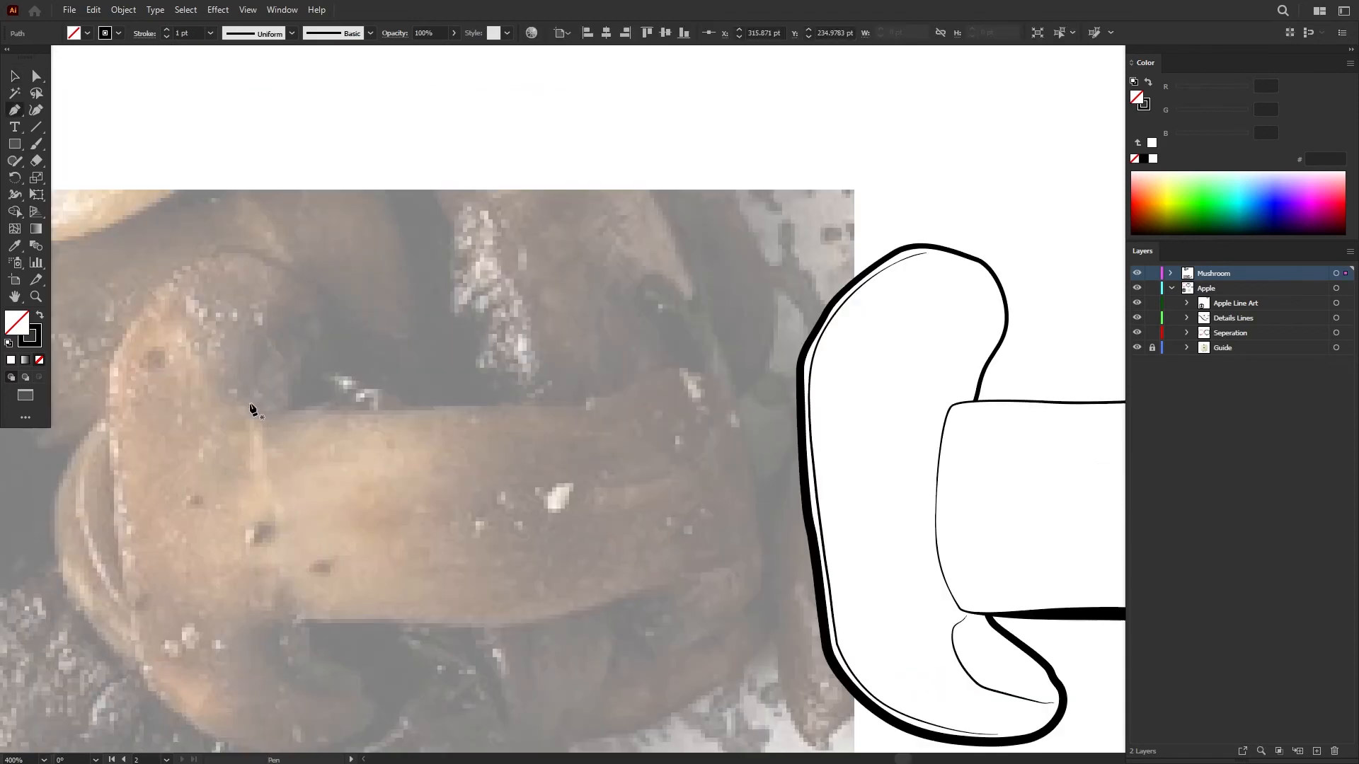
drag(255, 401, 258, 369)
drag(280, 323, 305, 311)
click(312, 319)
key(v)
scroll(259, 331, up, 2)
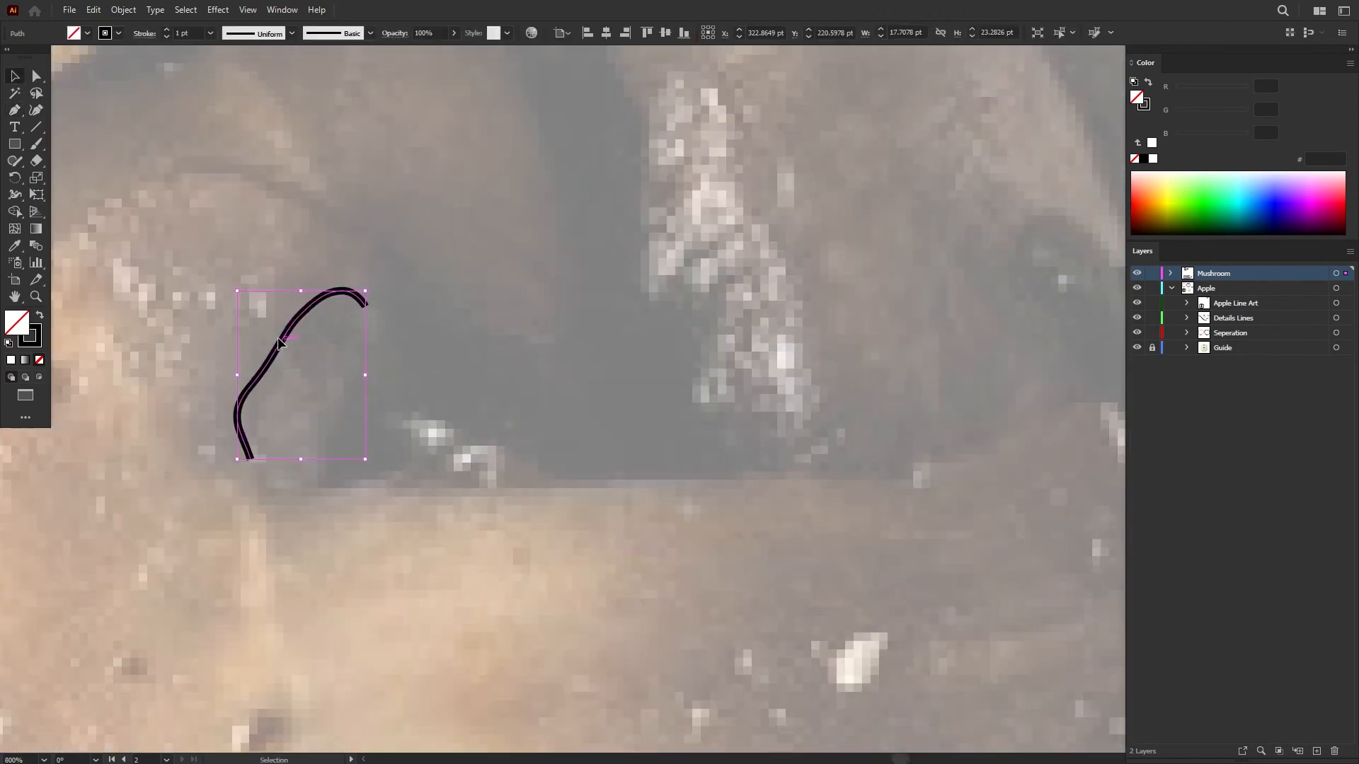
scroll(273, 358, down, 1)
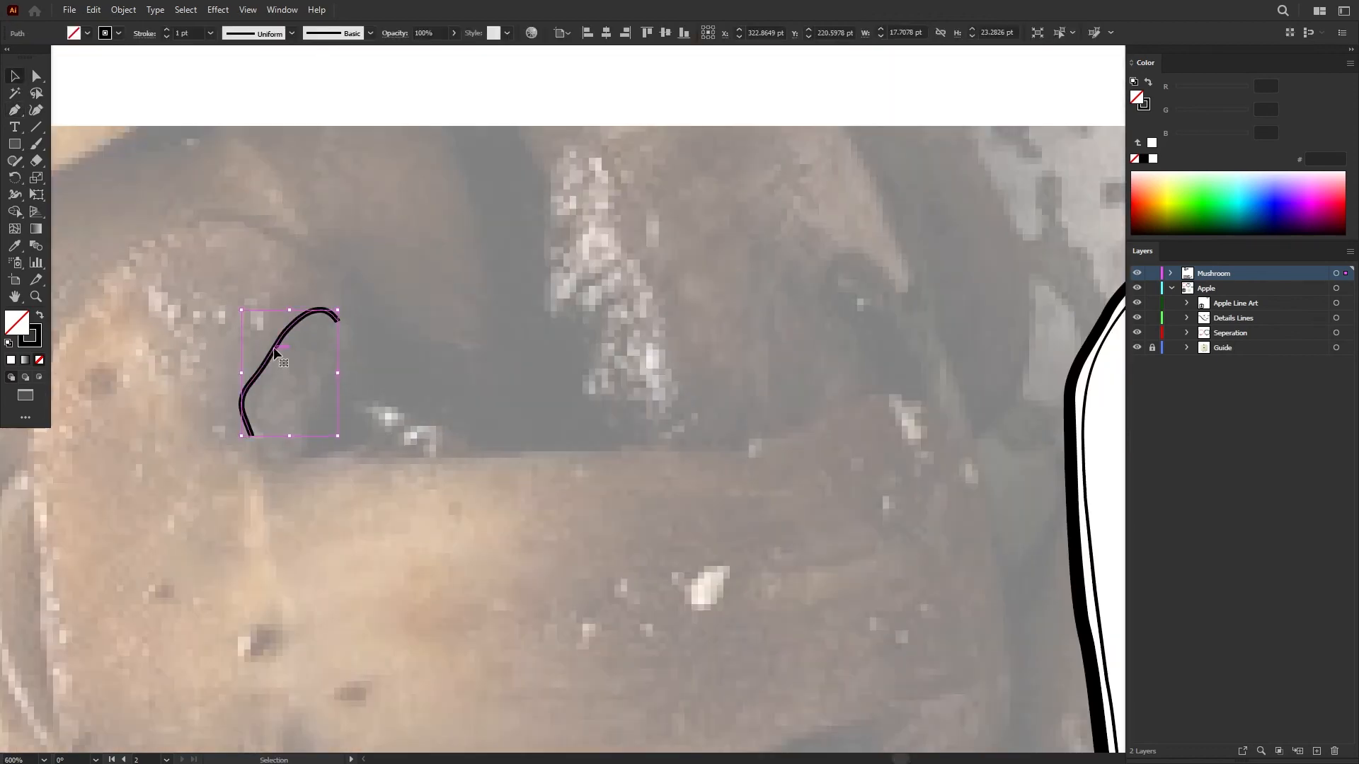
- Show the Appearance panel and turn off New Art Has Basic Appearance
click(285, 12)
click(388, 195)
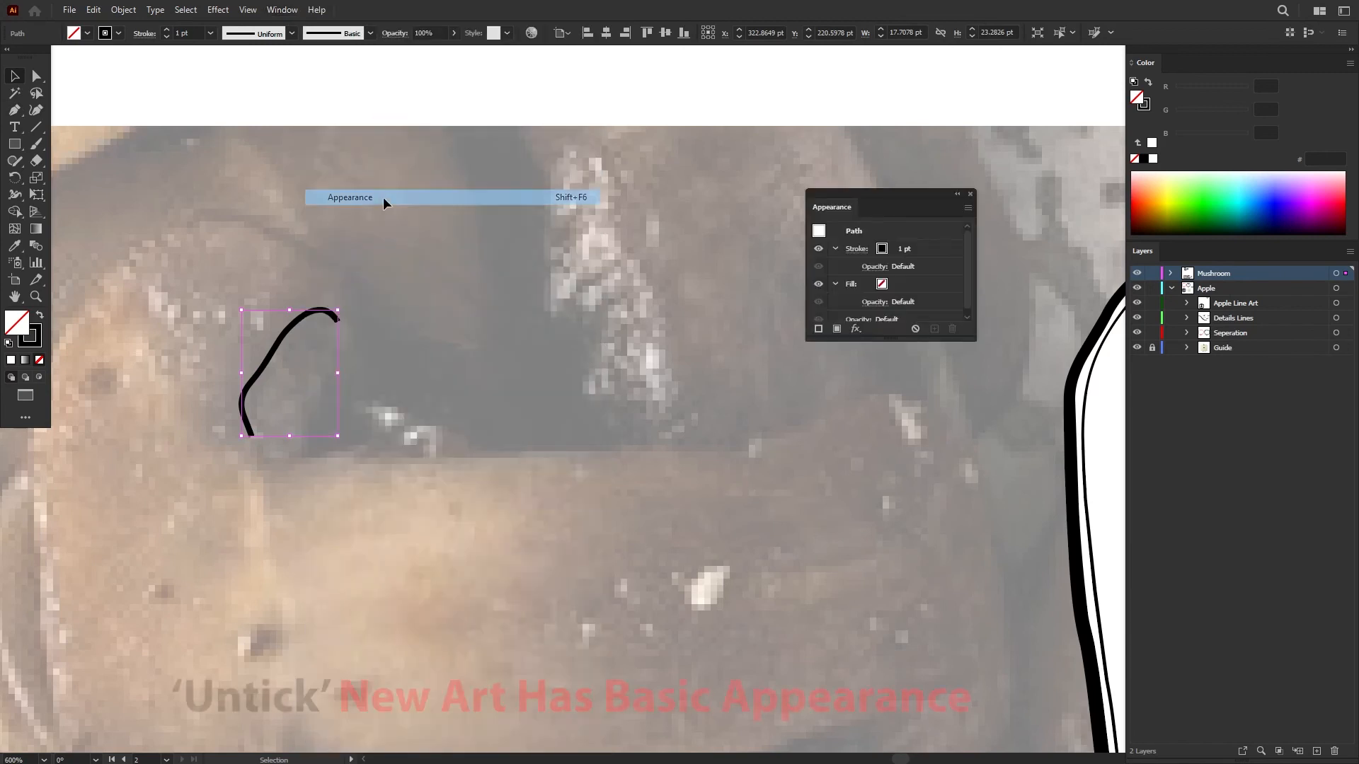
click(967, 208)
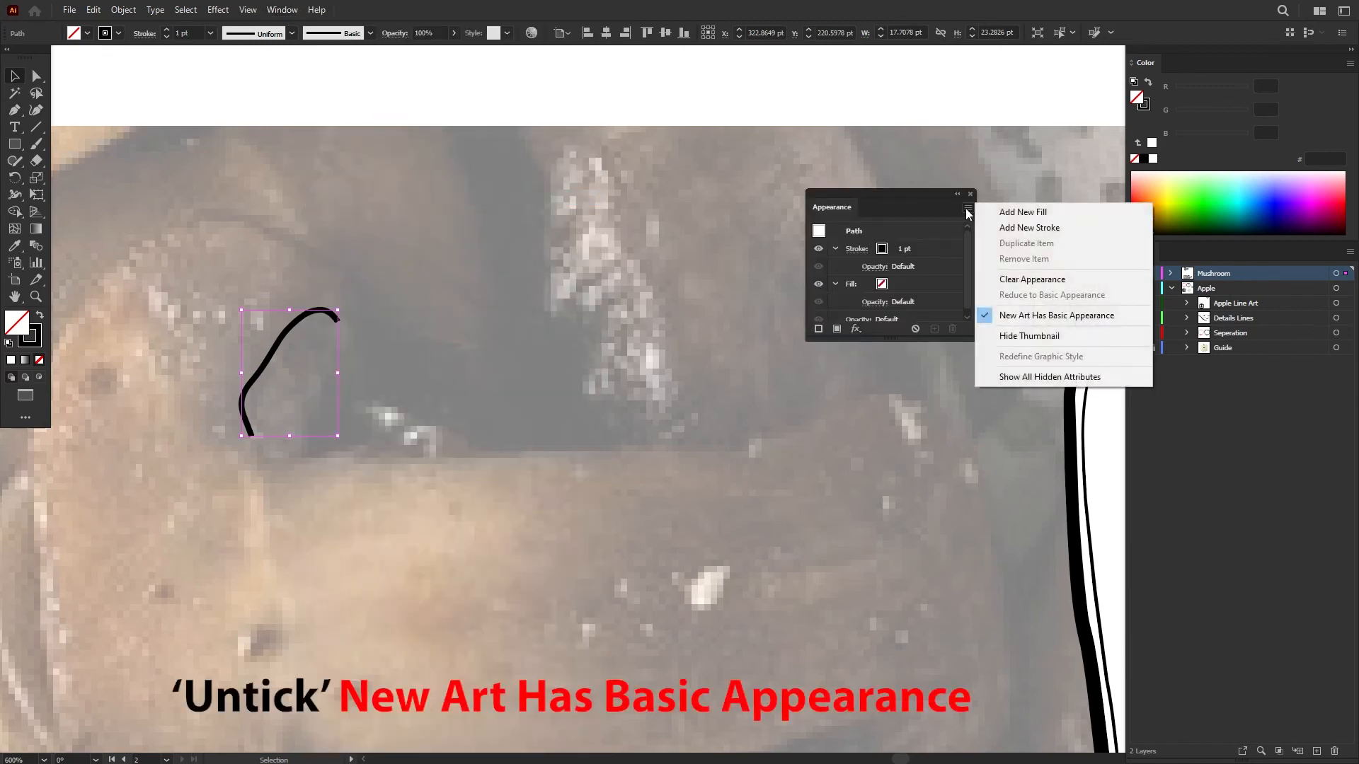
click(1028, 315)
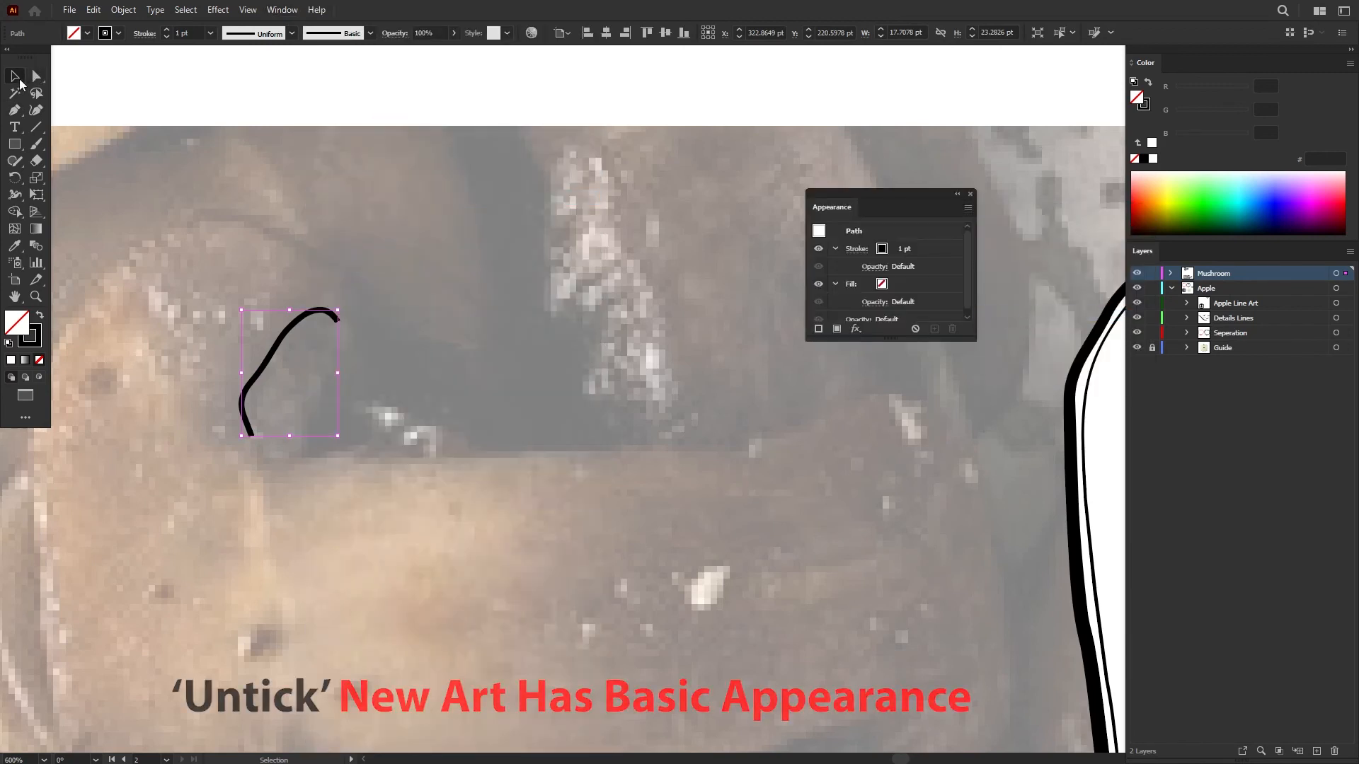
- Delete the trial curve and select the tapered inner line in the cap's lower lobe as the style source for new paths
click(420, 230)
scroll(421, 230, down, 3)
scroll(546, 415, up, 1)
drag(496, 330, 546, 416)
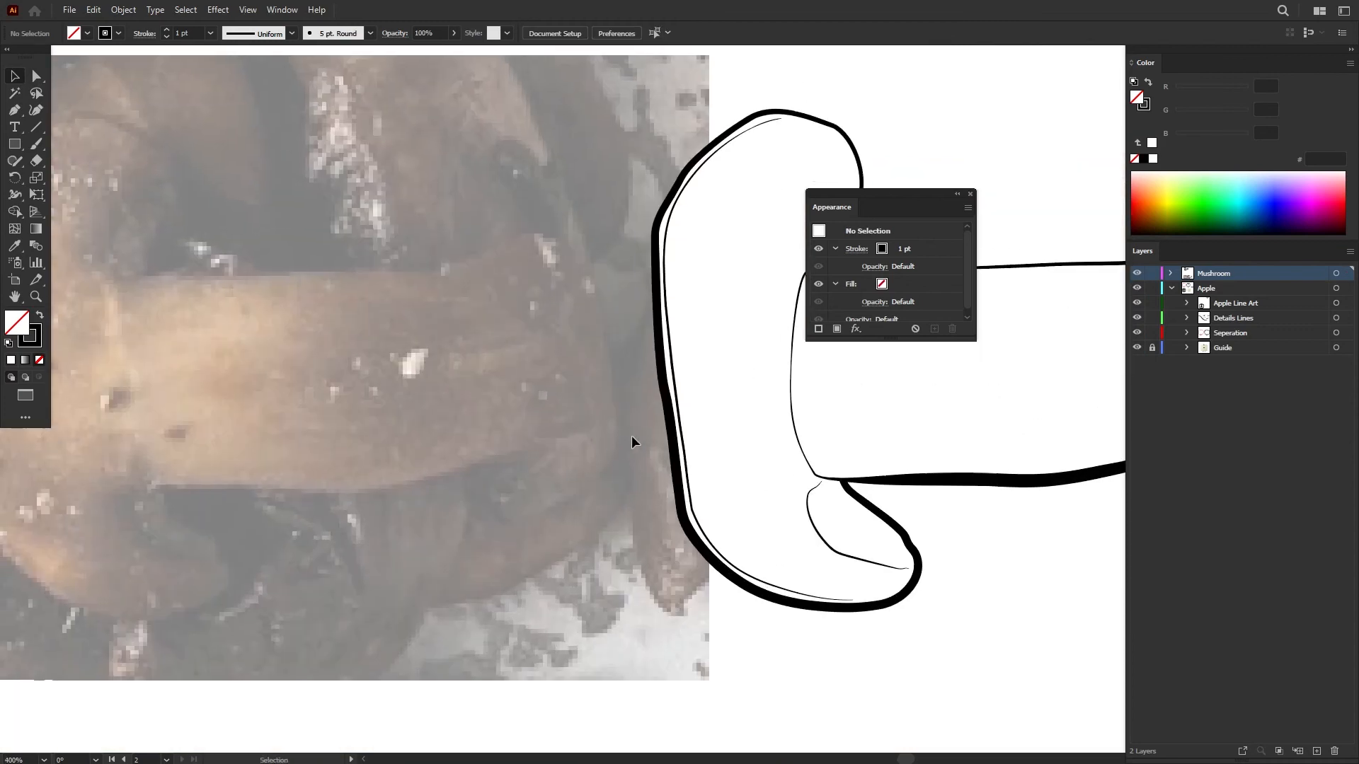
click(814, 529)
drag(189, 208, 401, 325)
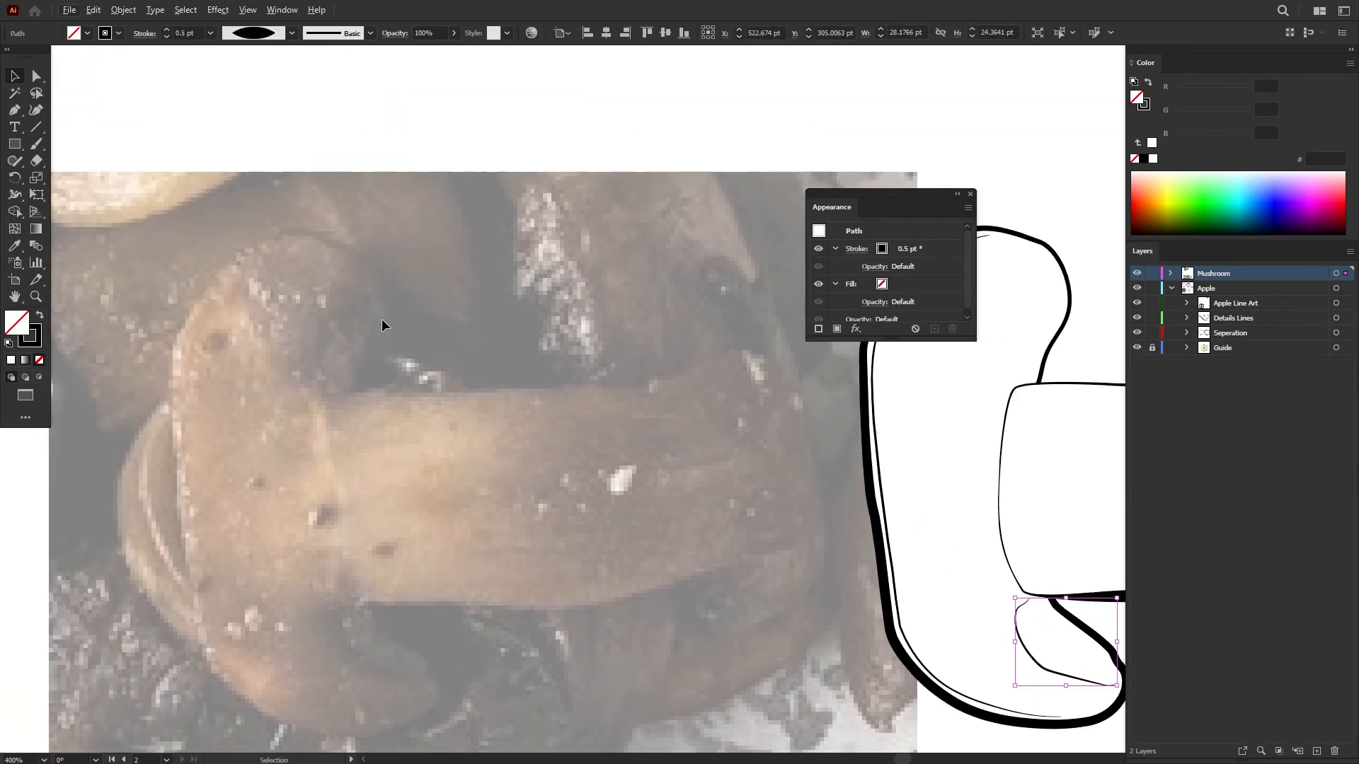
- Trace the photo's upper cap lobe inner edge as an open curve, place it on the line art, and add thin gill lines inside the lobes
key(p)
scroll(311, 380, up, 1)
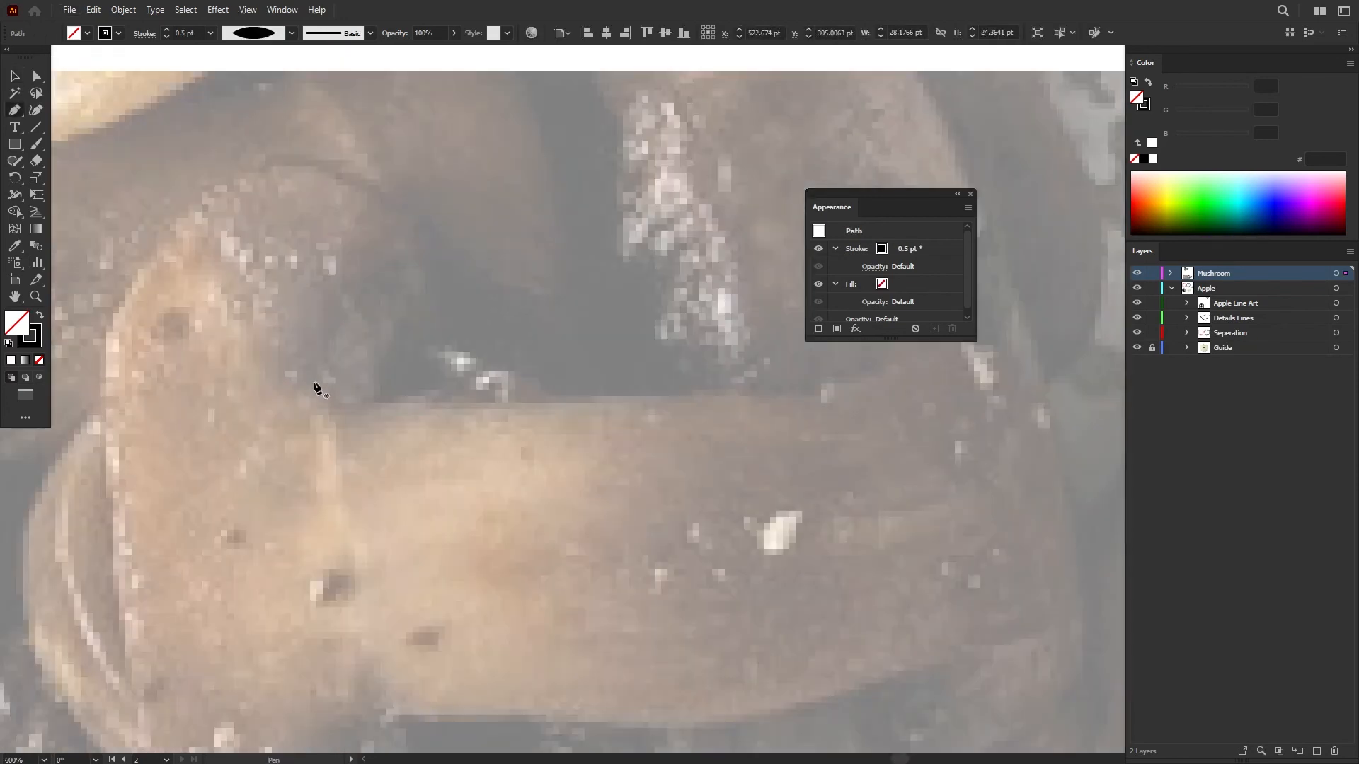
click(316, 382)
drag(323, 327, 350, 255)
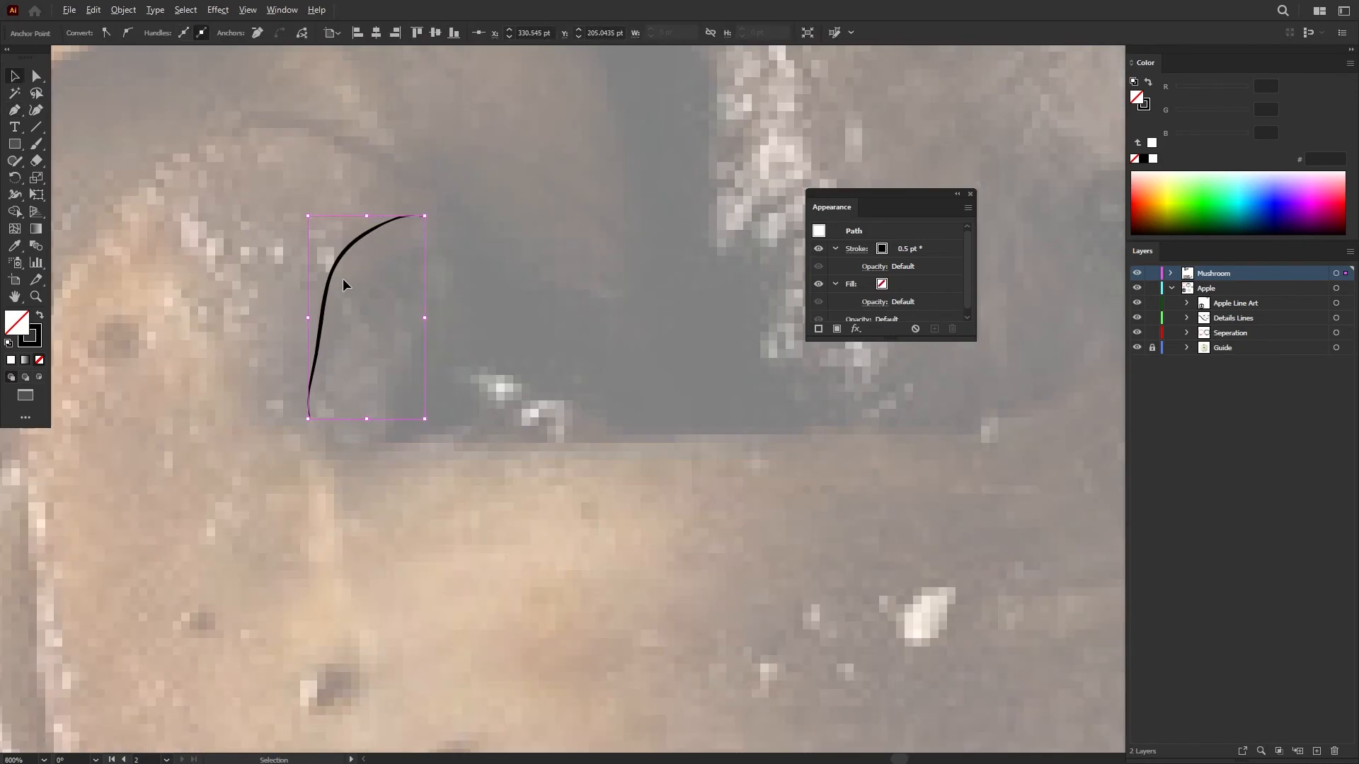
scroll(344, 279, down, 2)
drag(336, 285, 1027, 280)
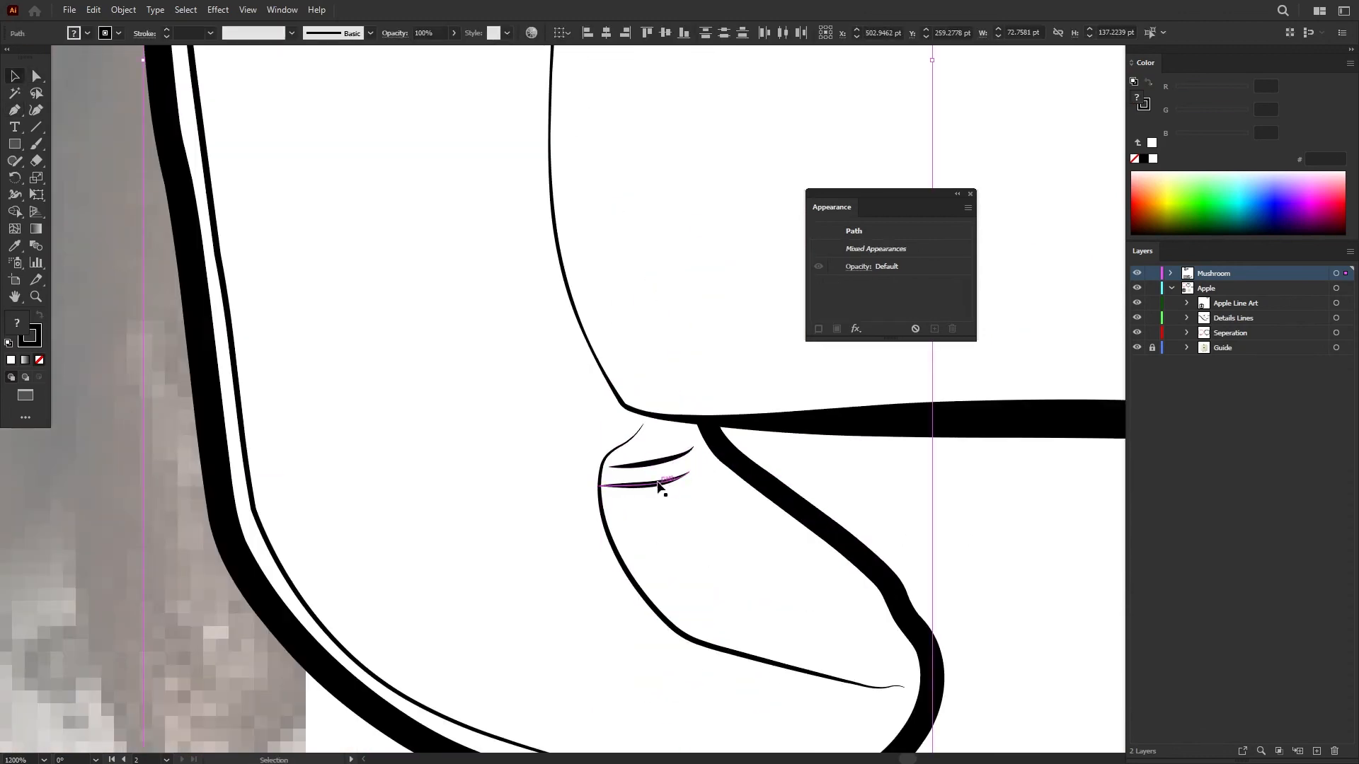
scroll(593, 409, up, 1)
click(593, 409)
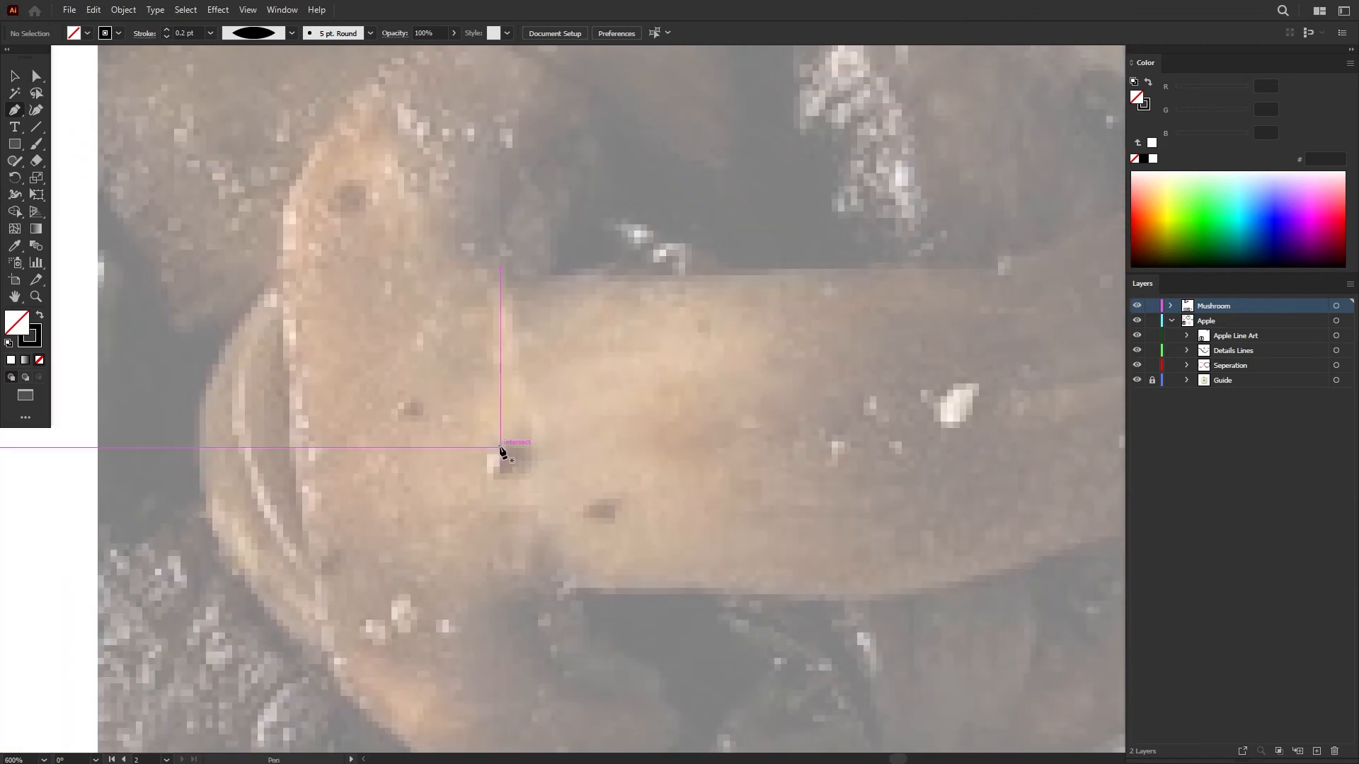
- Draw a small open curve about 4.4 by 4.3 pt around the dark hole where cap meets stem, with a 1 pt stroke
scroll(504, 448, down, 1)
scroll(511, 463, up, 1)
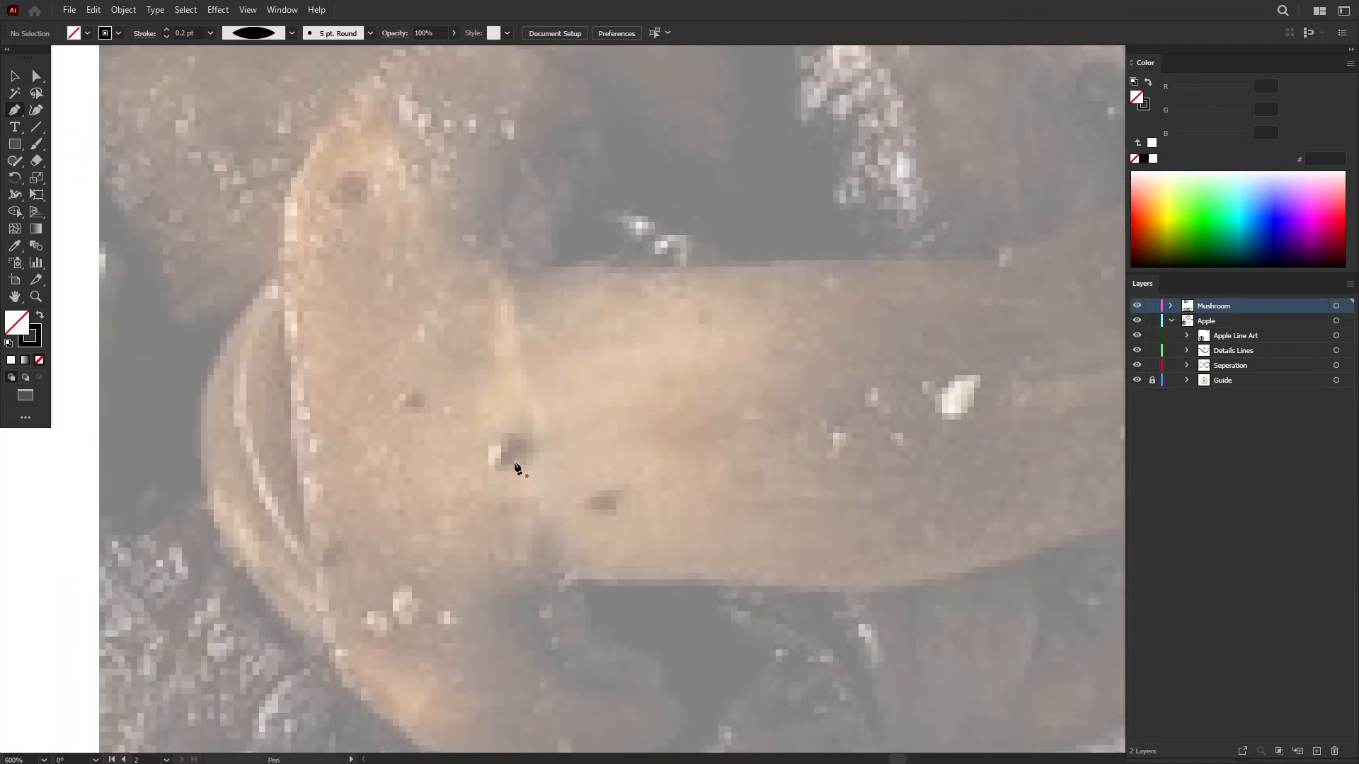
scroll(511, 464, up, 2)
scroll(506, 428, down, 1)
drag(500, 440, 515, 467)
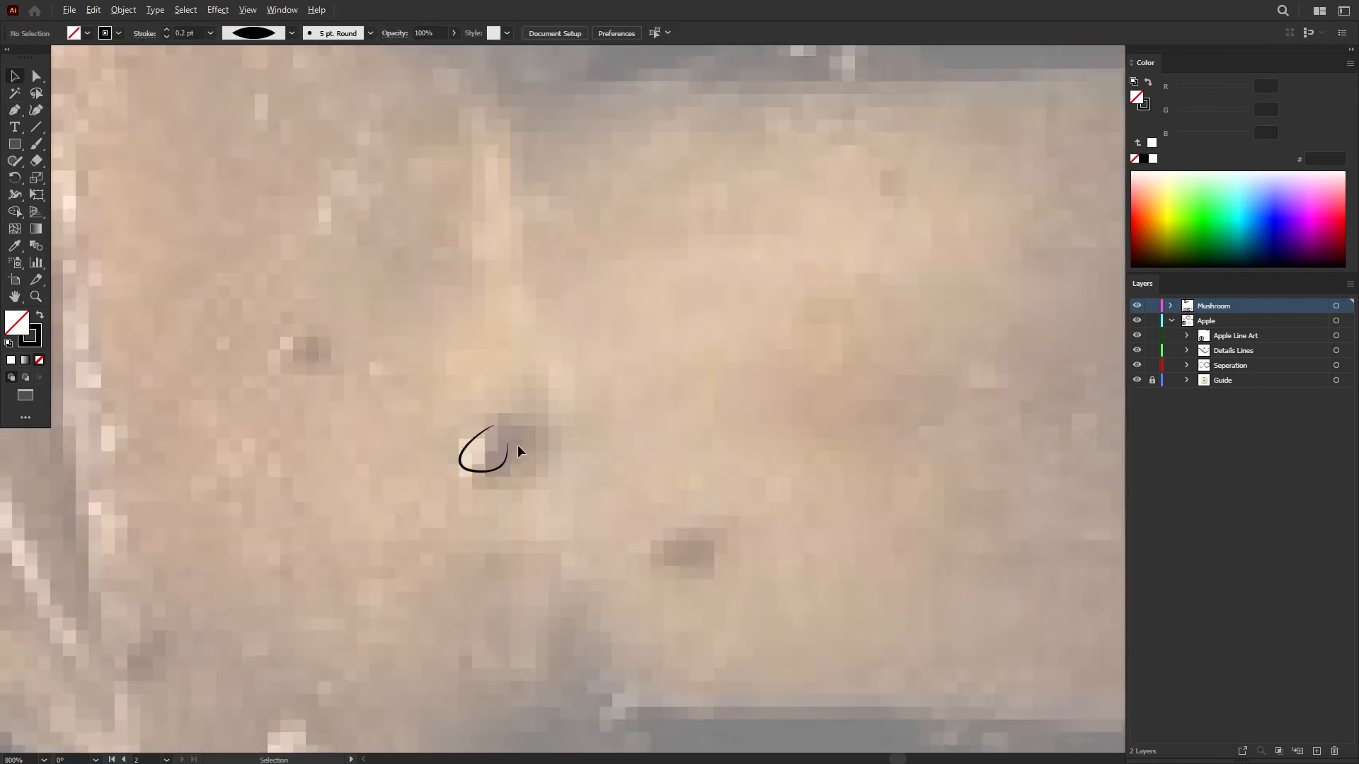
scroll(517, 445, up, 1)
click(481, 478)
click(165, 30)
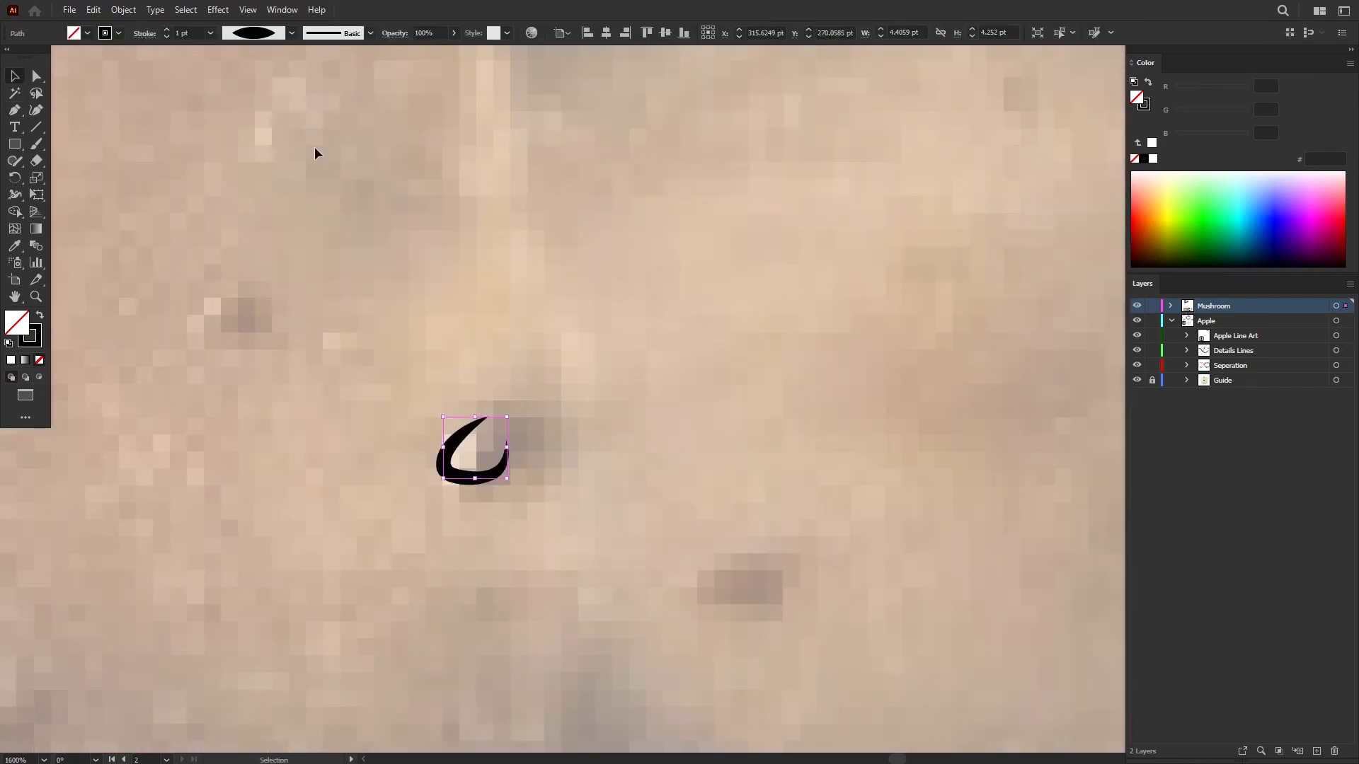
- Draw matching small open curves around other spots on the photo's cap and stem with the Pen tool
scroll(545, 318, down, 1)
scroll(545, 319, down, 1)
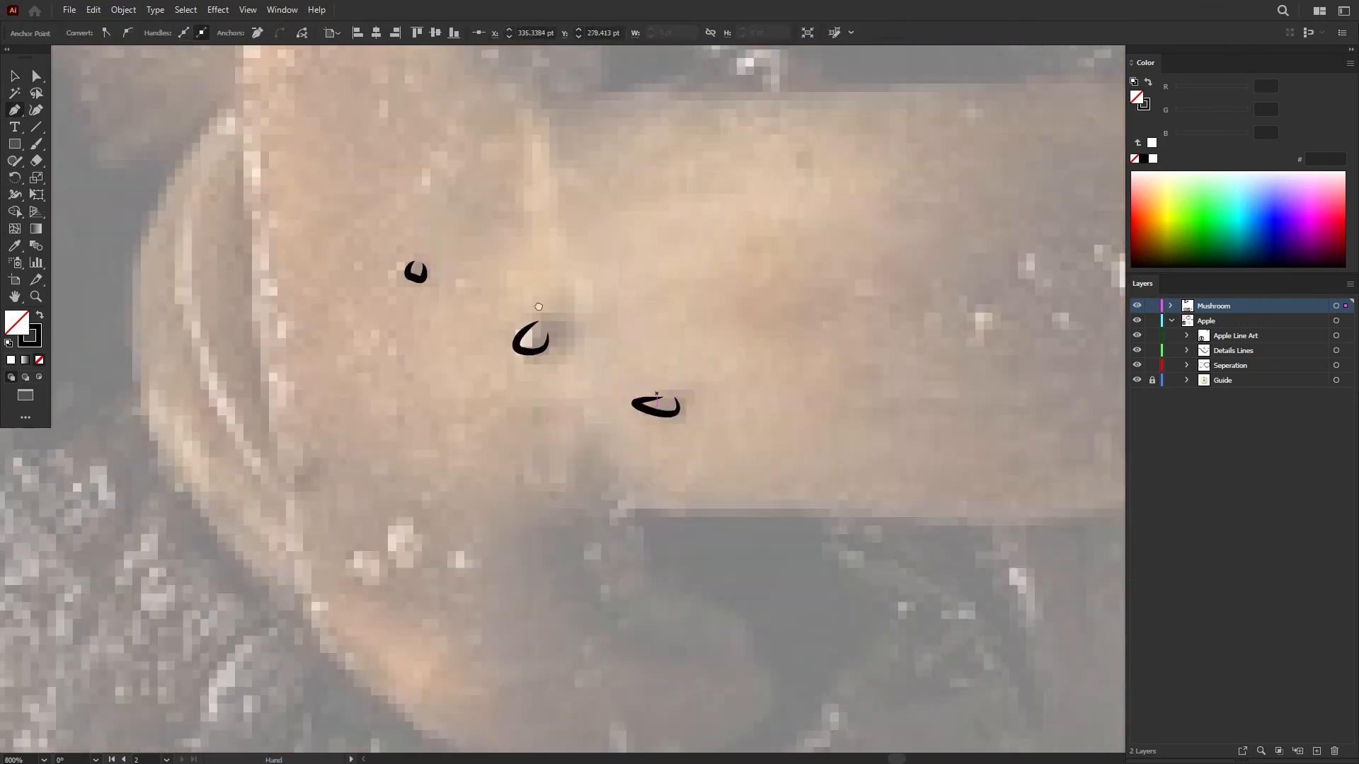
scroll(480, 282, down, 2)
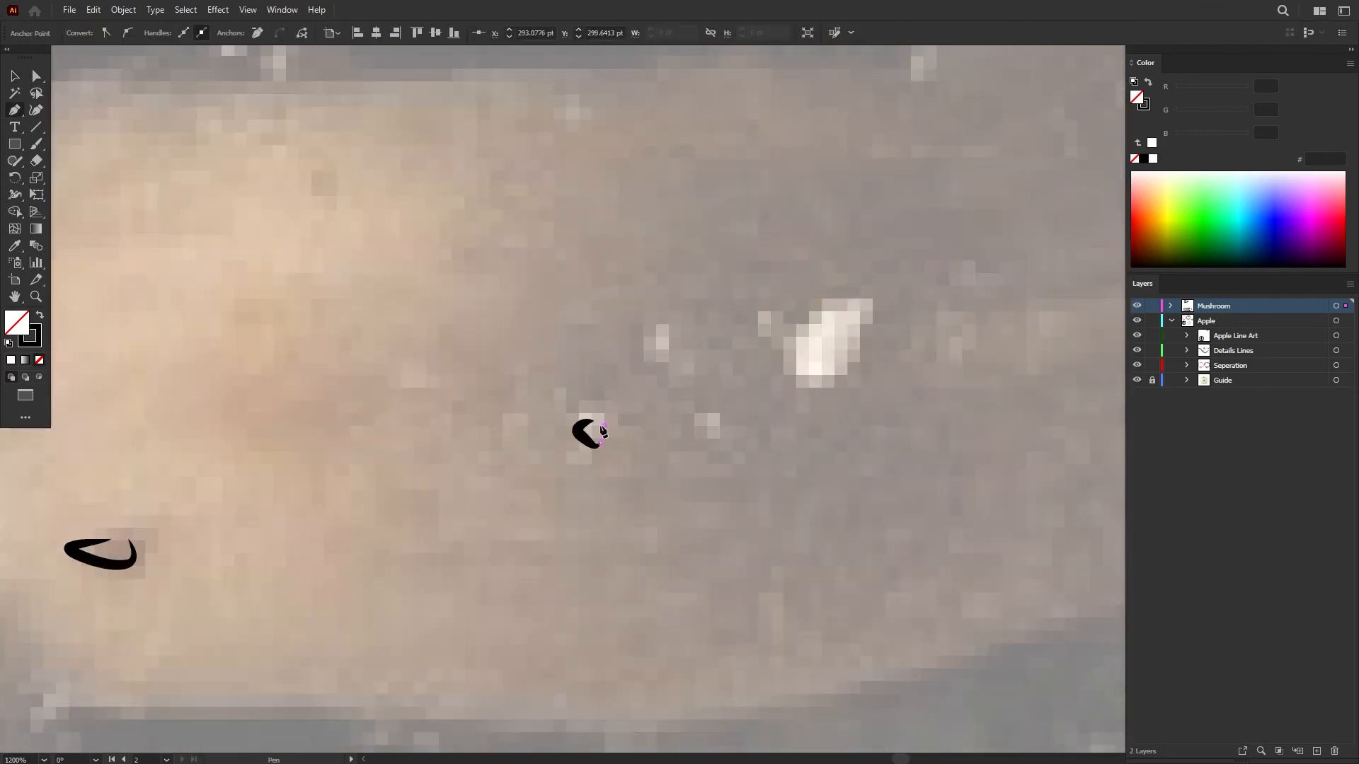
scroll(602, 428, down, 4)
scroll(720, 301, up, 2)
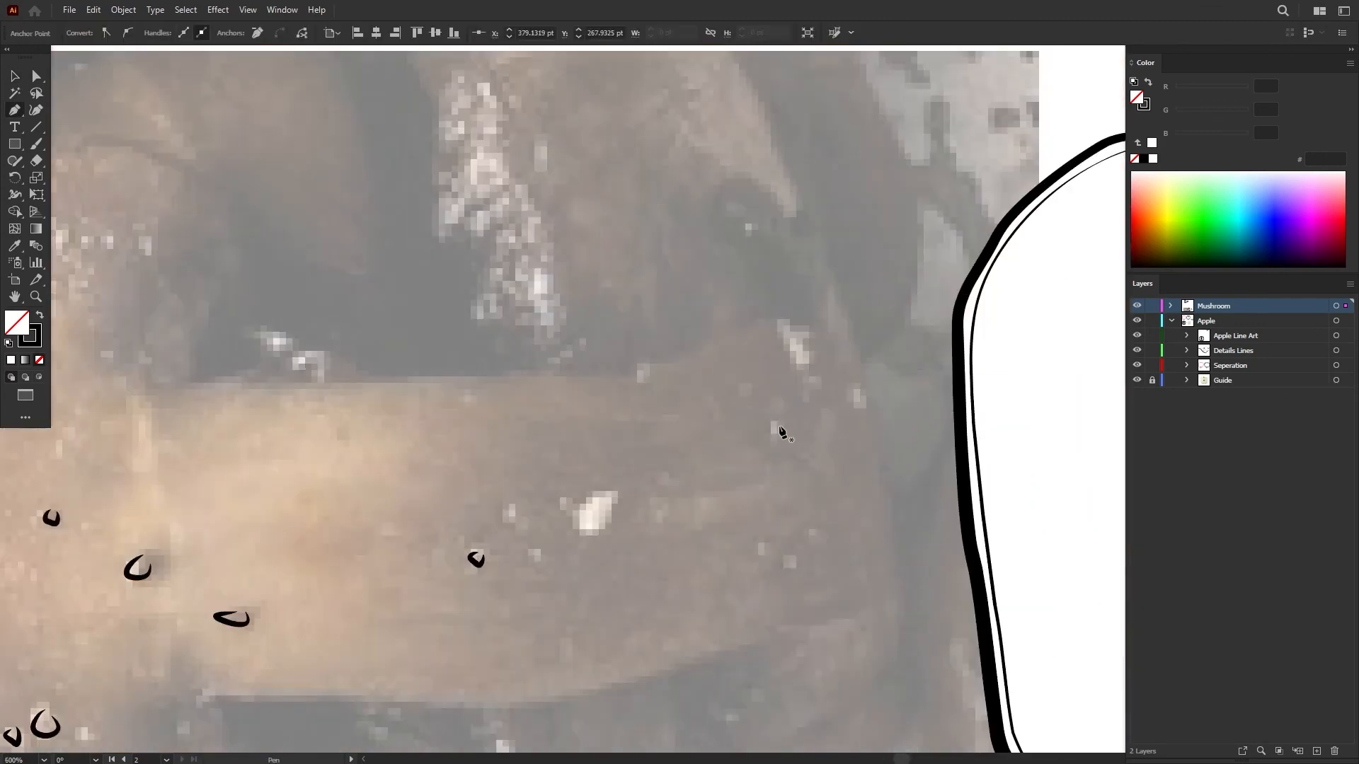
- Select all the open spot curves over the photo and reduce their stroke weight to 0.6 pt
scroll(739, 476, down, 3)
key(v)
drag(443, 382, 775, 591)
scroll(641, 546, up, 1)
click(167, 36)
scroll(782, 471, up, 1)
click(781, 469)
scroll(262, 356, up, 2)
- Draw a tiny shape about 2.3 by 2.2 pt on the upper cap and swap its fill and stroke to make it solid black
key(p)
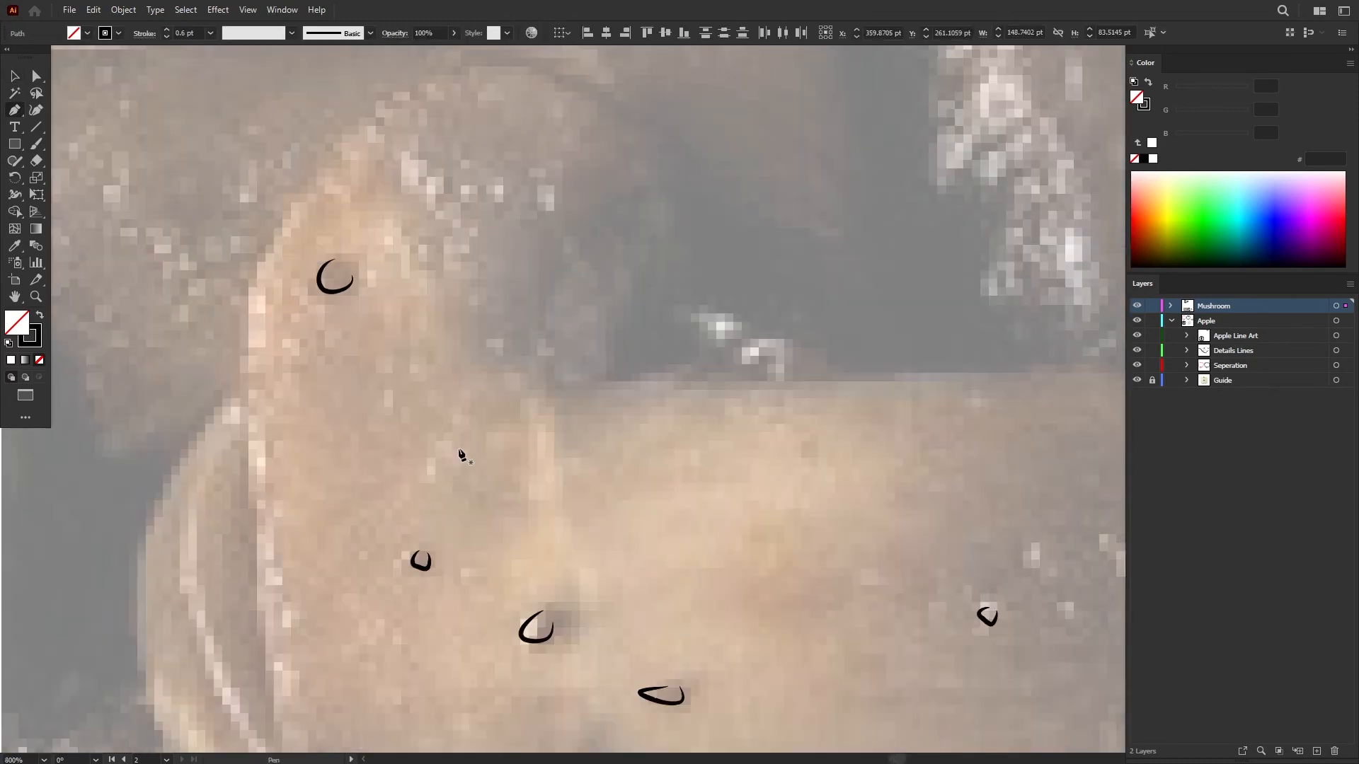
click(452, 450)
drag(453, 443, 435, 261)
key(shift+x)
key(v)
scroll(438, 262, down, 2)
scroll(755, 439, up, 2)
key(p)
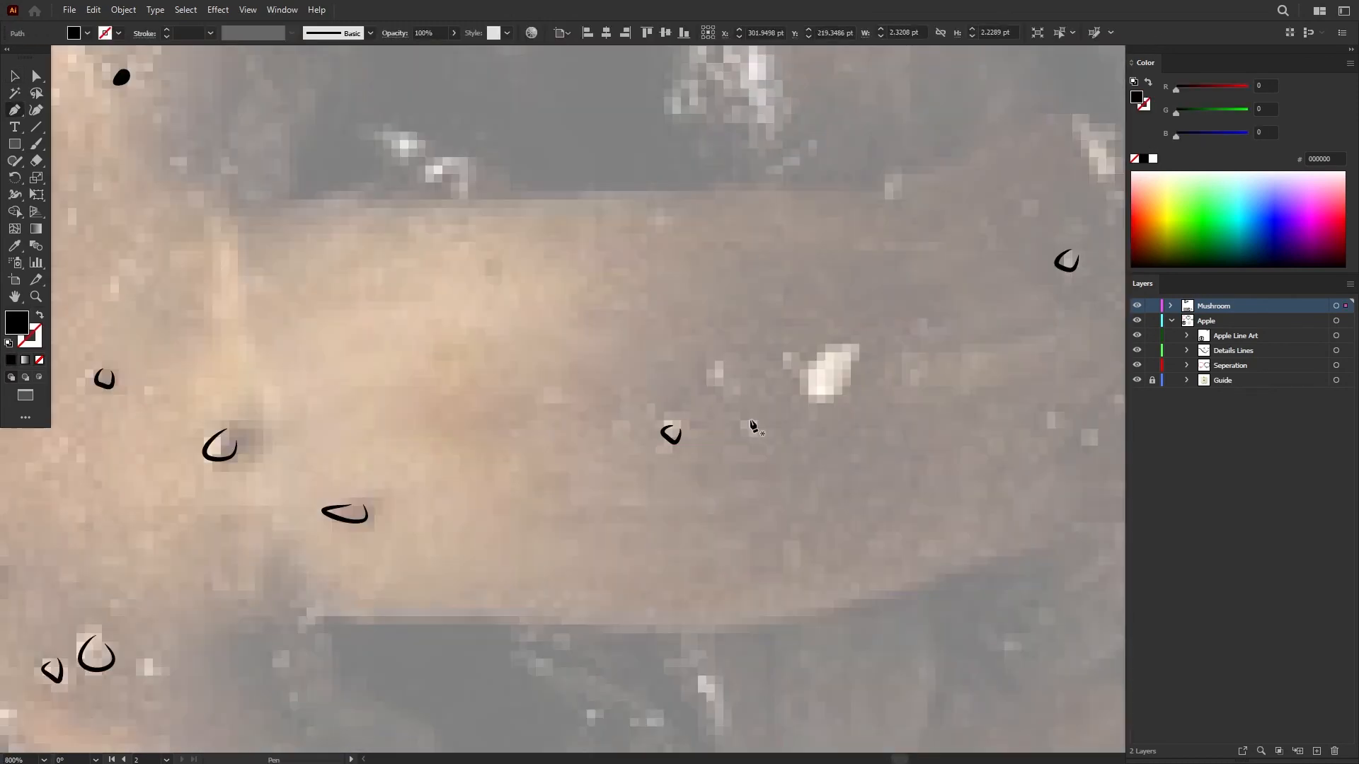
- Draw two more small solid black dots on the photo's stem
click(753, 433)
scroll(637, 429, down, 3)
click(878, 528)
key(p)
scroll(637, 435, up, 2)
scroll(702, 467, down, 2)
key(v)
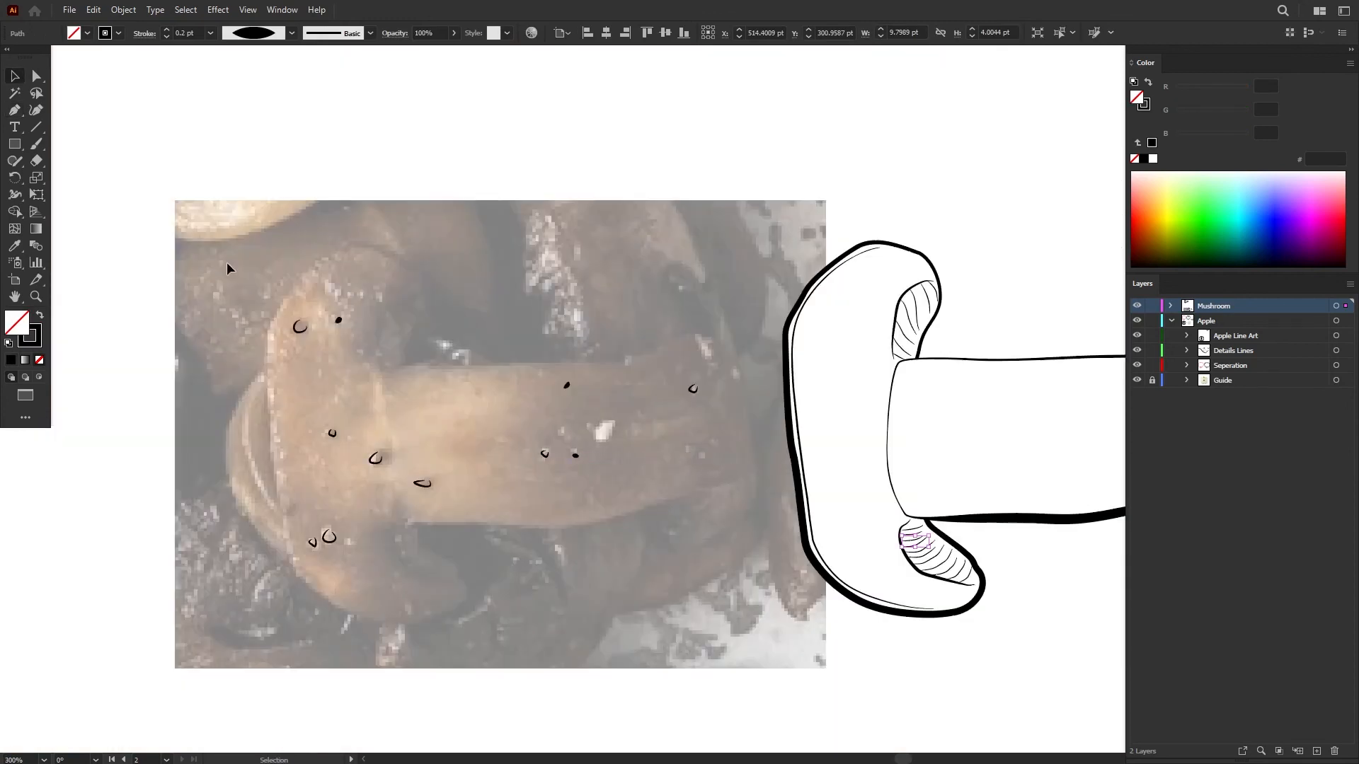
- Select all the spots and dots traced over the photo and move them onto the mushroom line art's cap and stem
drag(226, 263, 737, 563)
drag(637, 425, 496, 404)
click(184, 520)
drag(92, 255, 602, 559)
drag(181, 519, 447, 515)
click(456, 474)
- Using the cap's lower inner line as the style source, draw a short tapered crease inside the stem's upper end corner
click(488, 563)
key(p)
scroll(787, 364, up, 3)
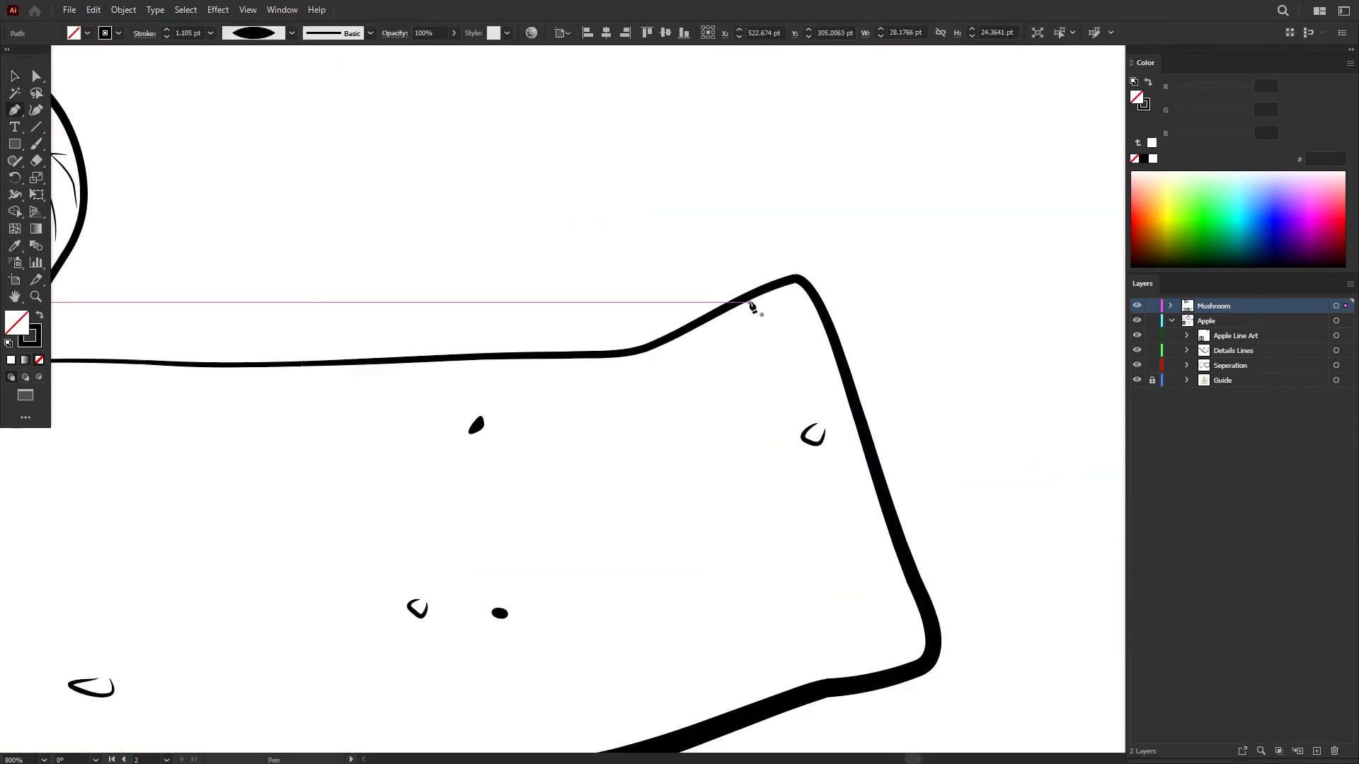
scroll(782, 347, down, 2)
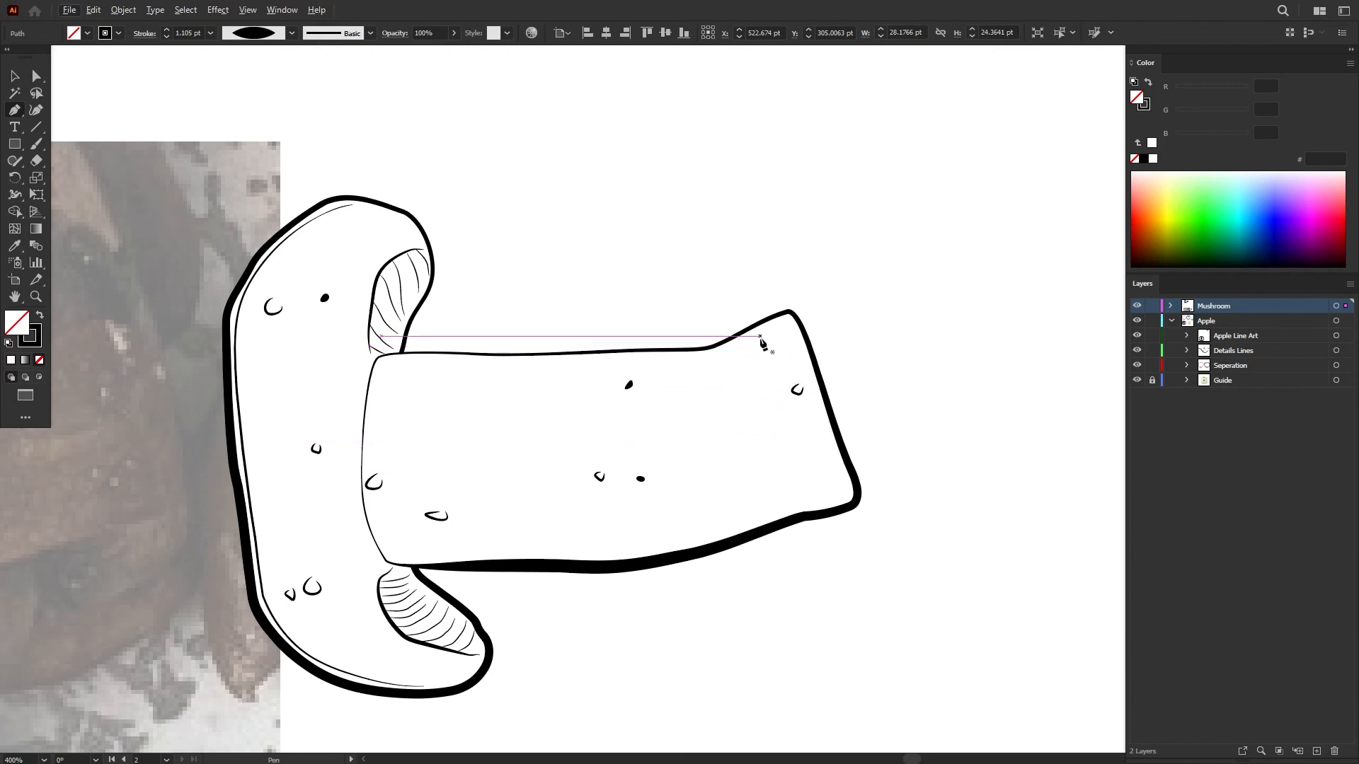
scroll(759, 334, up, 2)
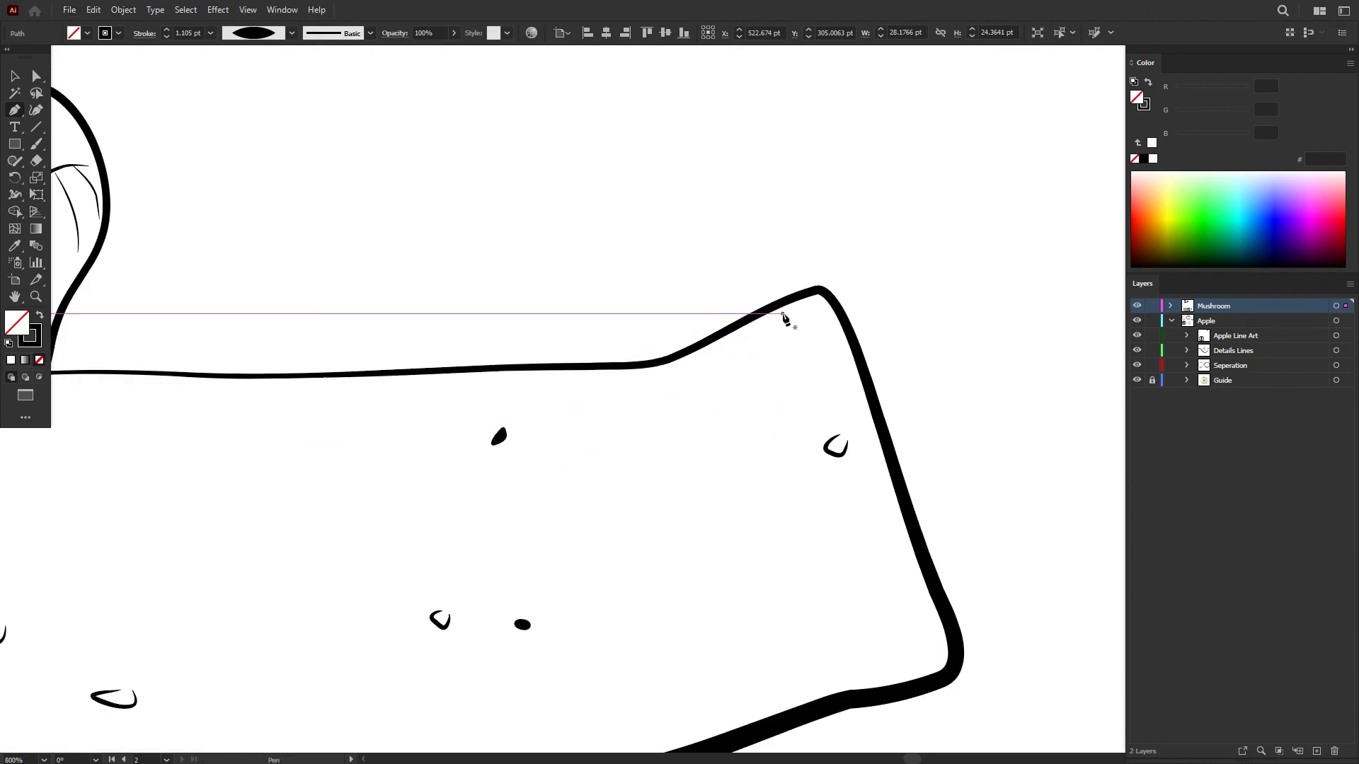
scroll(820, 309, up, 1)
click(816, 307)
drag(777, 324, 751, 338)
drag(731, 346, 722, 351)
- Select the new crease line at the stem's end and reduce its stroke weight
key(v)
click(787, 354)
click(774, 328)
click(167, 37)
click(167, 37)
click(167, 37)
click(167, 36)
- Draw more short tapered crease lines inside the upper and lower corners of the stem's end
key(p)
click(831, 352)
drag(809, 363, 770, 376)
drag(741, 385, 723, 395)
click(719, 397)
mouse_move(800, 479)
mouse_down()
mouse_move(765, 415)
mouse_move(726, 383)
mouse_up()
key(Escape)
click(818, 348)
drag(750, 417, 697, 341)
scroll(833, 514, down, 3)
drag(849, 409, 743, 510)
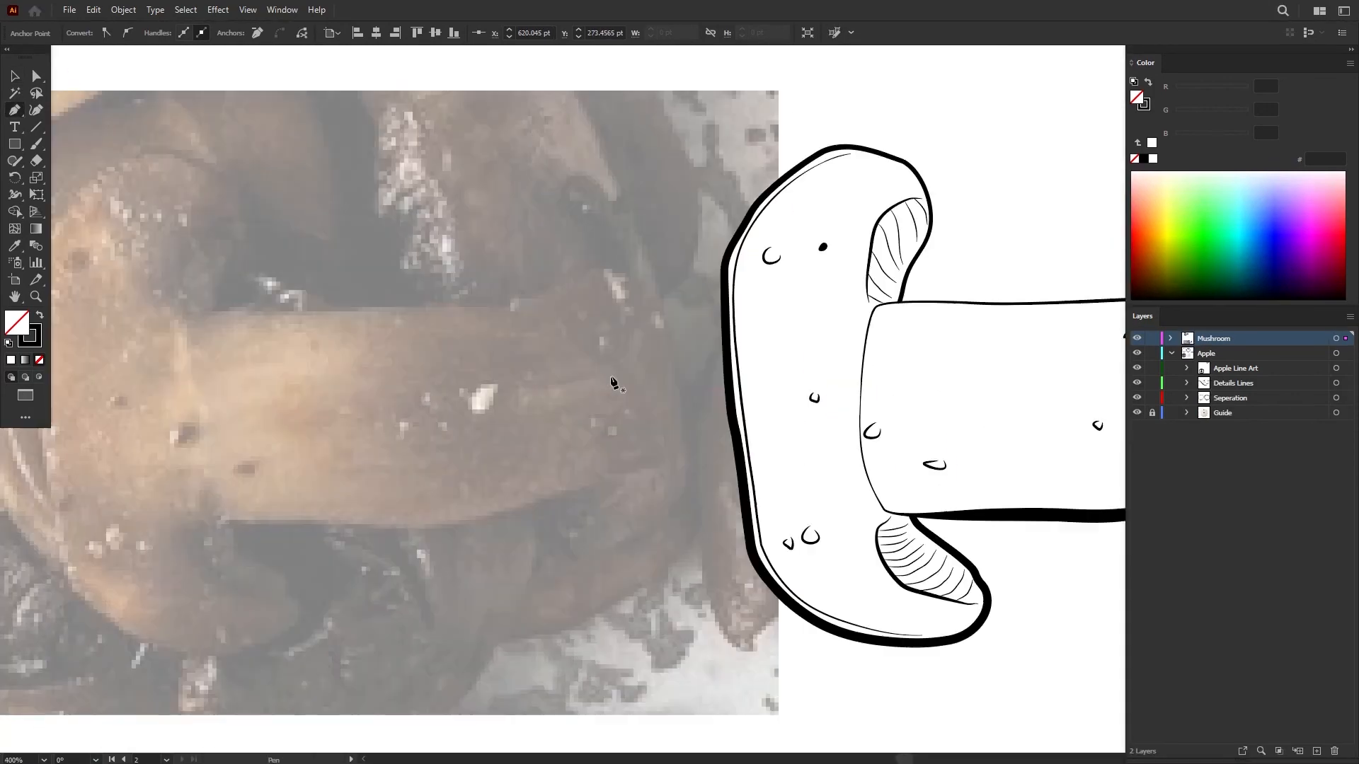
- Draw long, slightly curved grain lines over the end of the photo's stem with the Pen tool
click(611, 365)
mouse_move(574, 376)
mouse_down()
mouse_move(499, 404)
mouse_move(419, 312)
mouse_up()
click(611, 382)
click(616, 402)
click(602, 339)
- Select all the grain lines traced over the photo and move them onto the end of the line art's stem
key(v)
key(ctrl+minus)
click(451, 332)
scroll(457, 341, up, 1)
shift+click(448, 397)
shift+click(464, 427)
drag(465, 427, 325, 434)
drag(325, 434, 1014, 421)
- Reduce the stem grain lines' stroke weight to 0.3 pt and deselect them to review the whole mushroom
click(166, 37)
click(167, 37)
click(793, 219)
scroll(847, 439, down, 2)
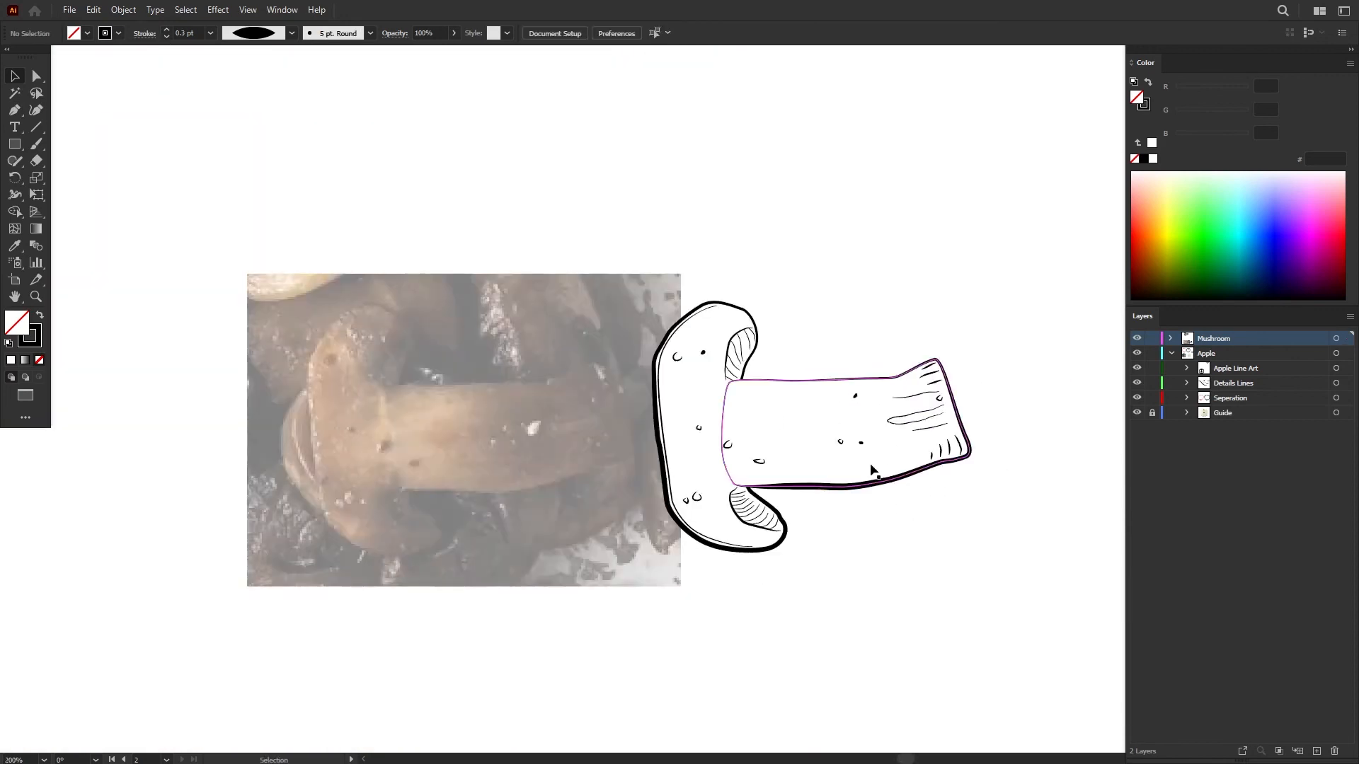
scroll(876, 466, up, 2)
drag(917, 558, 859, 565)
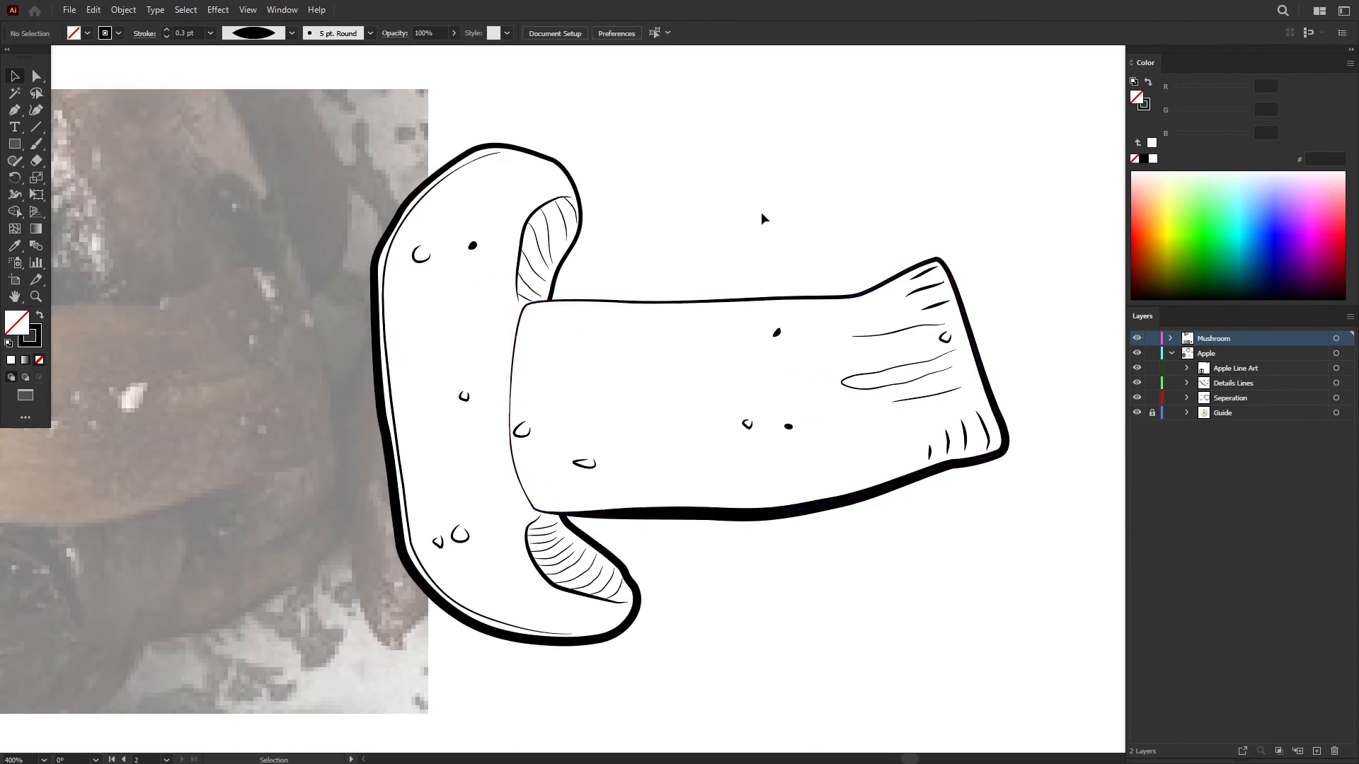